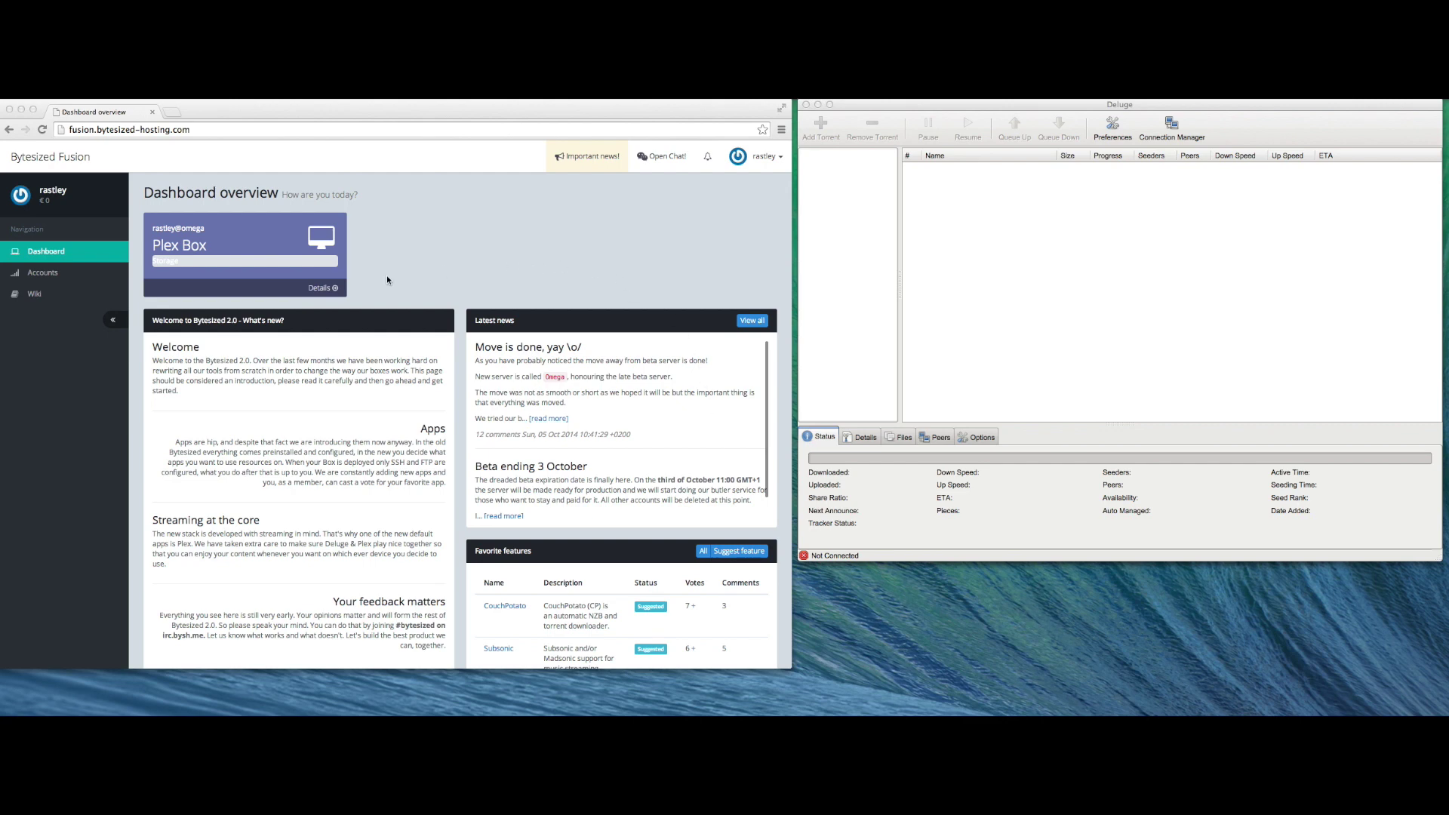
# - Open the Plex Box details and run the quick-setup wizard to its Install everything step
pyautogui.click(335, 291)
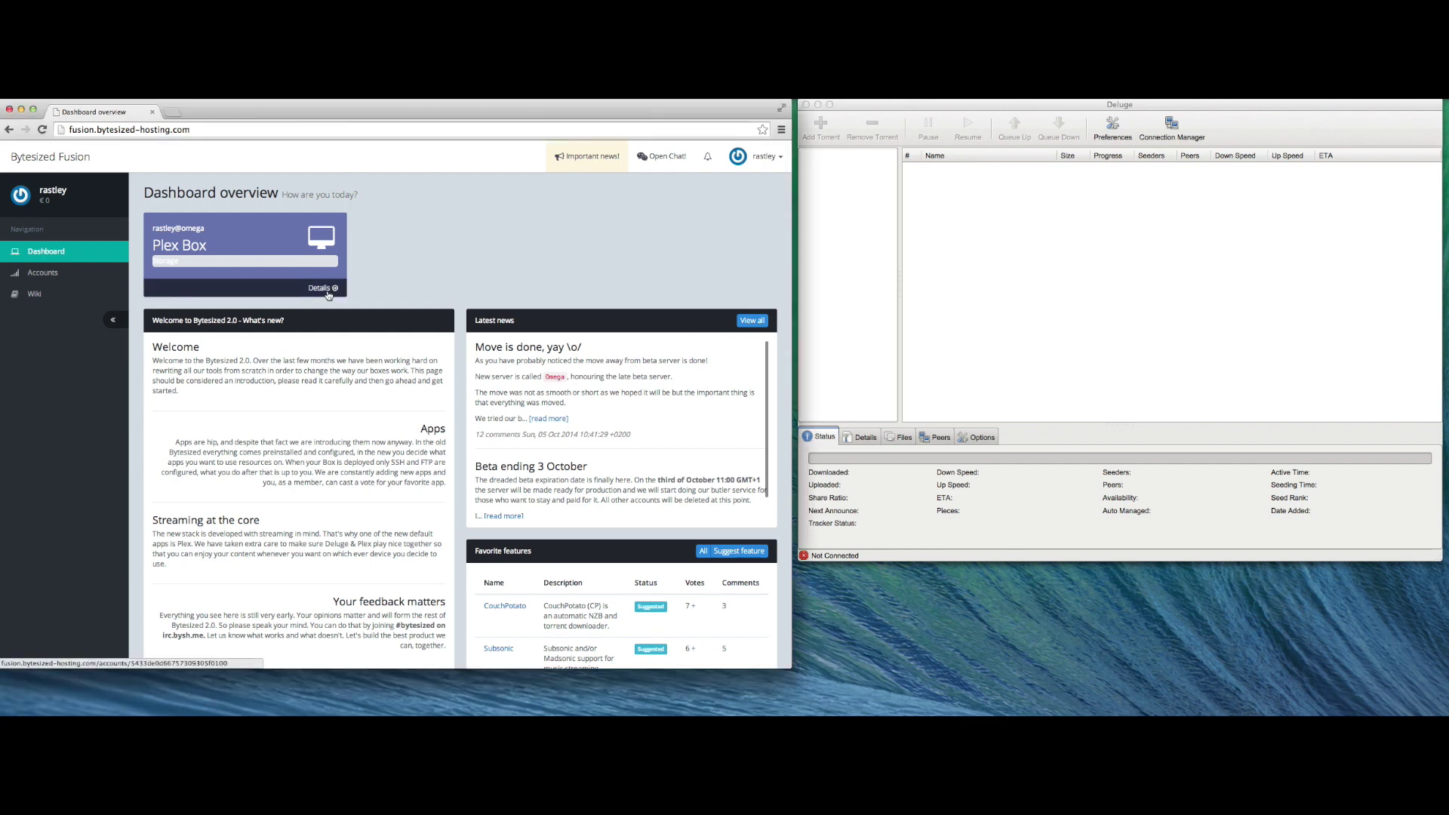
pyautogui.click(328, 292)
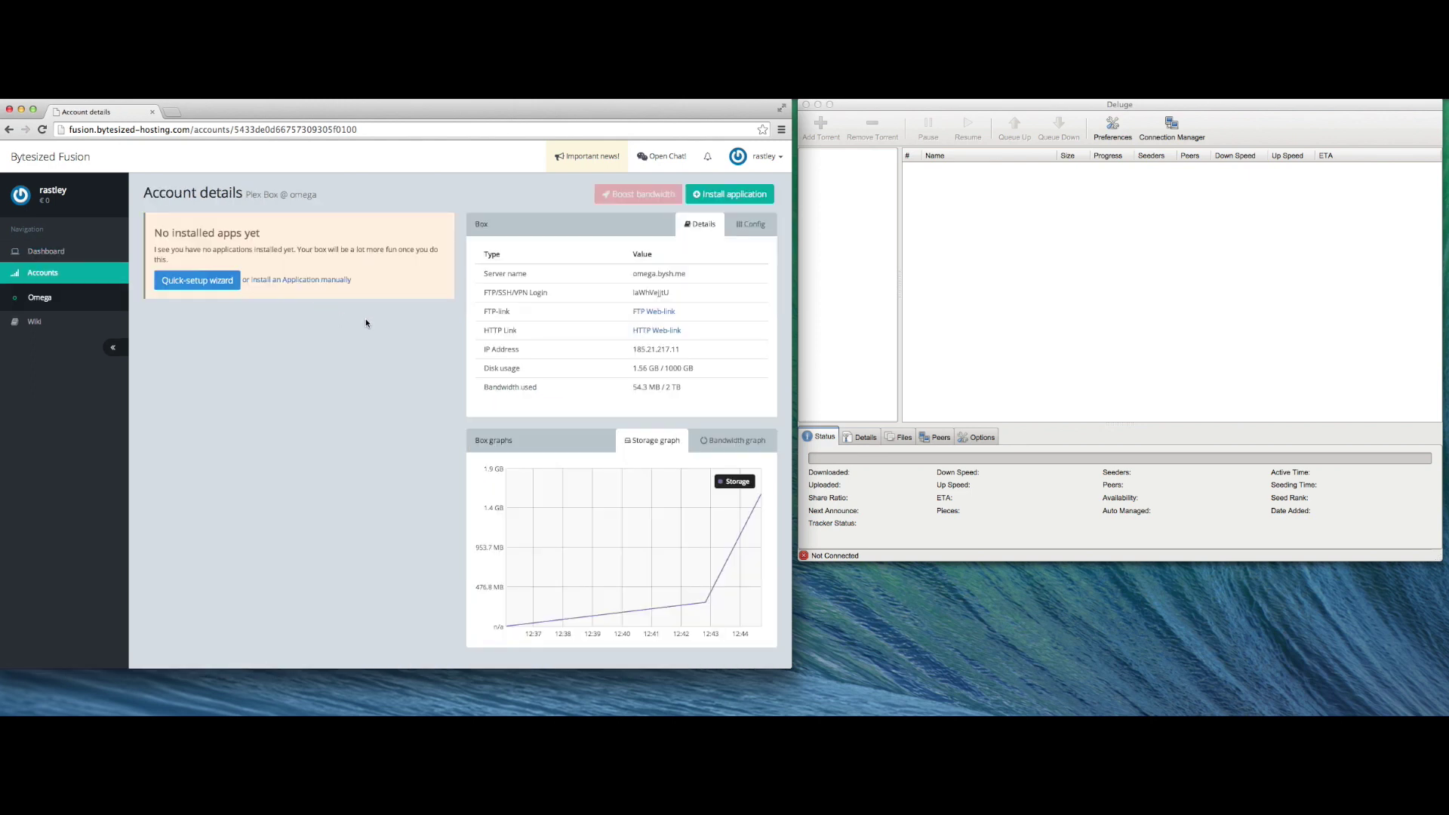
pyautogui.click(206, 287)
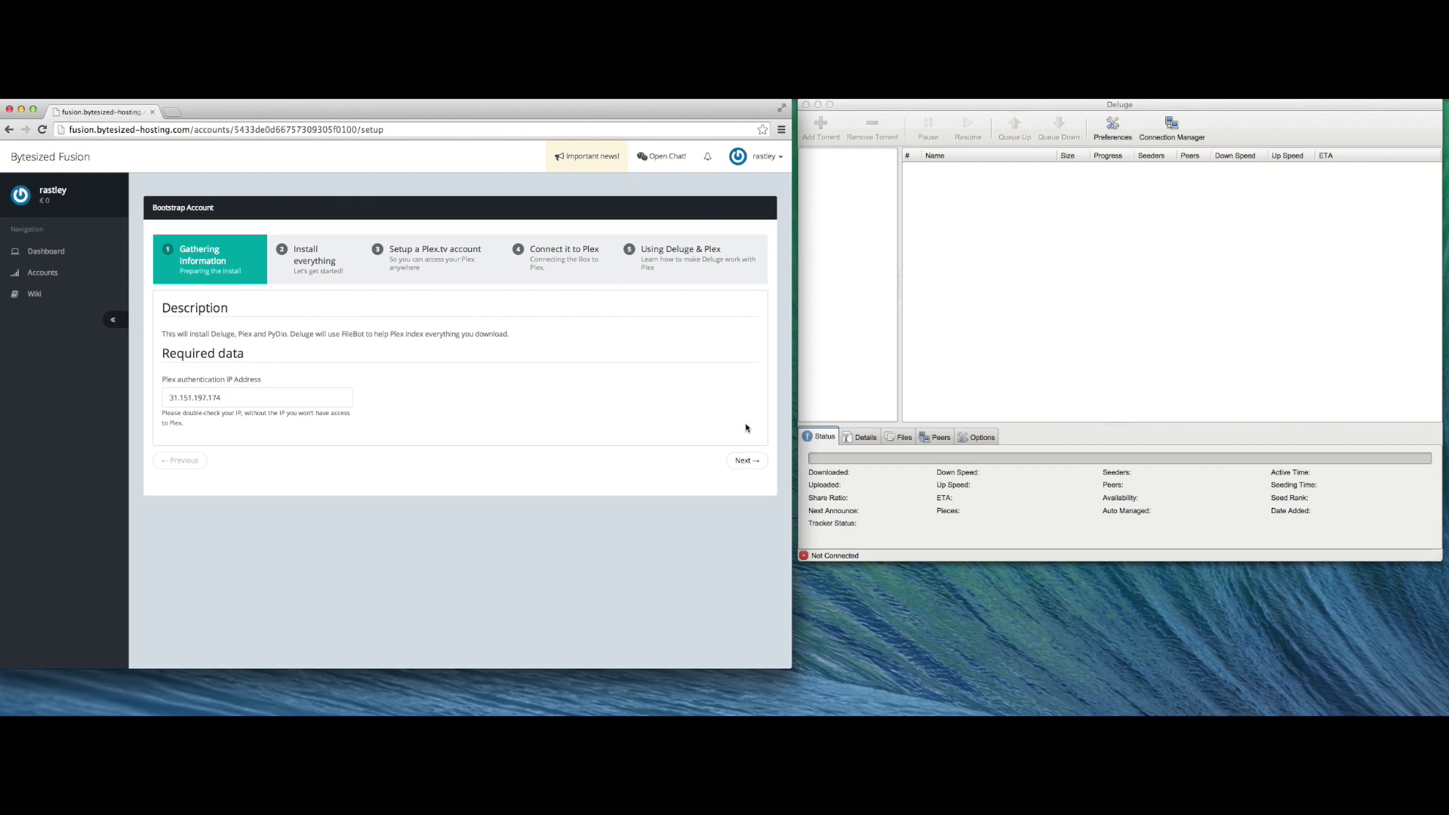
pyautogui.click(746, 460)
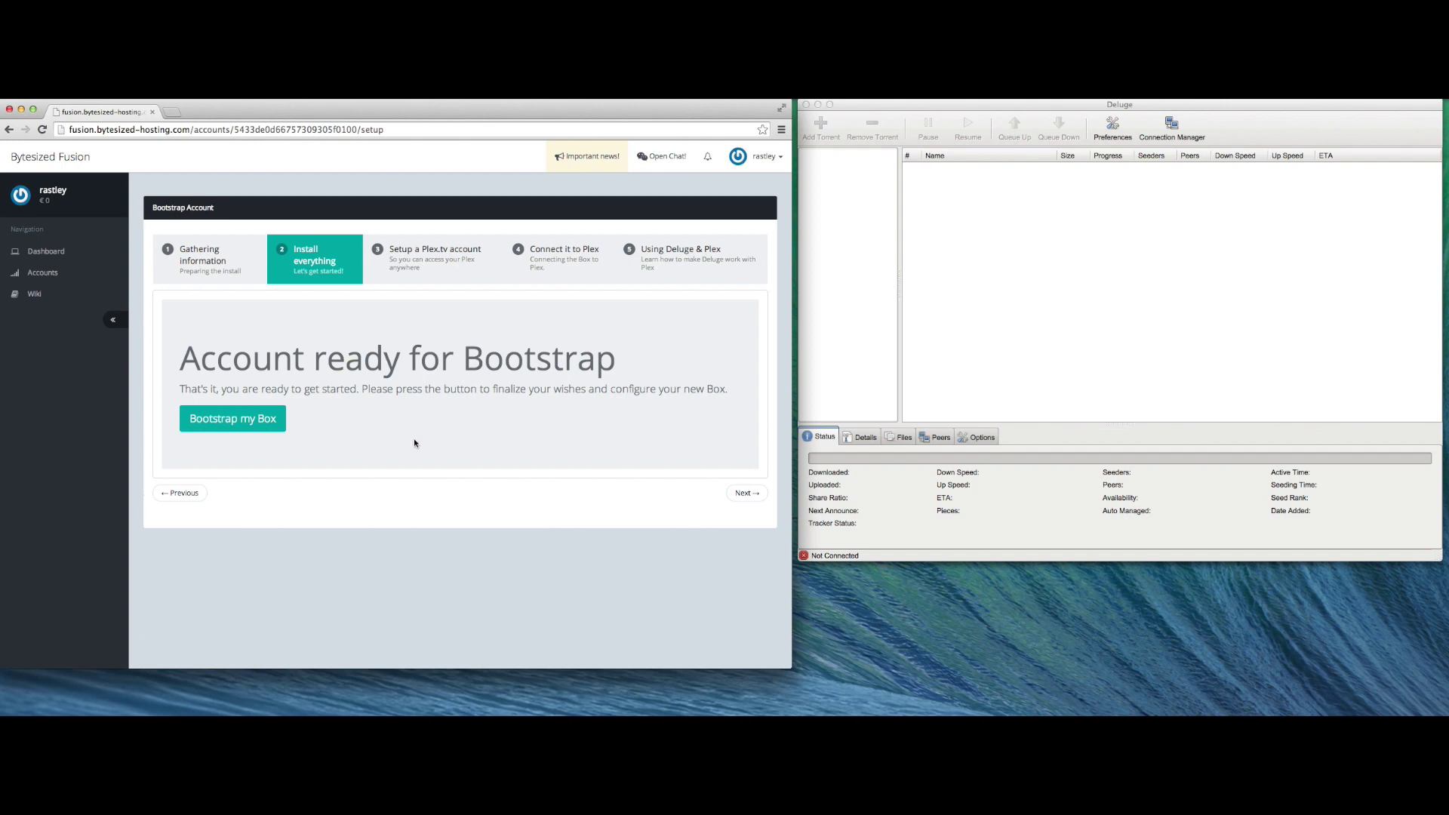
# - Bootstrap the box to install Deluge, Plex and Pydio, reaching the Plex.tv account step
pyautogui.click(242, 422)
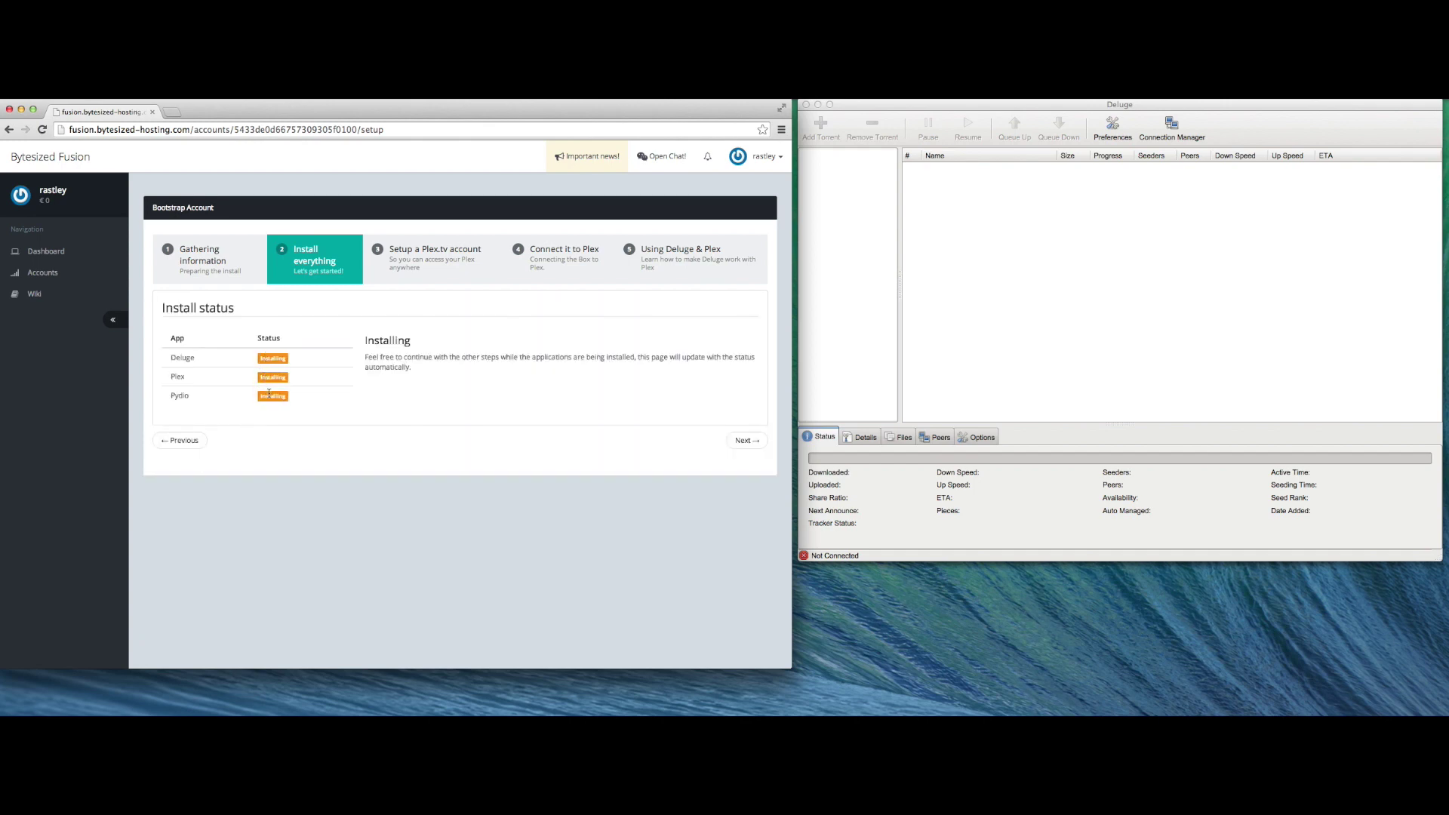
pyautogui.click(411, 250)
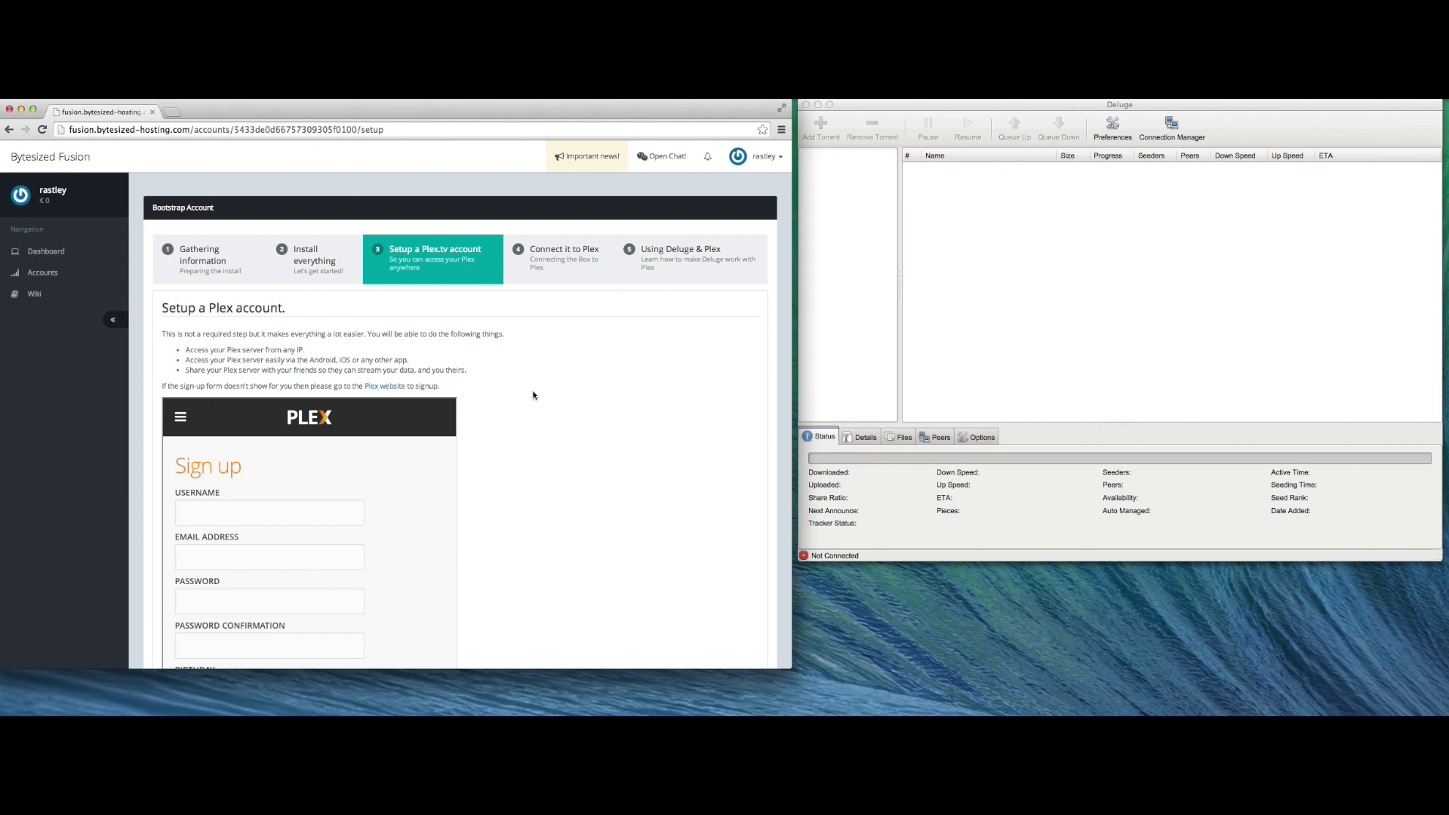
pyautogui.scroll(-2, 576, 431)
pyautogui.scroll(-4, 577, 431)
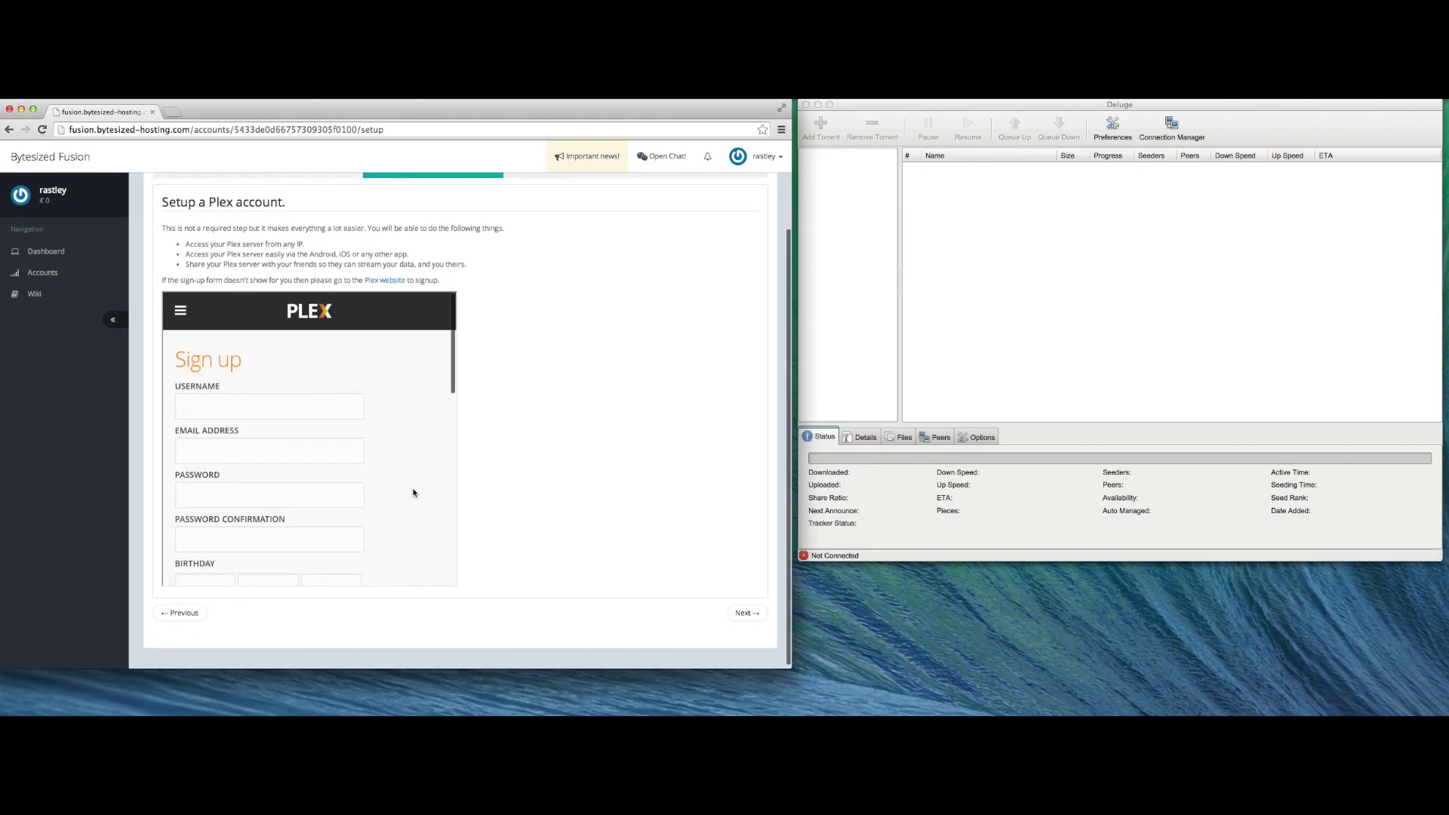
pyautogui.scroll(-3, 415, 495)
pyautogui.scroll(5, 636, 354)
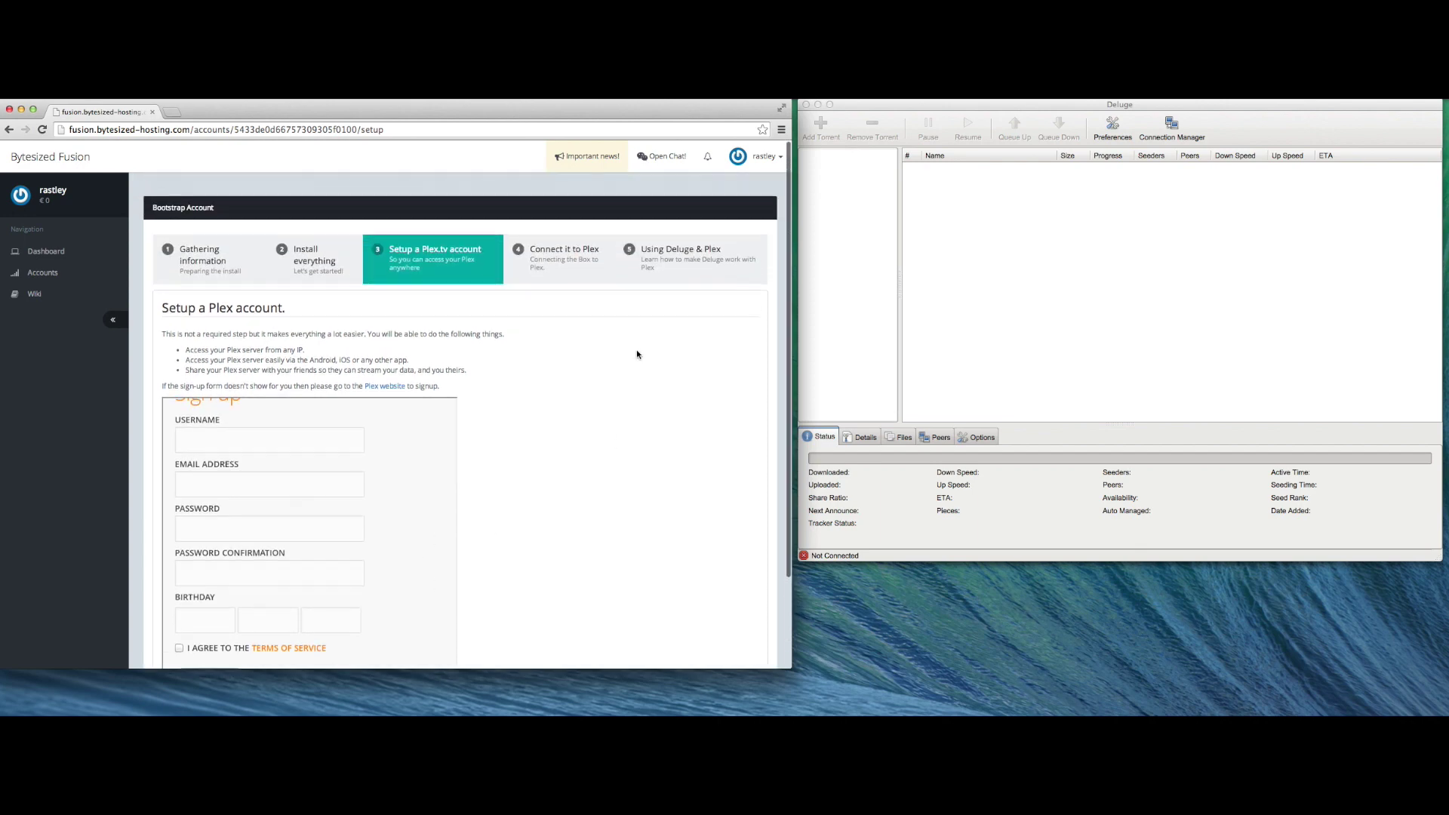
# - Go through the Connect it to Plex and Using Deluge & Plex steps, then return to account details
pyautogui.click(549, 266)
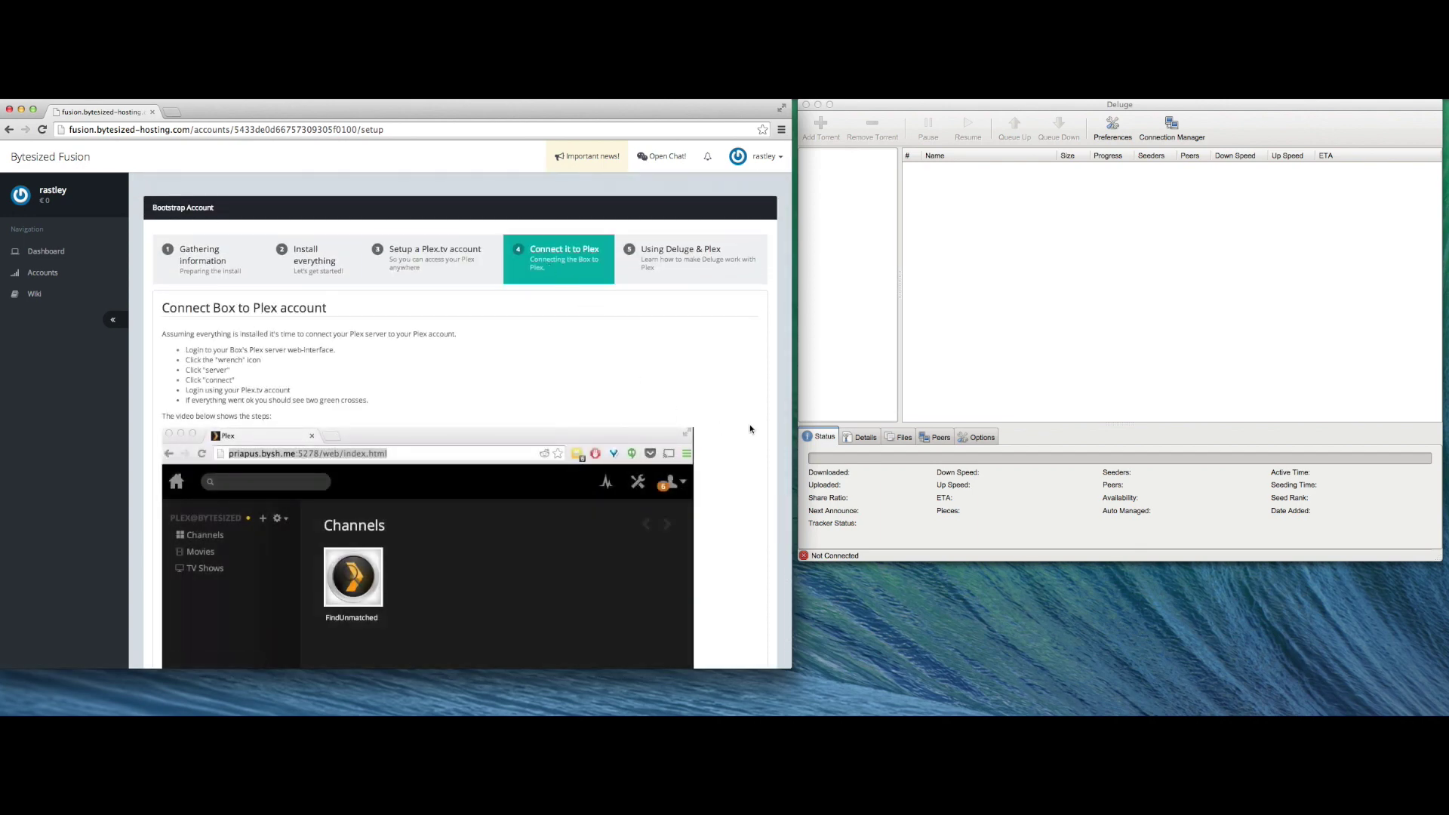
pyautogui.scroll(-5, 750, 429)
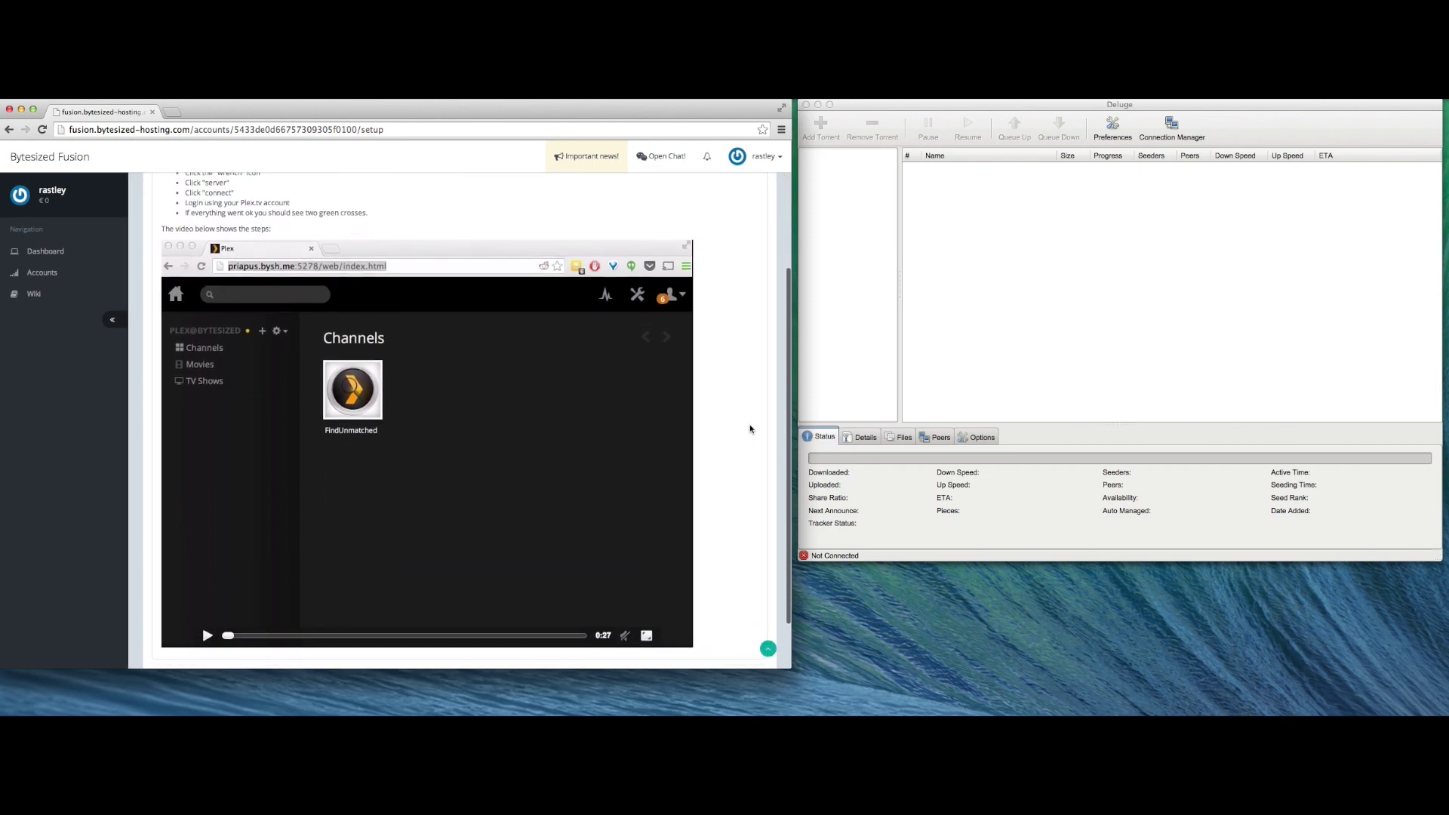
pyautogui.scroll(5, 750, 428)
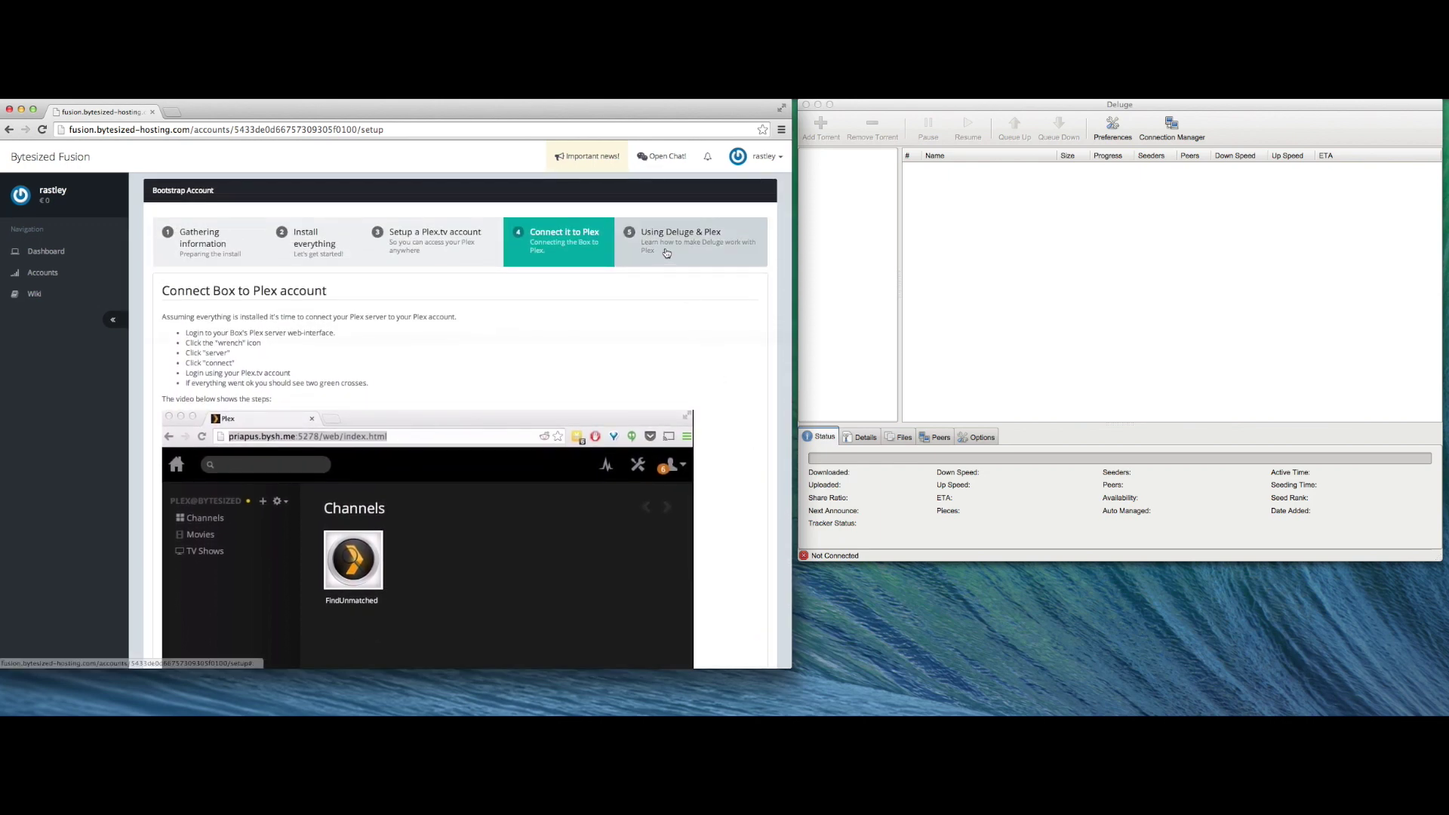
pyautogui.click(665, 251)
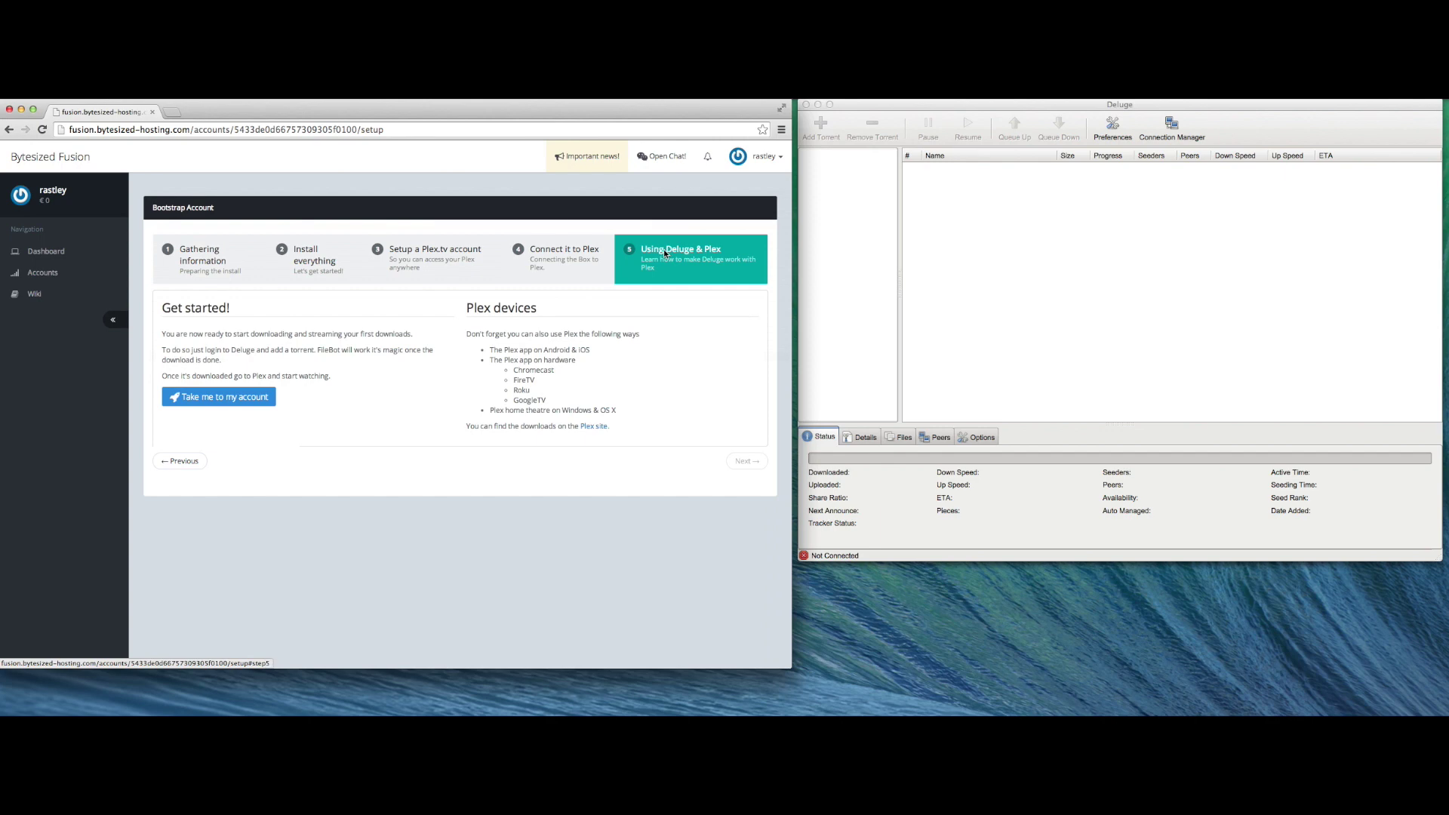
pyautogui.click(200, 390)
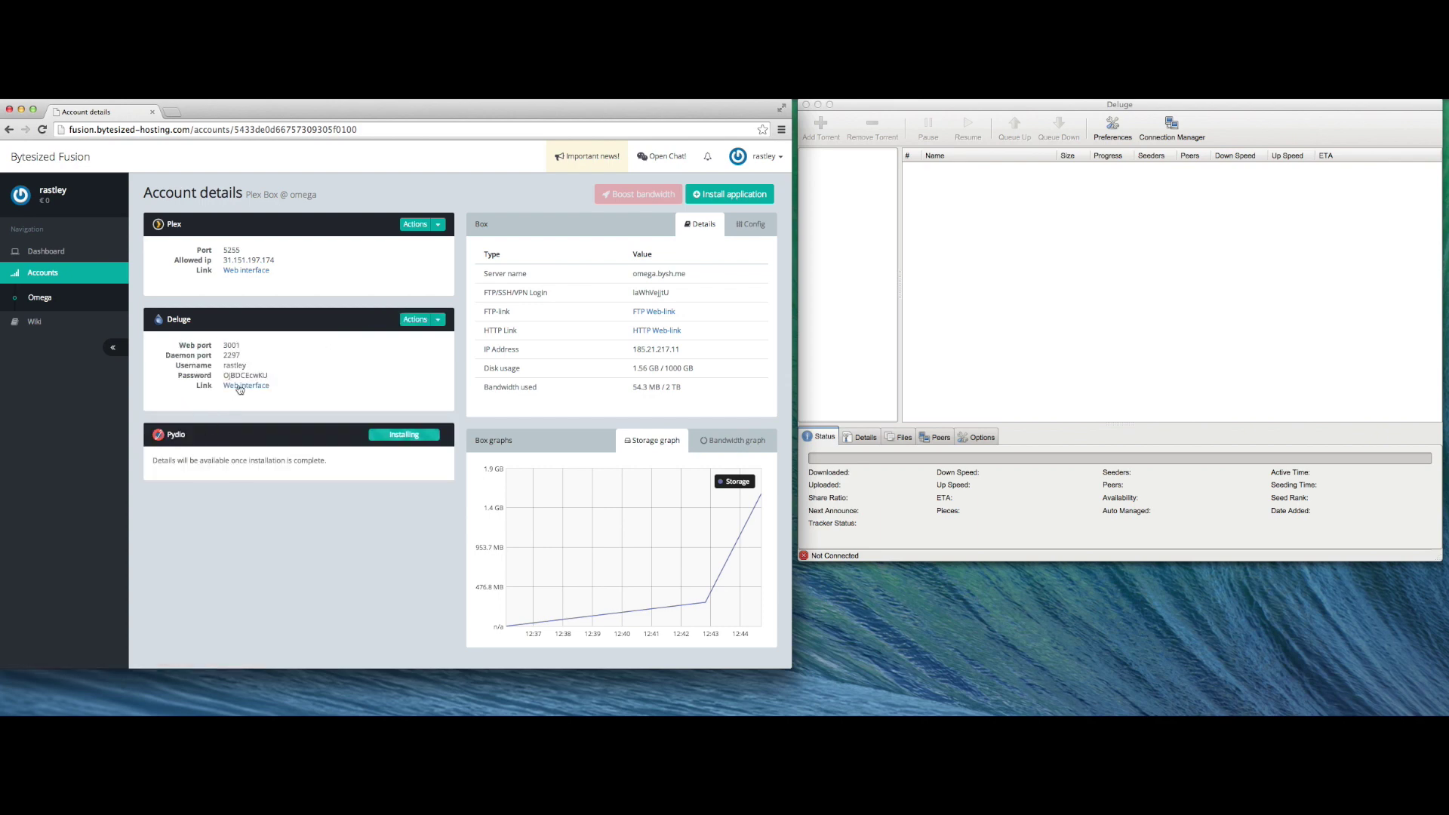
pyautogui.click(1168, 136)
# - Add a new Deluge daemon host omega.bysh.me on port 2297, copied from the account page
pyautogui.click(1168, 136)
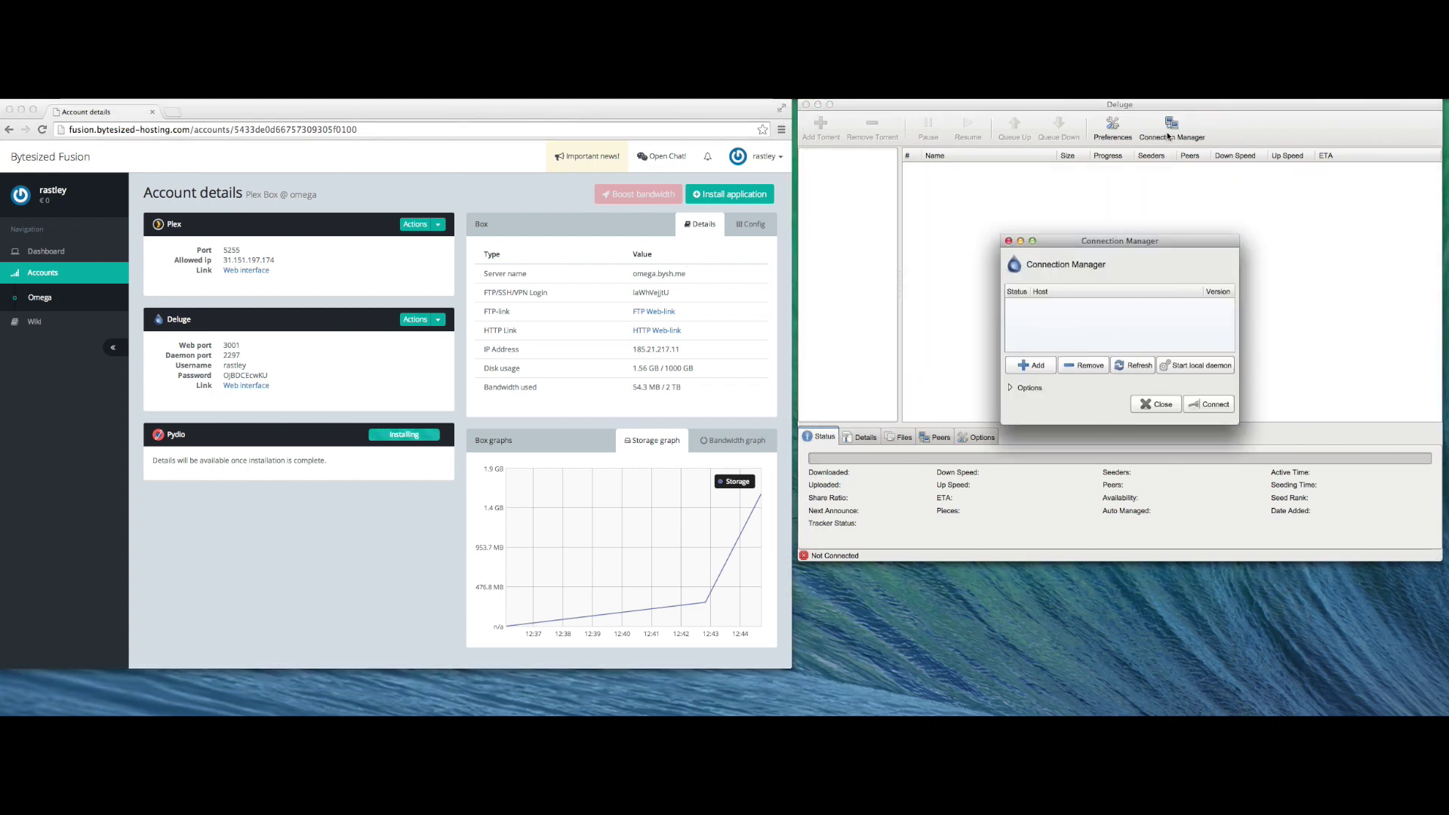
pyautogui.click(1049, 365)
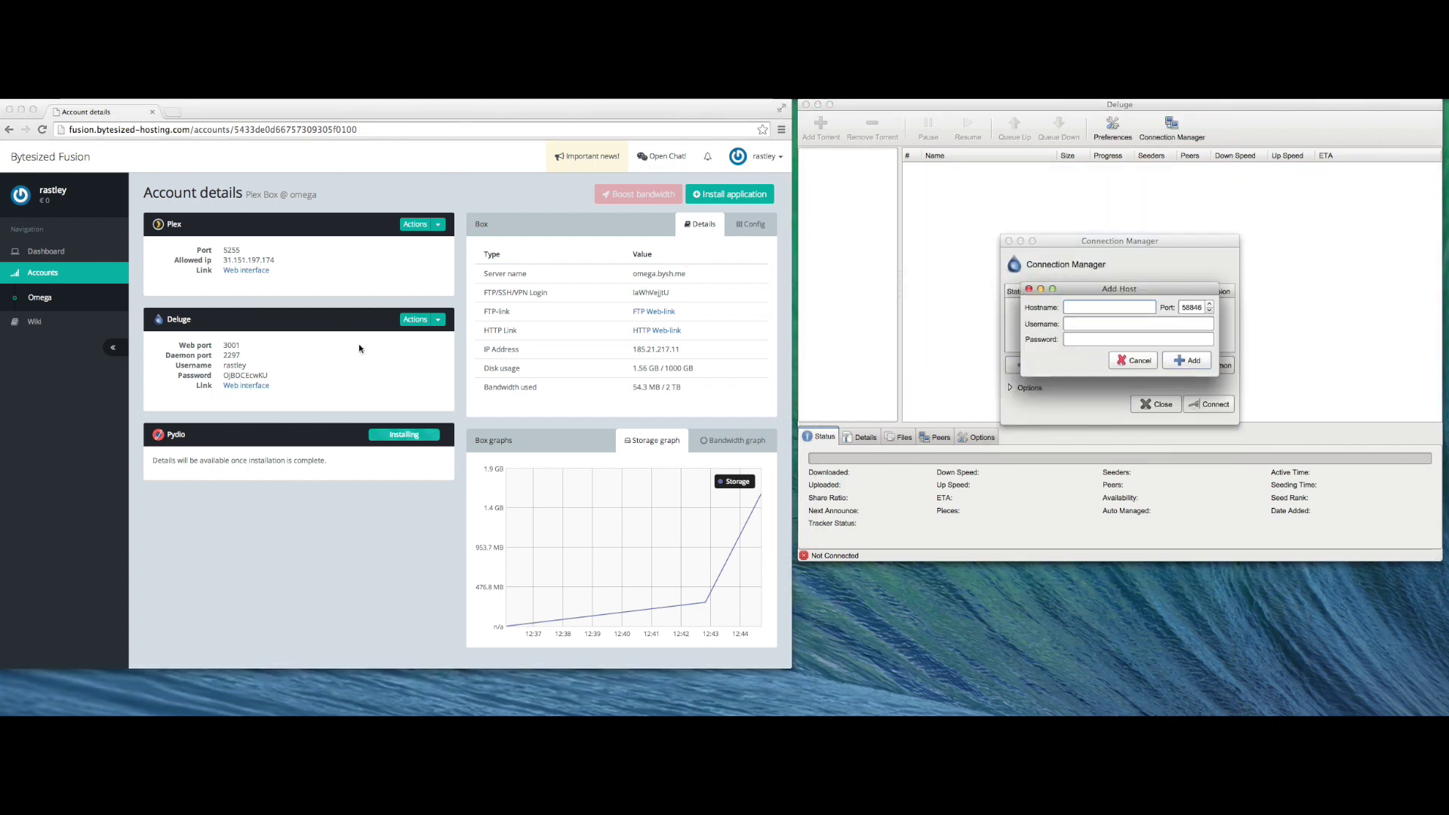
pyautogui.click(661, 276)
pyautogui.moveTo(713, 276); pyautogui.dragTo(630, 274)
pyautogui.press('super+c')
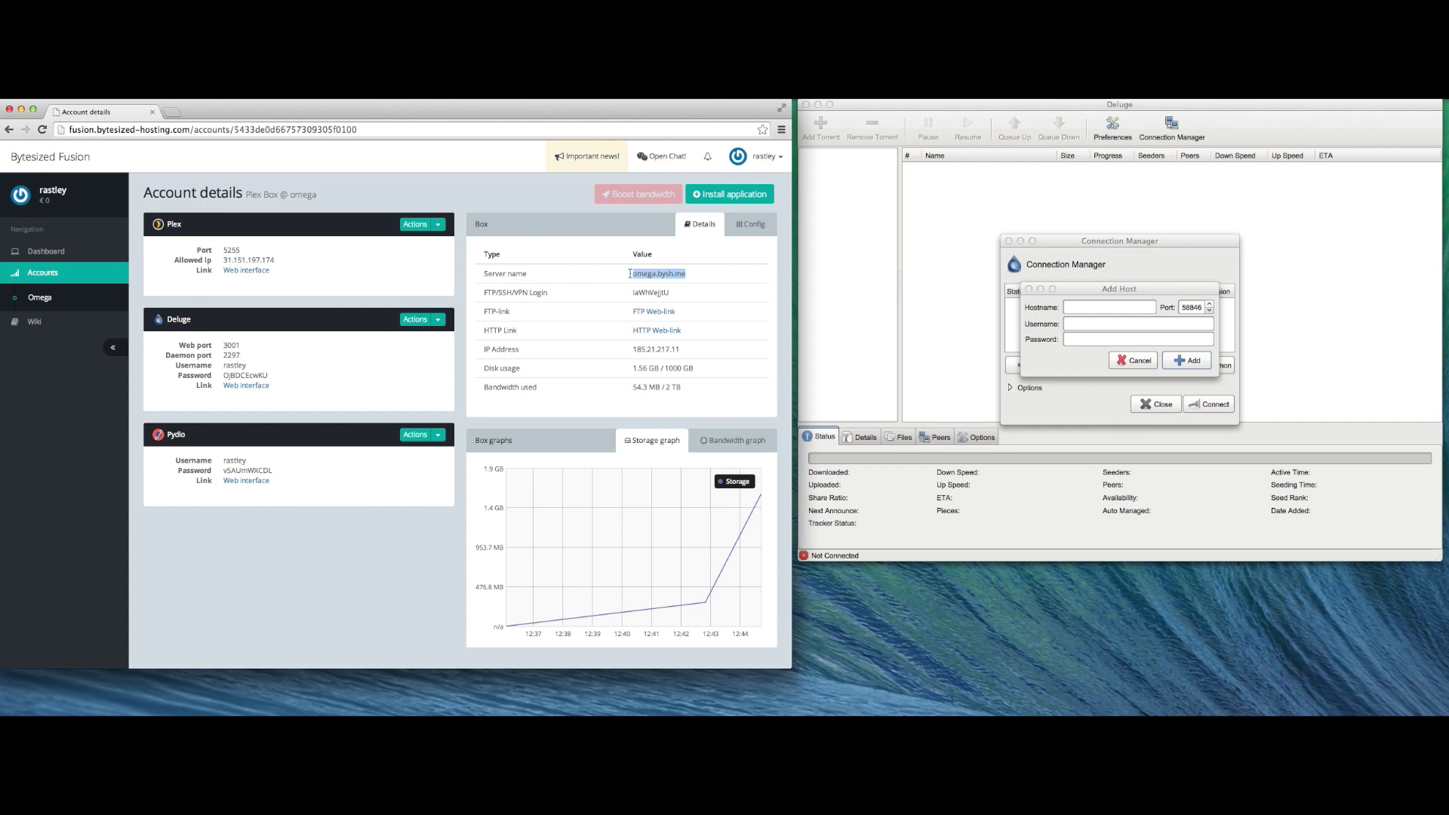
pyautogui.click(1087, 308)
pyautogui.press('super+v')
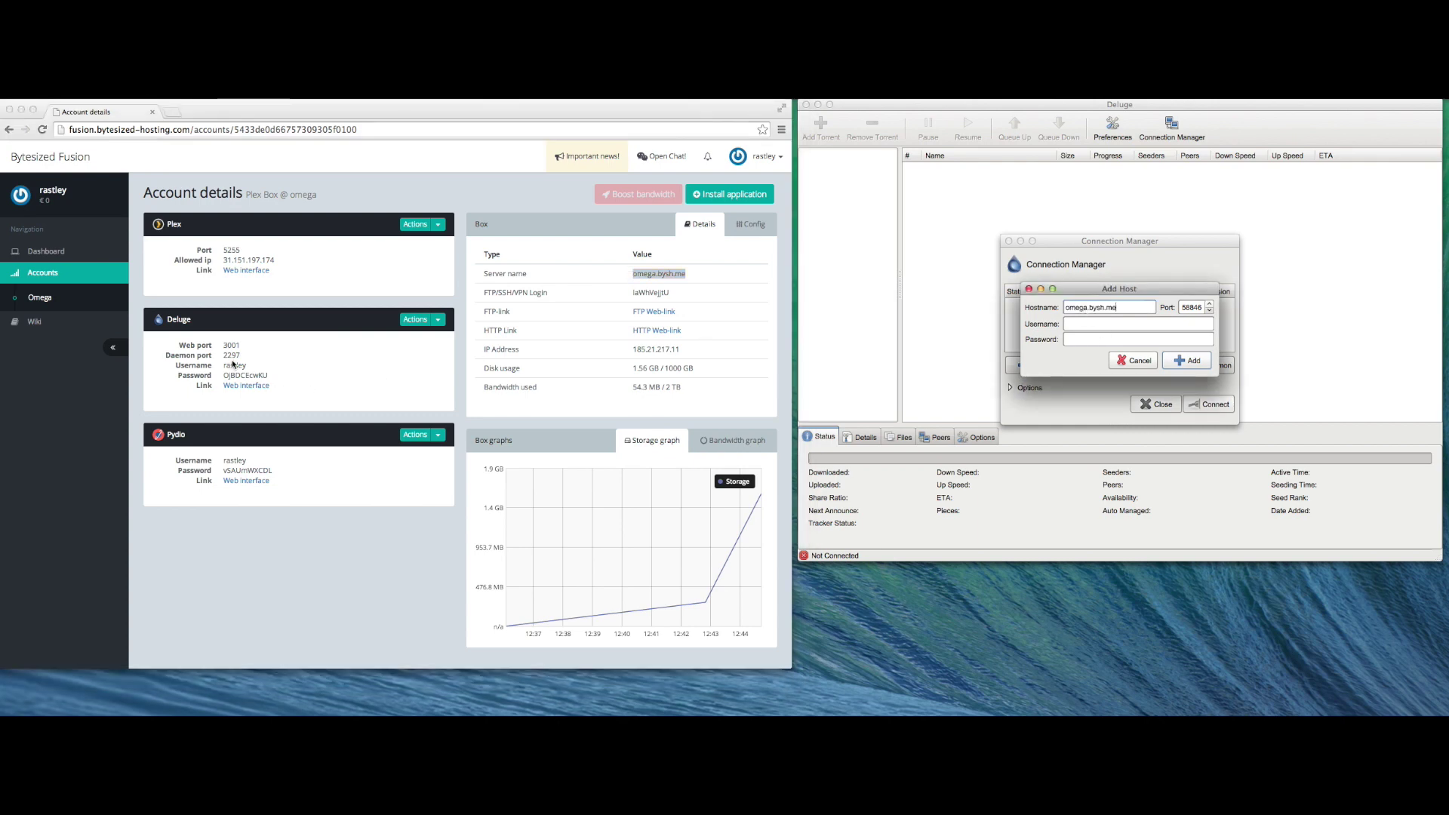
pyautogui.doubleClick(232, 355)
pyautogui.click(1201, 307)
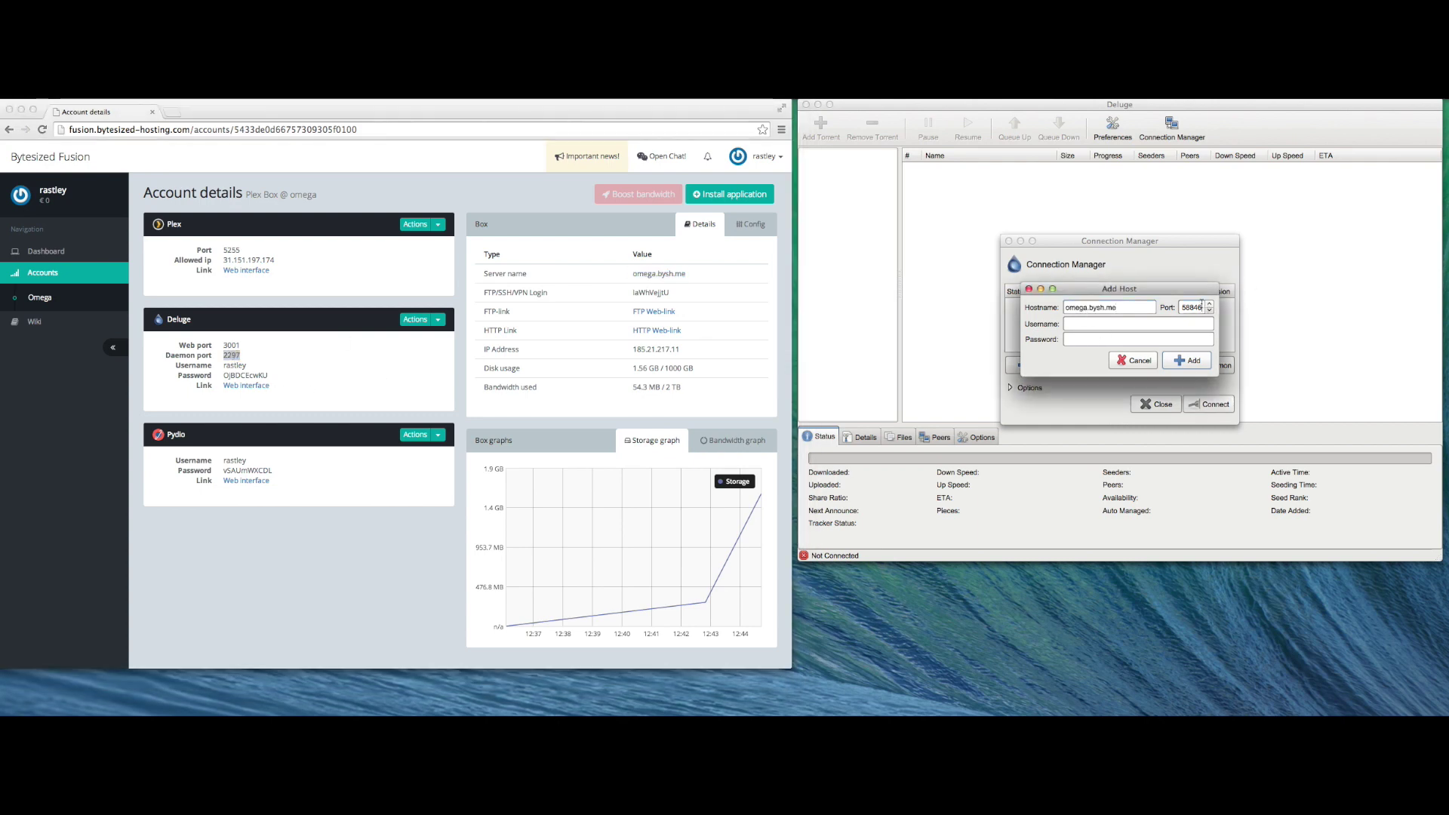
pyautogui.doubleClick(1193, 307)
pyautogui.write('2297')
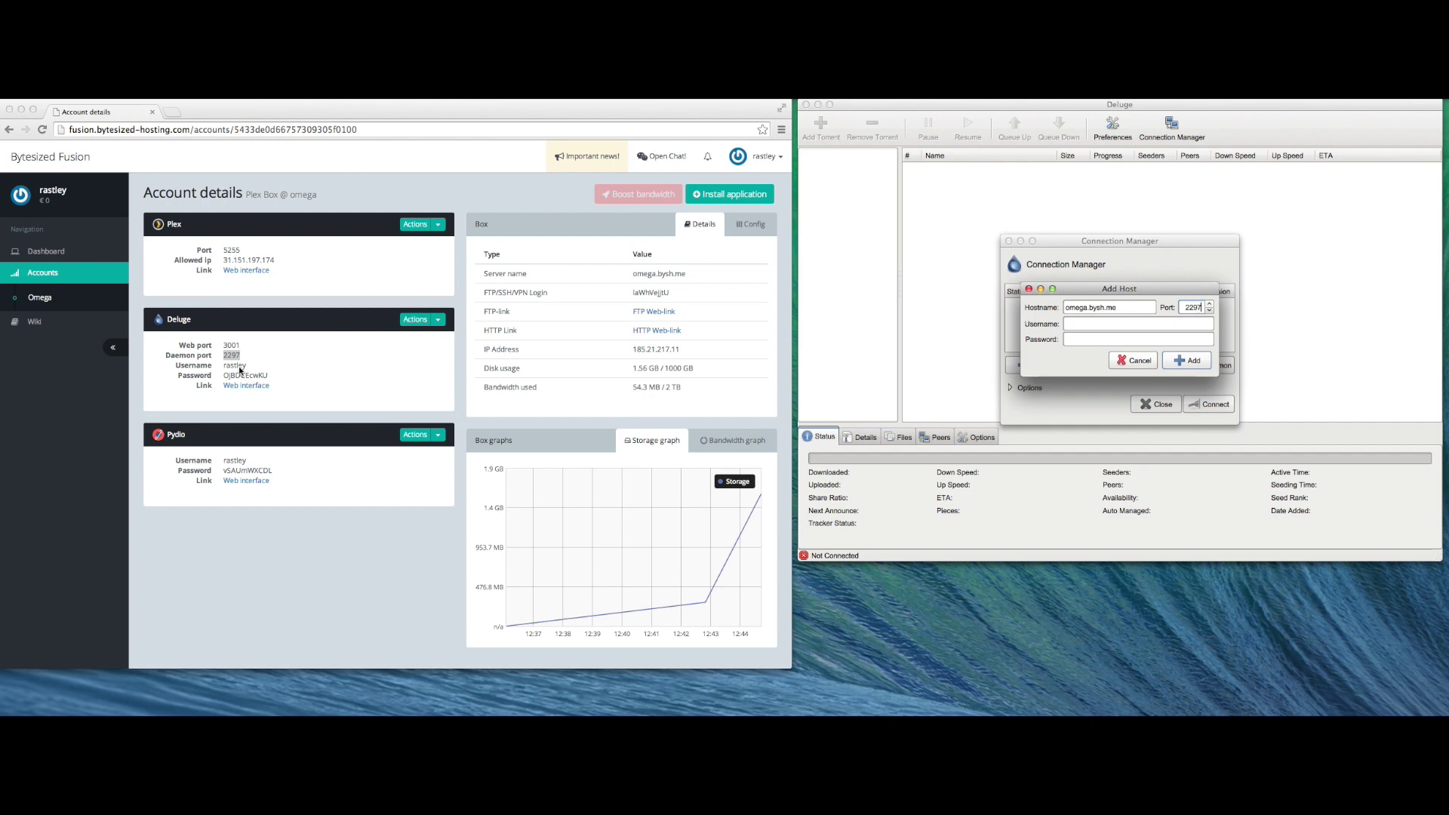
# - Enter the Deluge username and password for the host, save it, and connect to it
pyautogui.doubleClick(240, 366)
pyautogui.press('super+c')
pyautogui.click(1095, 333)
pyautogui.press('super+v')
pyautogui.doubleClick(233, 376)
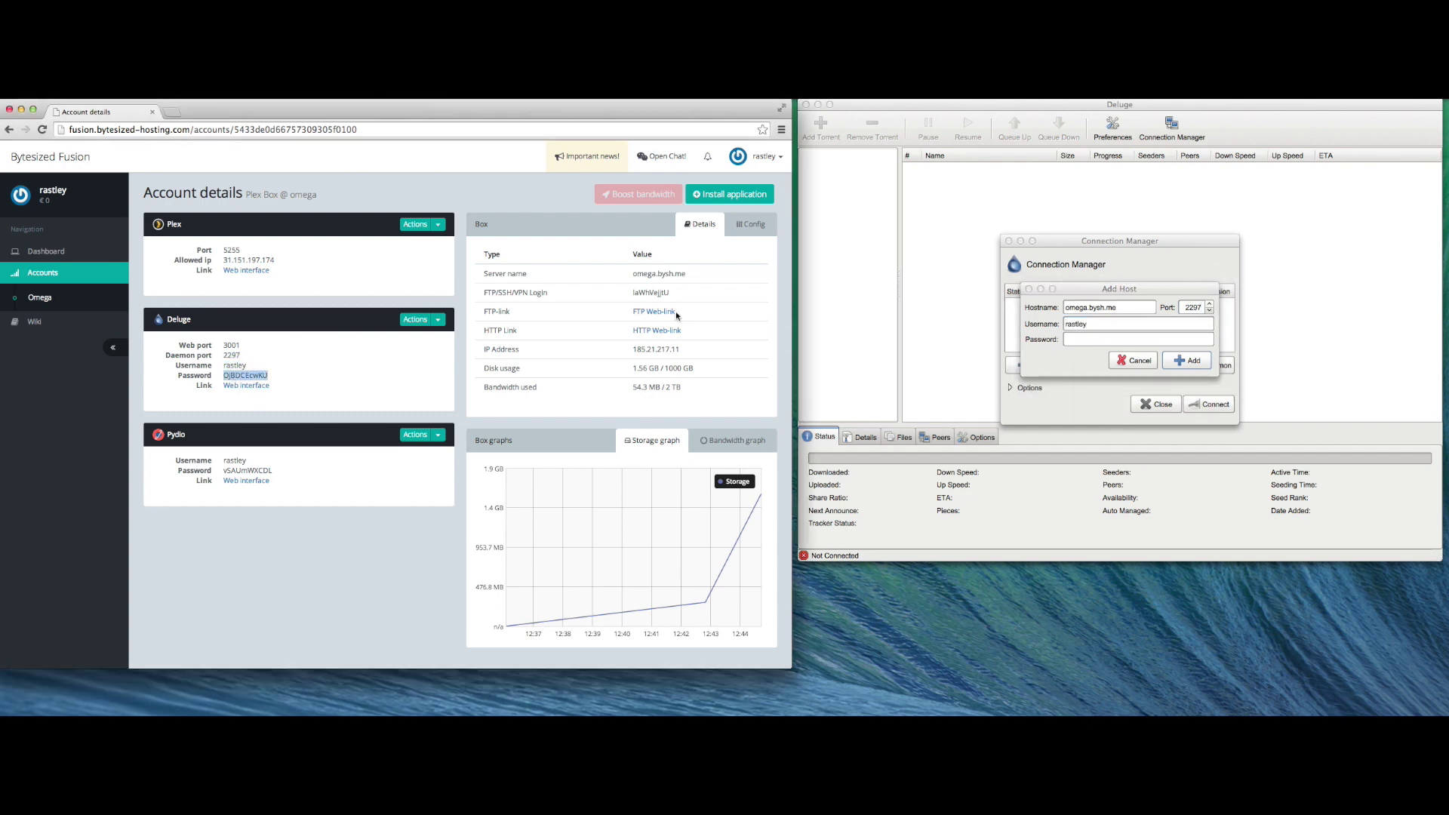
pyautogui.click(1107, 337)
pyautogui.press('super+v')
pyautogui.click(1187, 360)
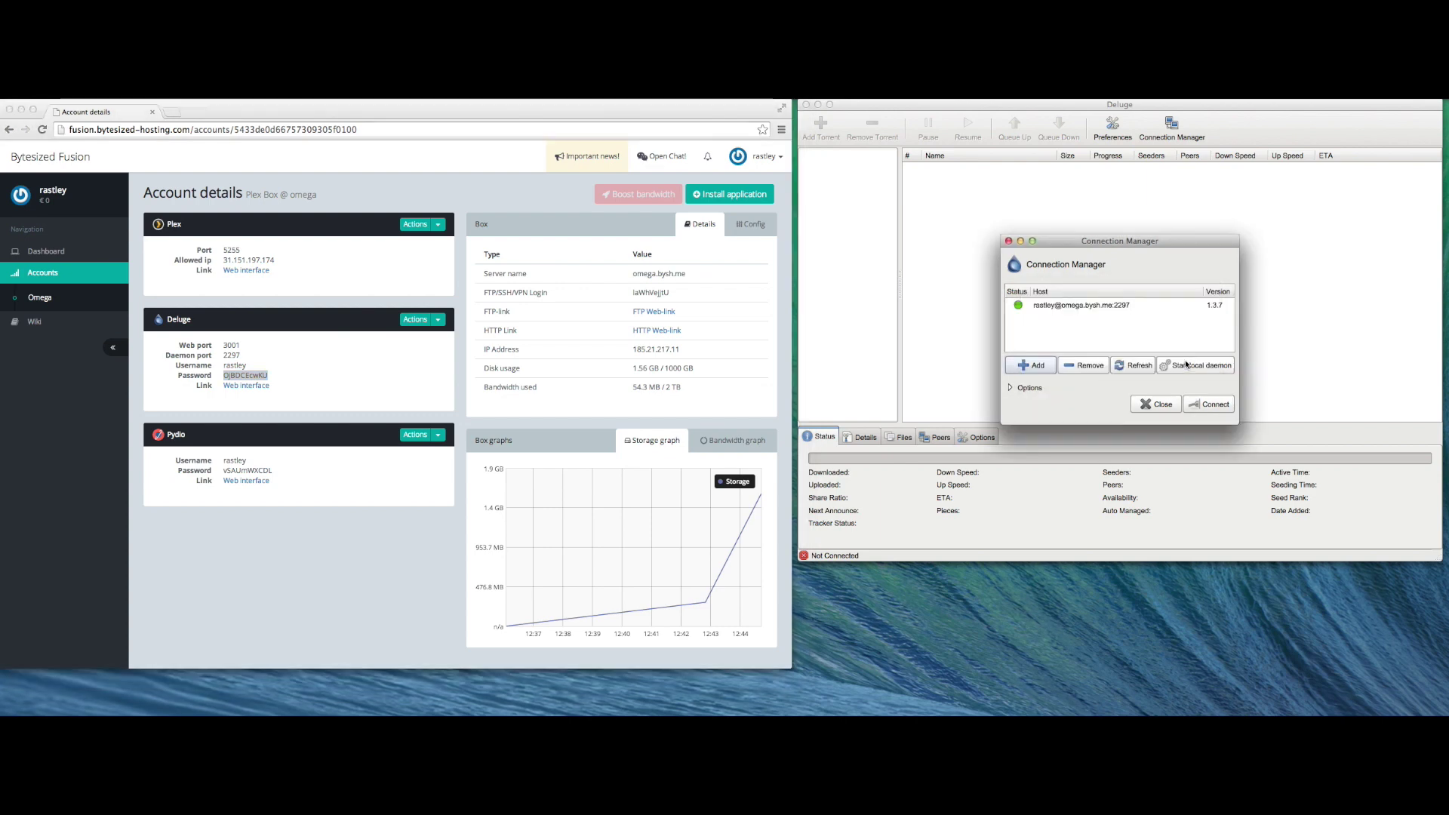
pyautogui.click(1108, 307)
pyautogui.click(1208, 403)
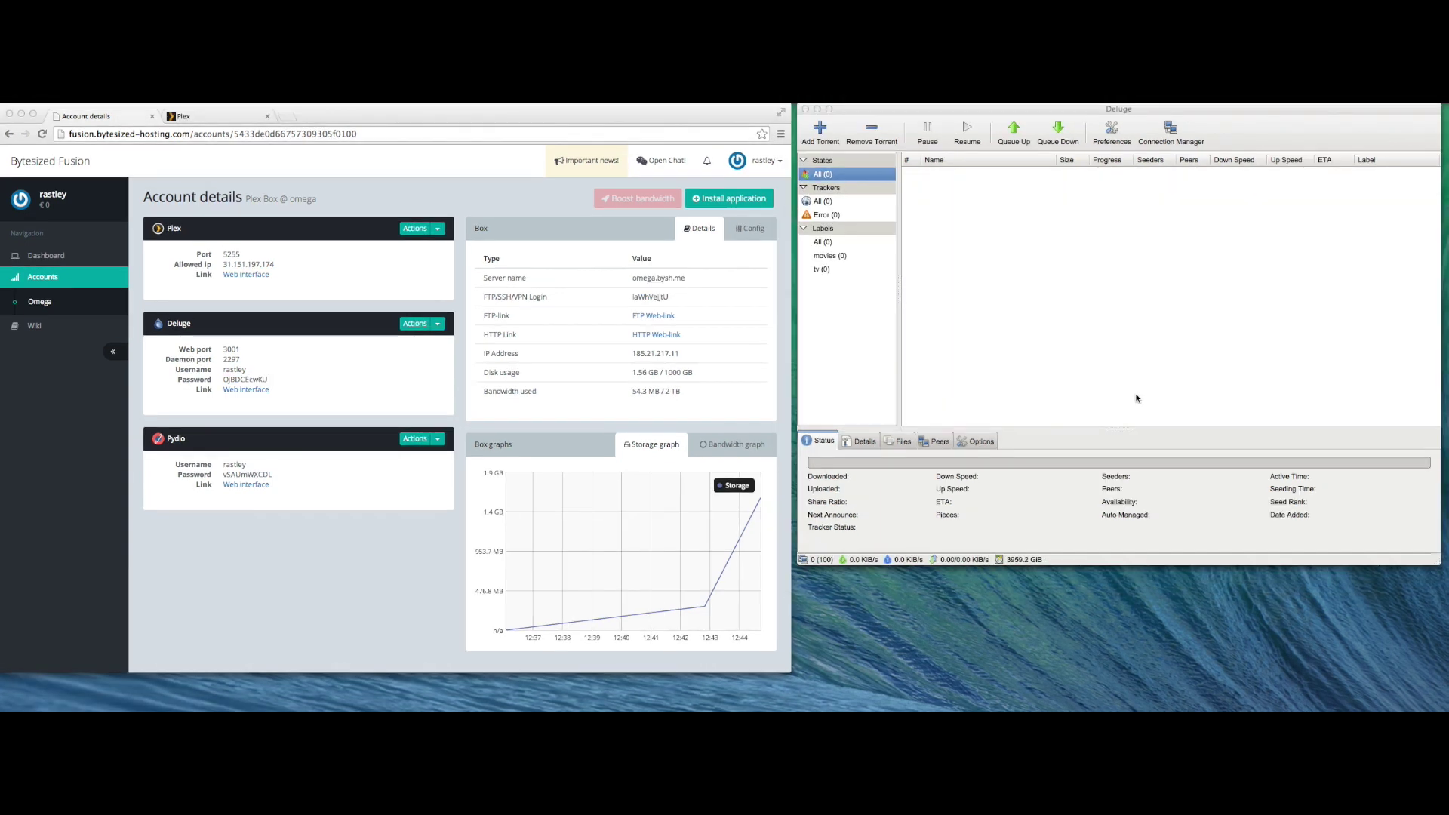
# - Add the Friends S01 UNCUT DVDRip .torrent file from Documents to Deluge
pyautogui.click(827, 136)
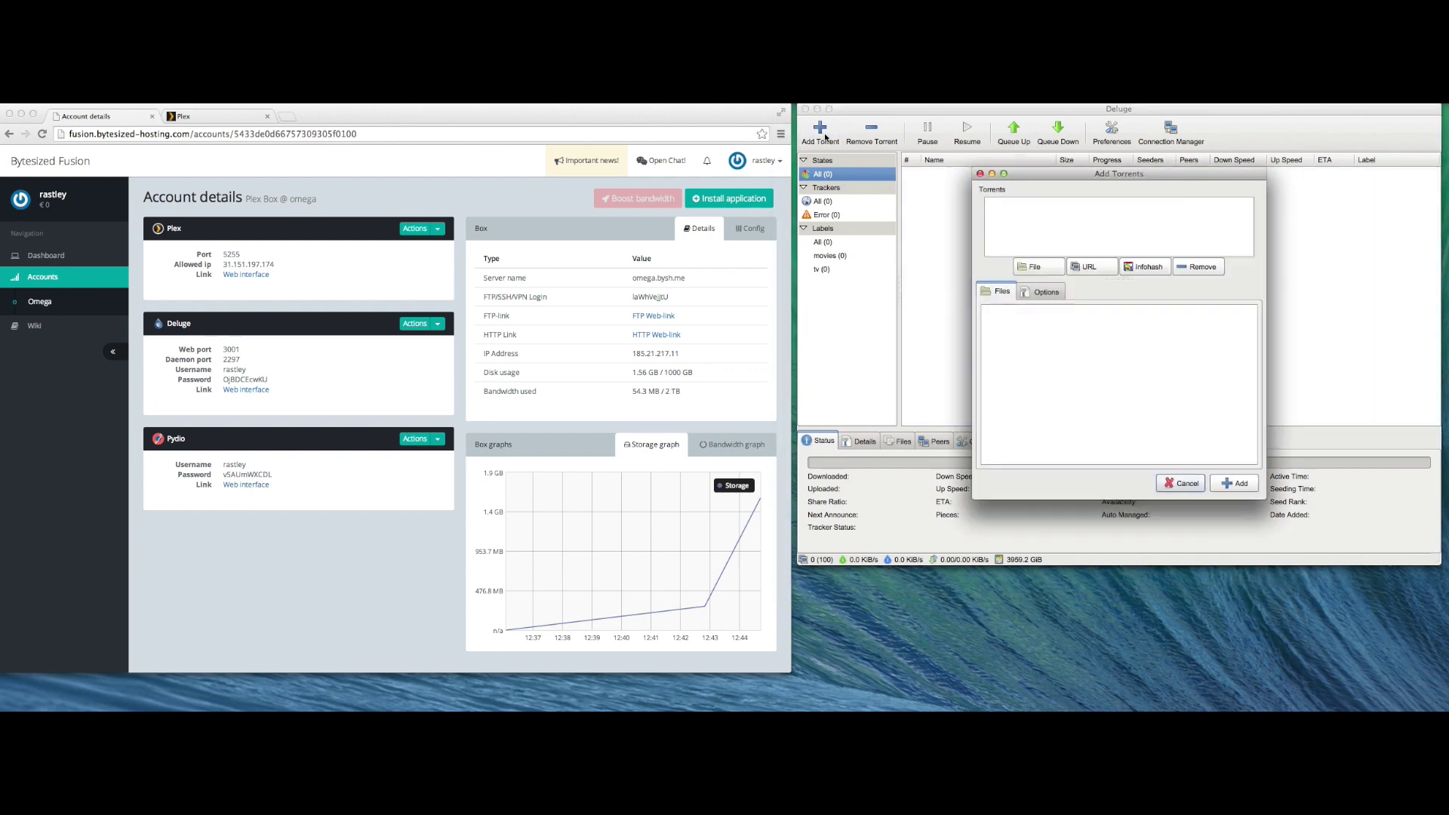
pyautogui.click(1036, 267)
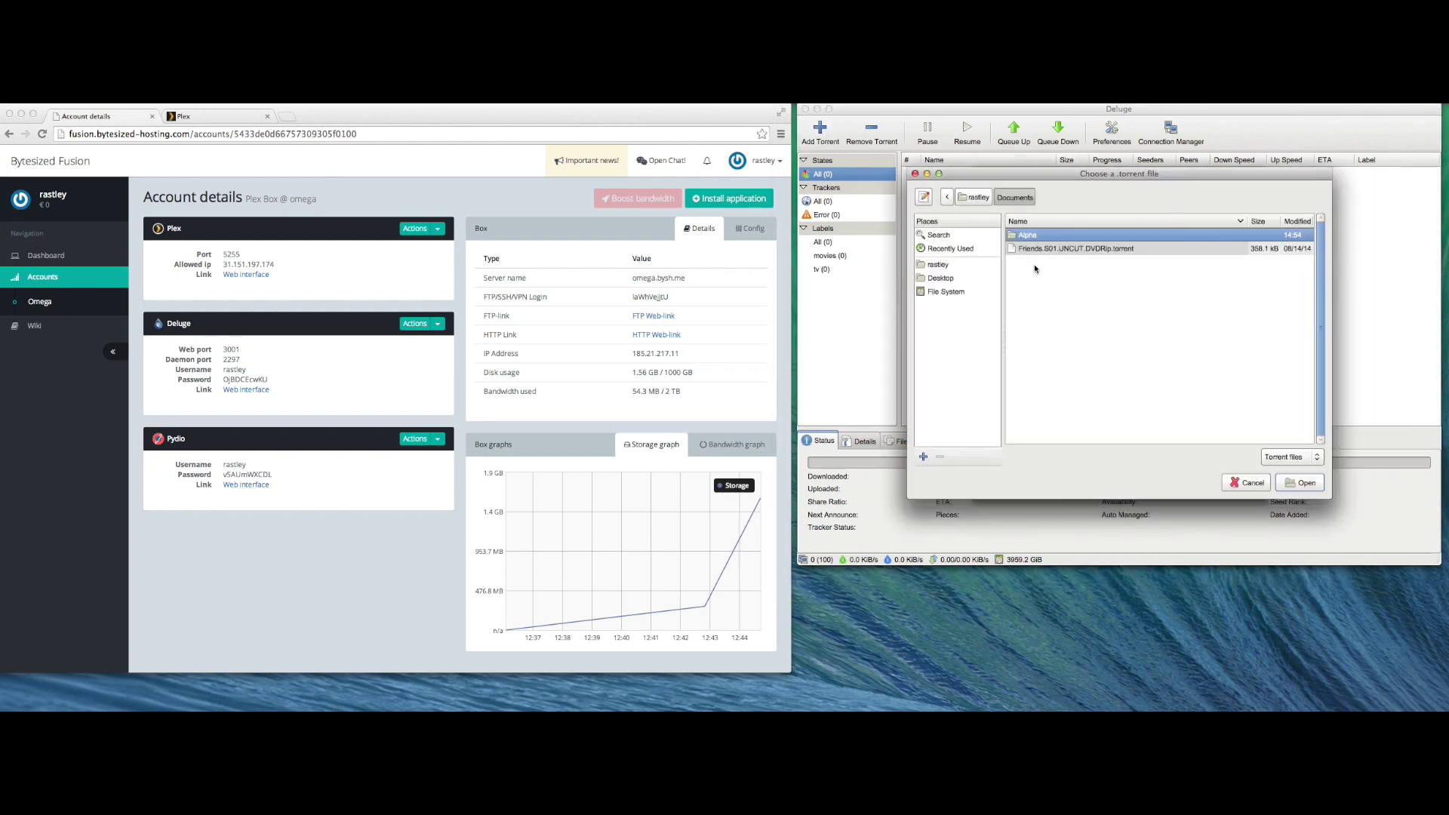
pyautogui.doubleClick(1031, 249)
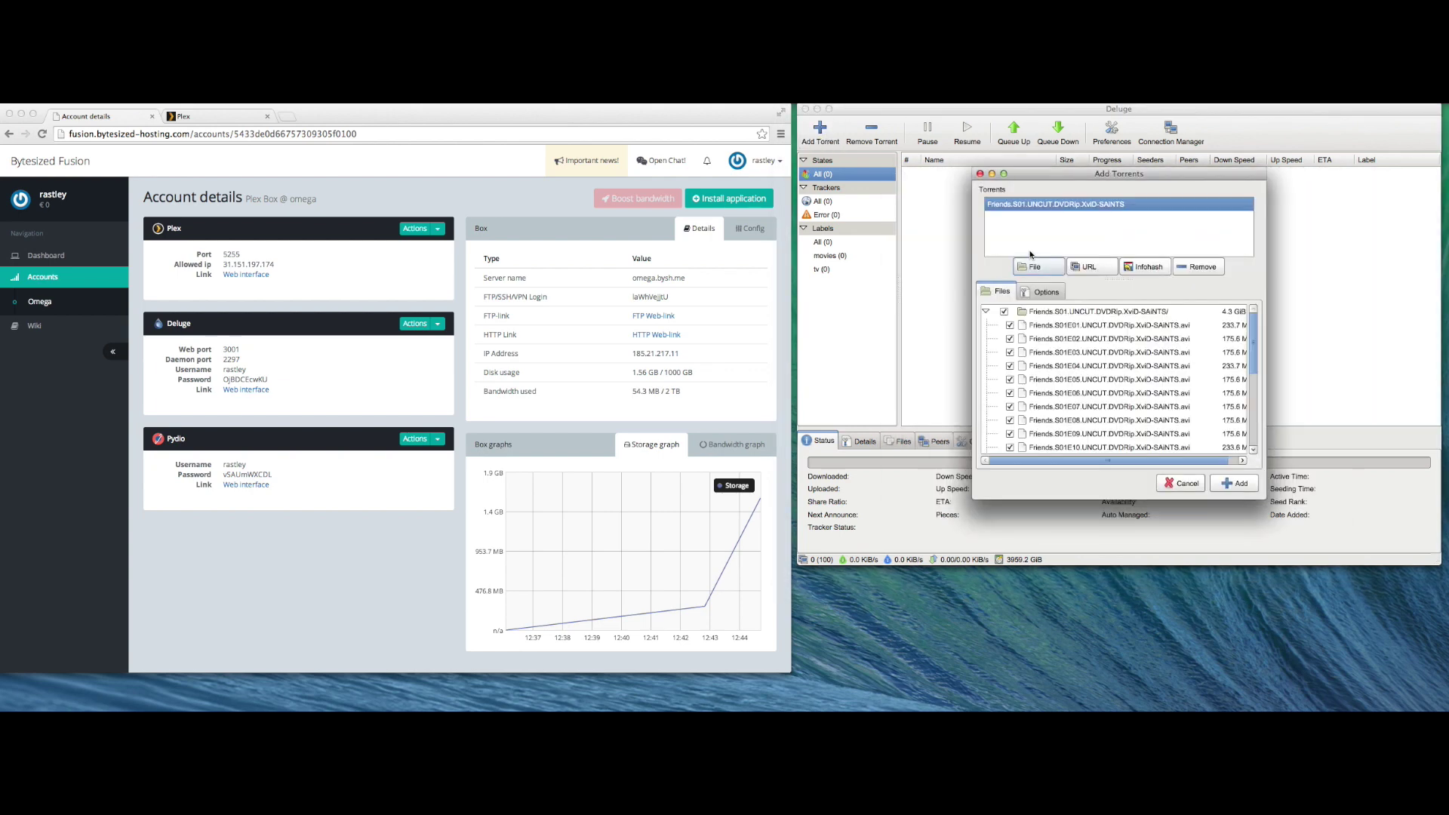
pyautogui.click(1238, 484)
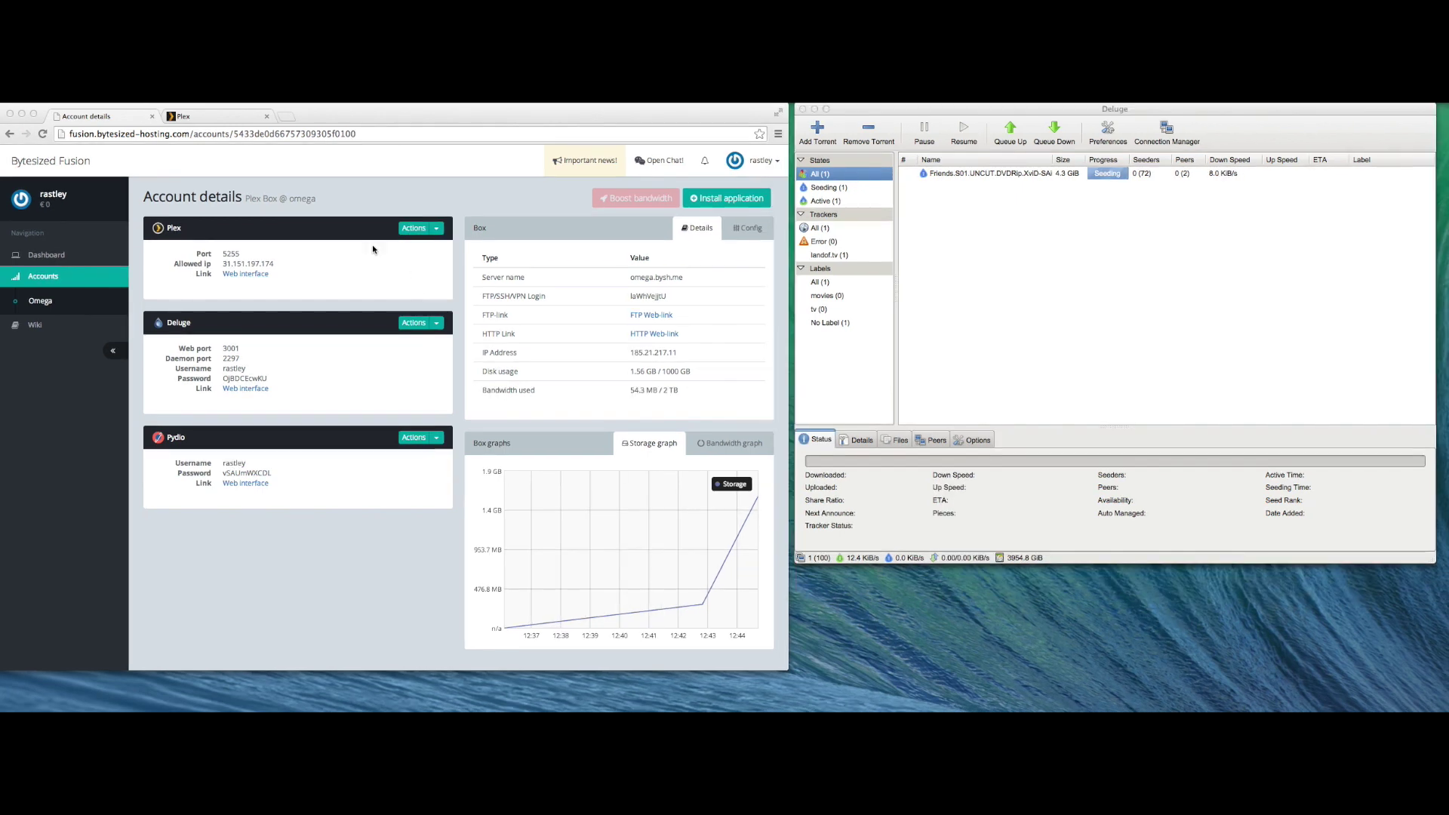
pyautogui.click(193, 120)
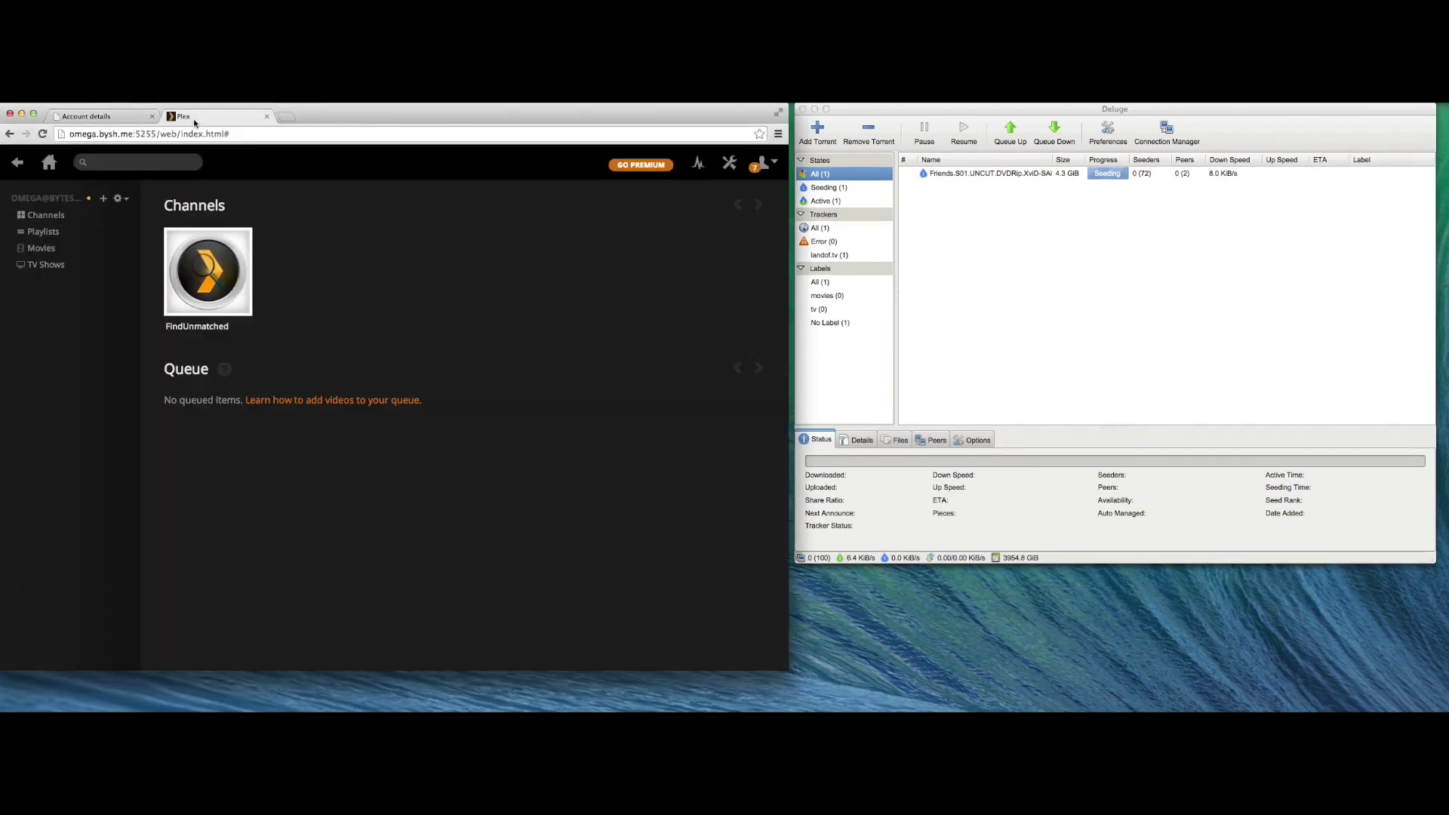
# - Sign the Plex server in under Settings > Server > Connect with the Plex account username and password
pyautogui.click(729, 166)
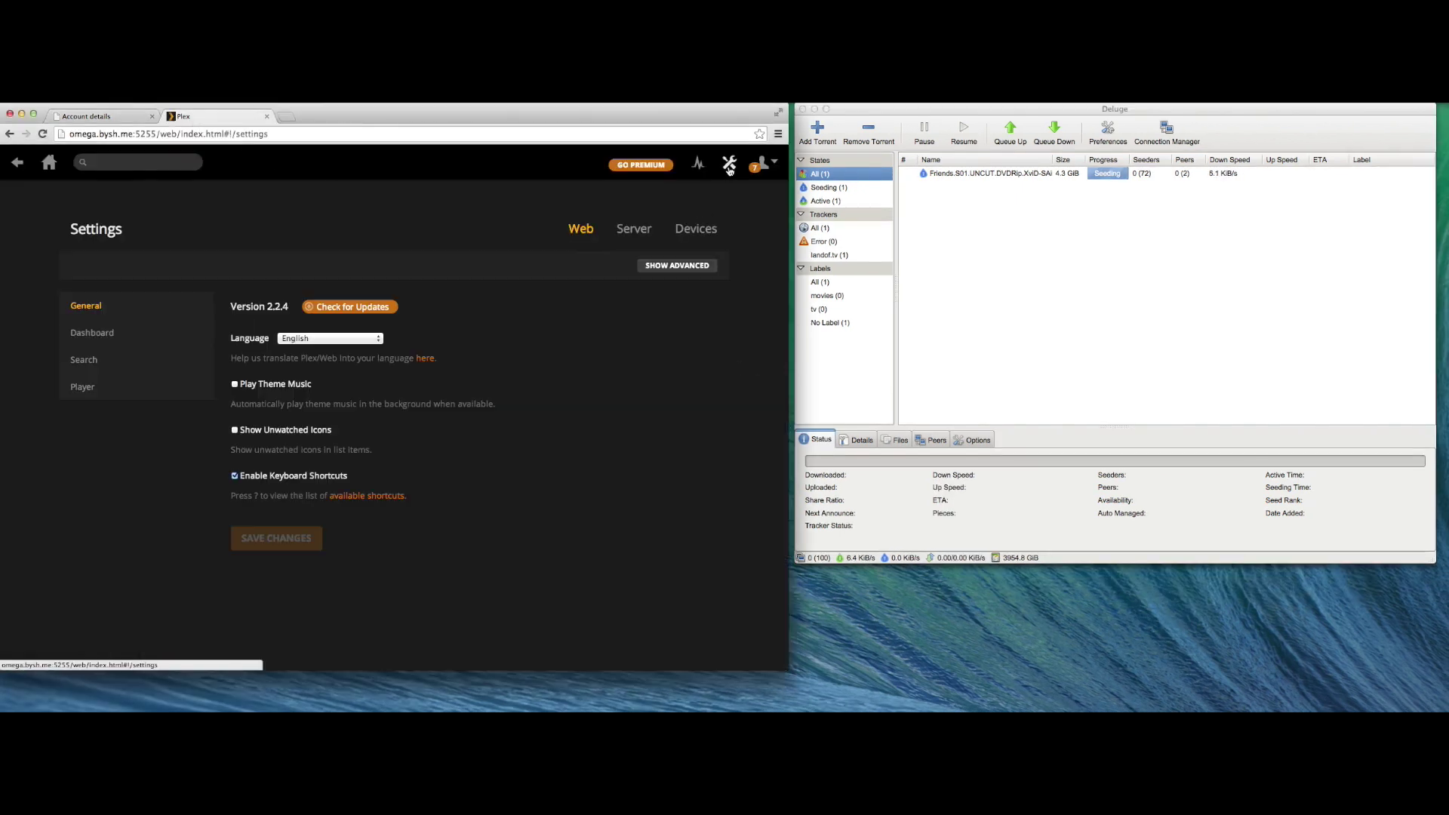
pyautogui.click(632, 231)
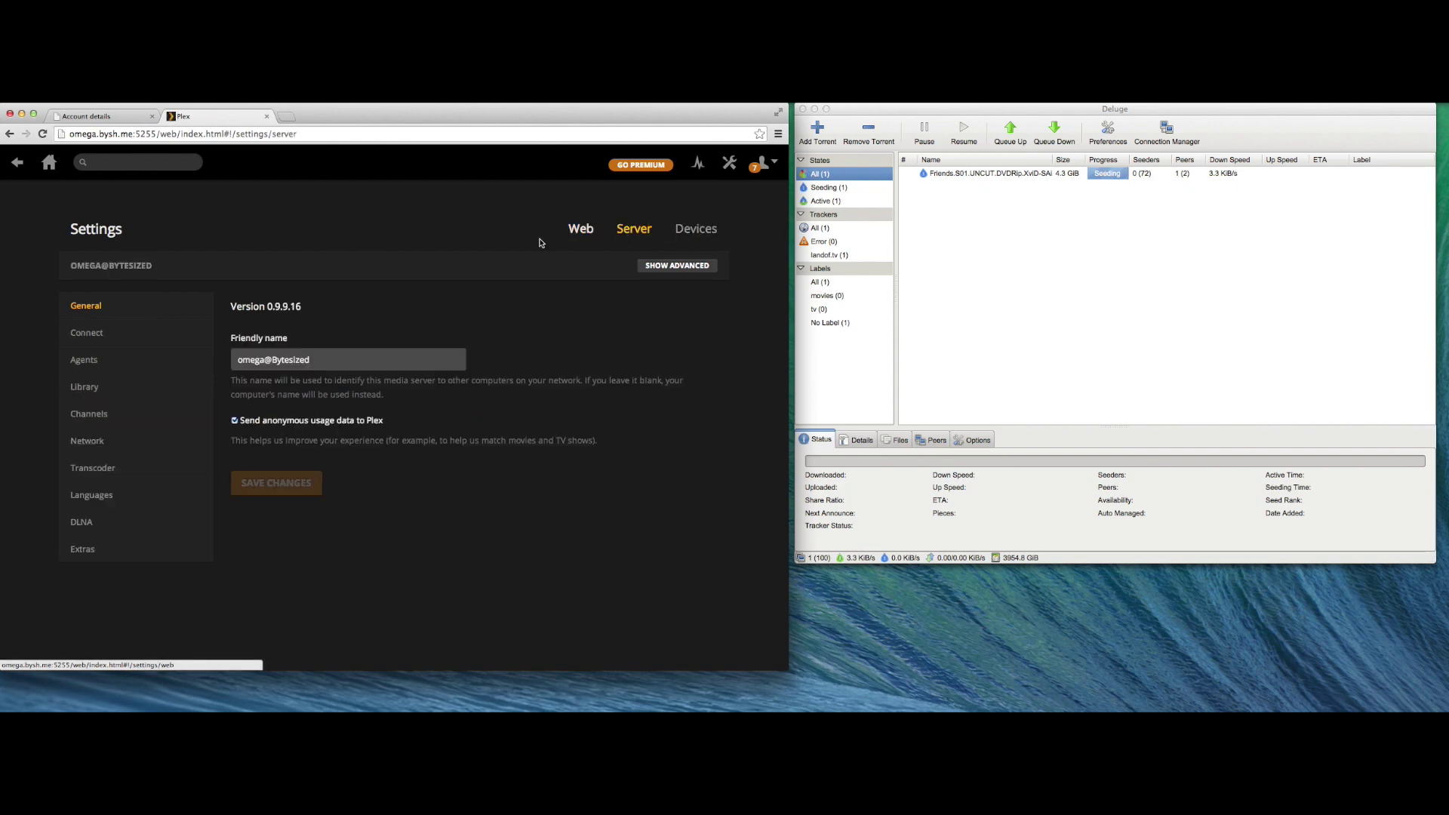
pyautogui.click(195, 332)
pyautogui.click(311, 379)
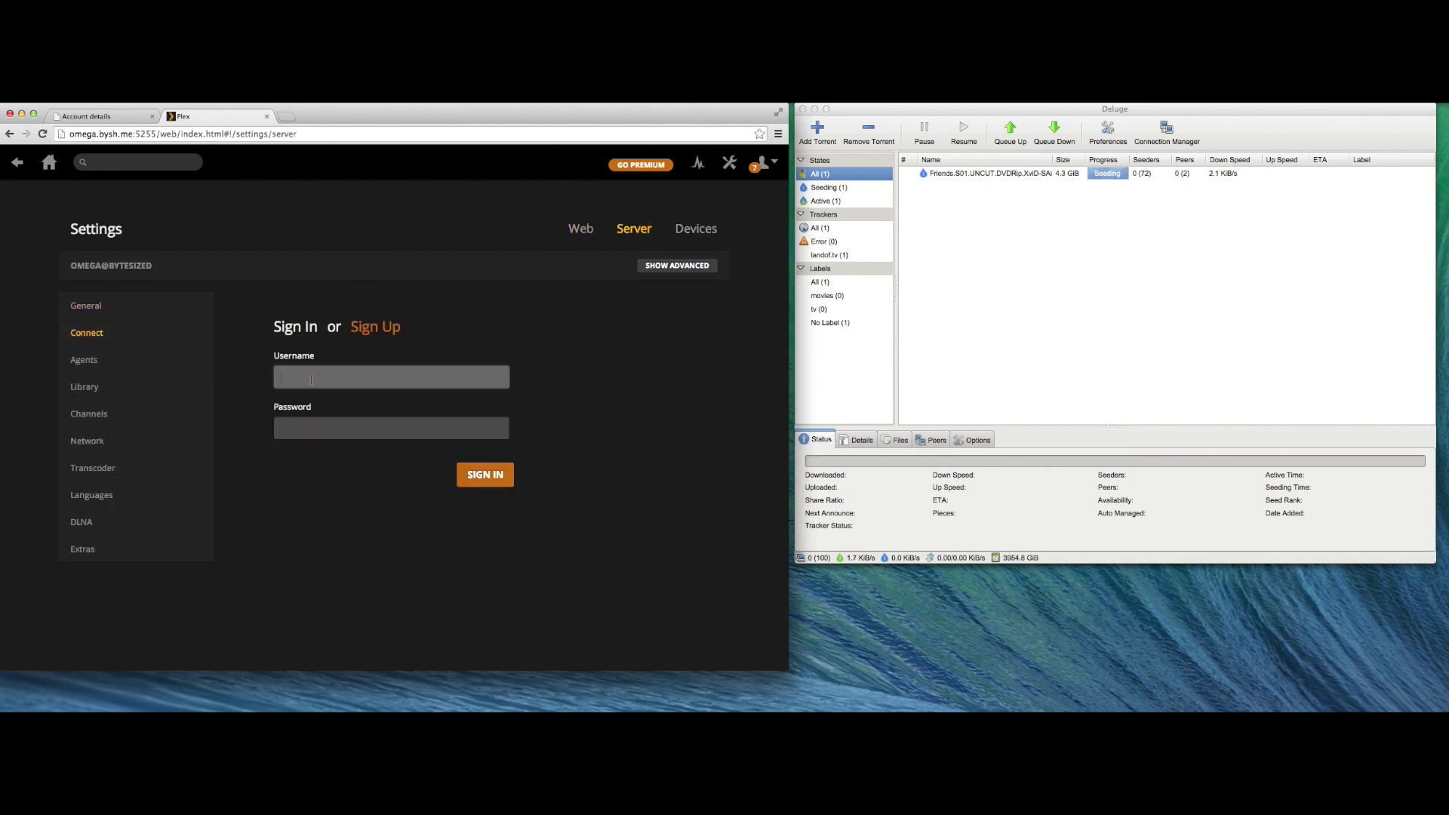
pyautogui.write('pdisle')
pyautogui.press('Tab')
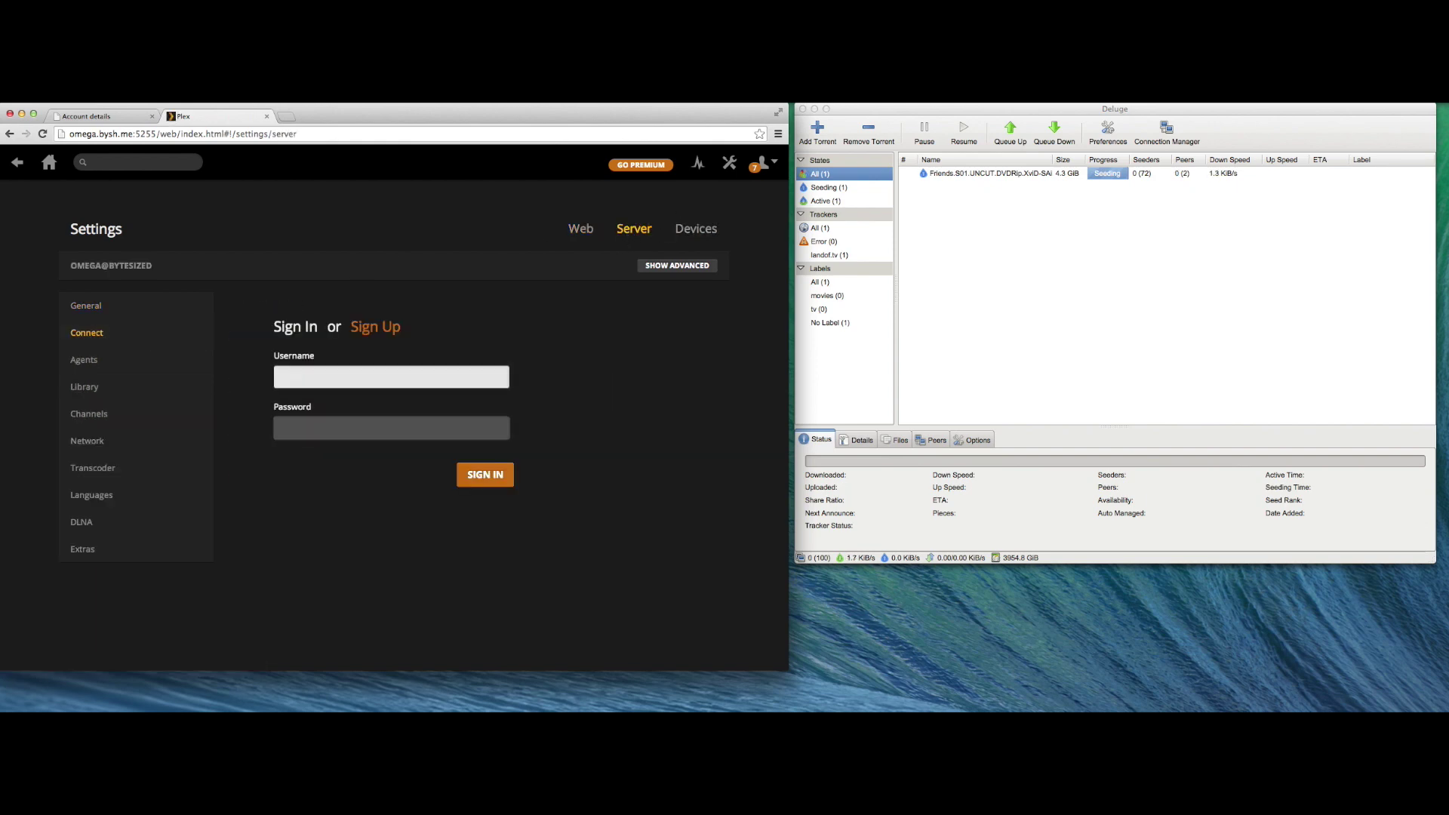
pyautogui.write('•••••••••••')
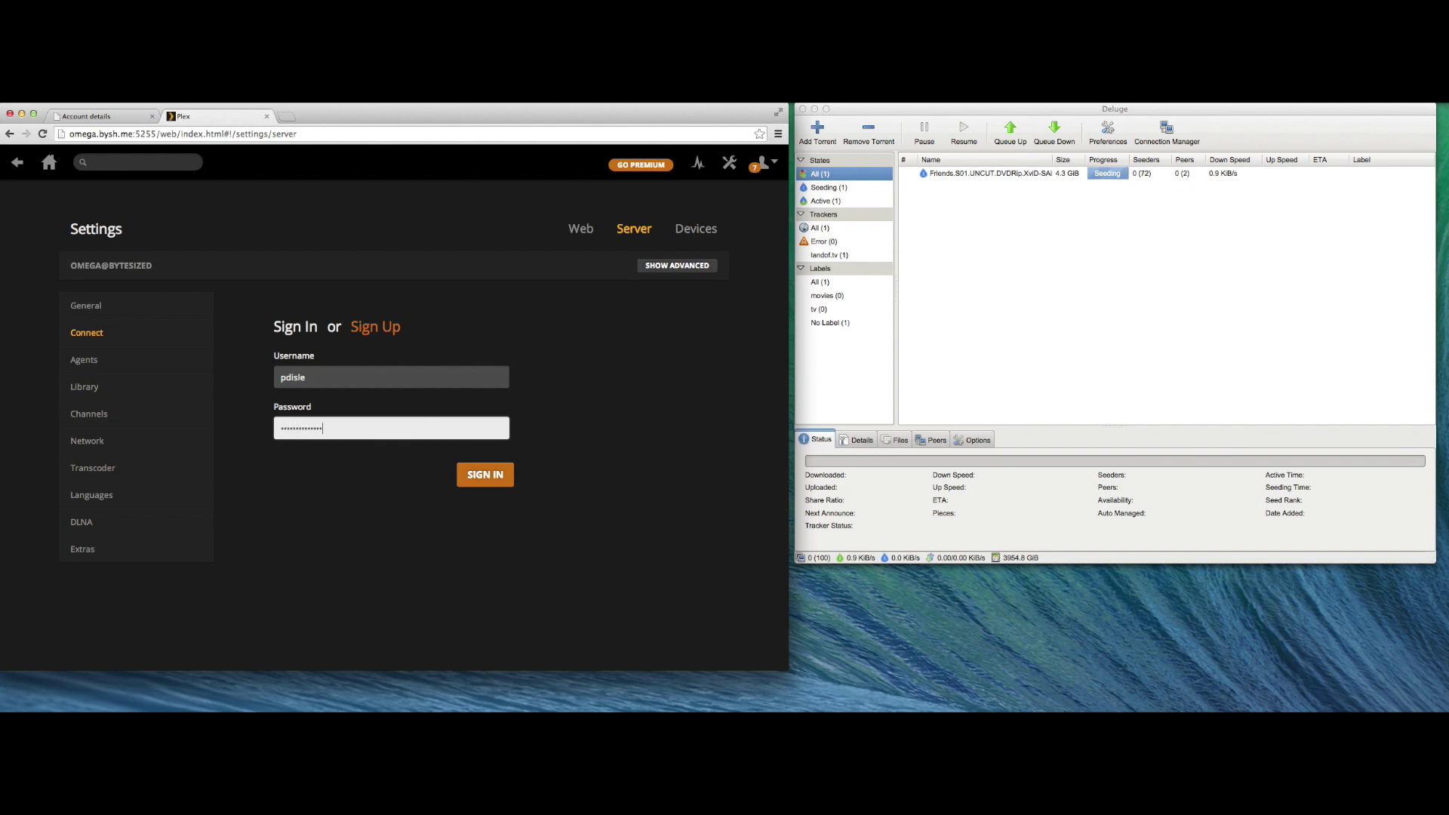
pyautogui.click(493, 484)
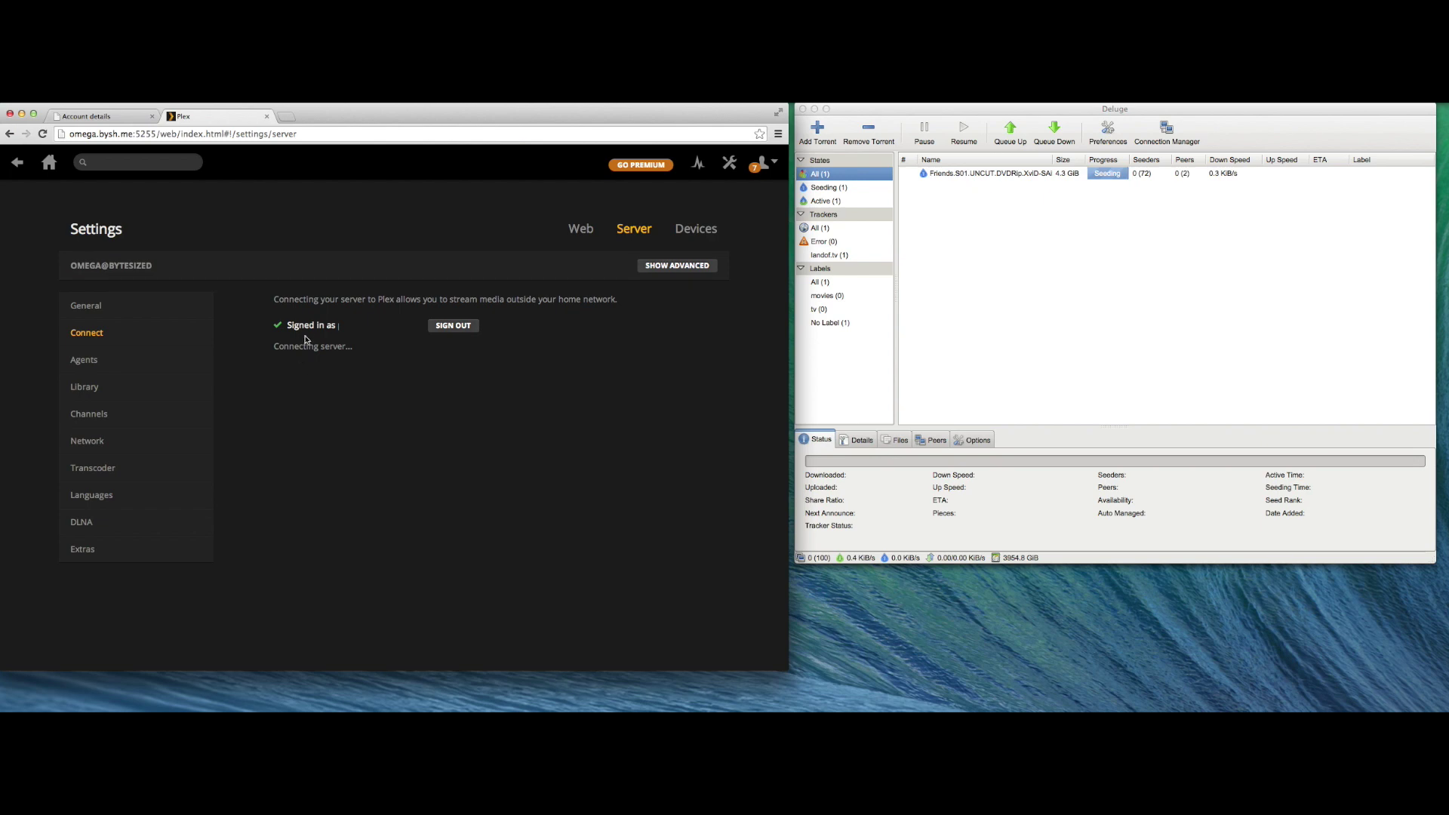
pyautogui.click(49, 163)
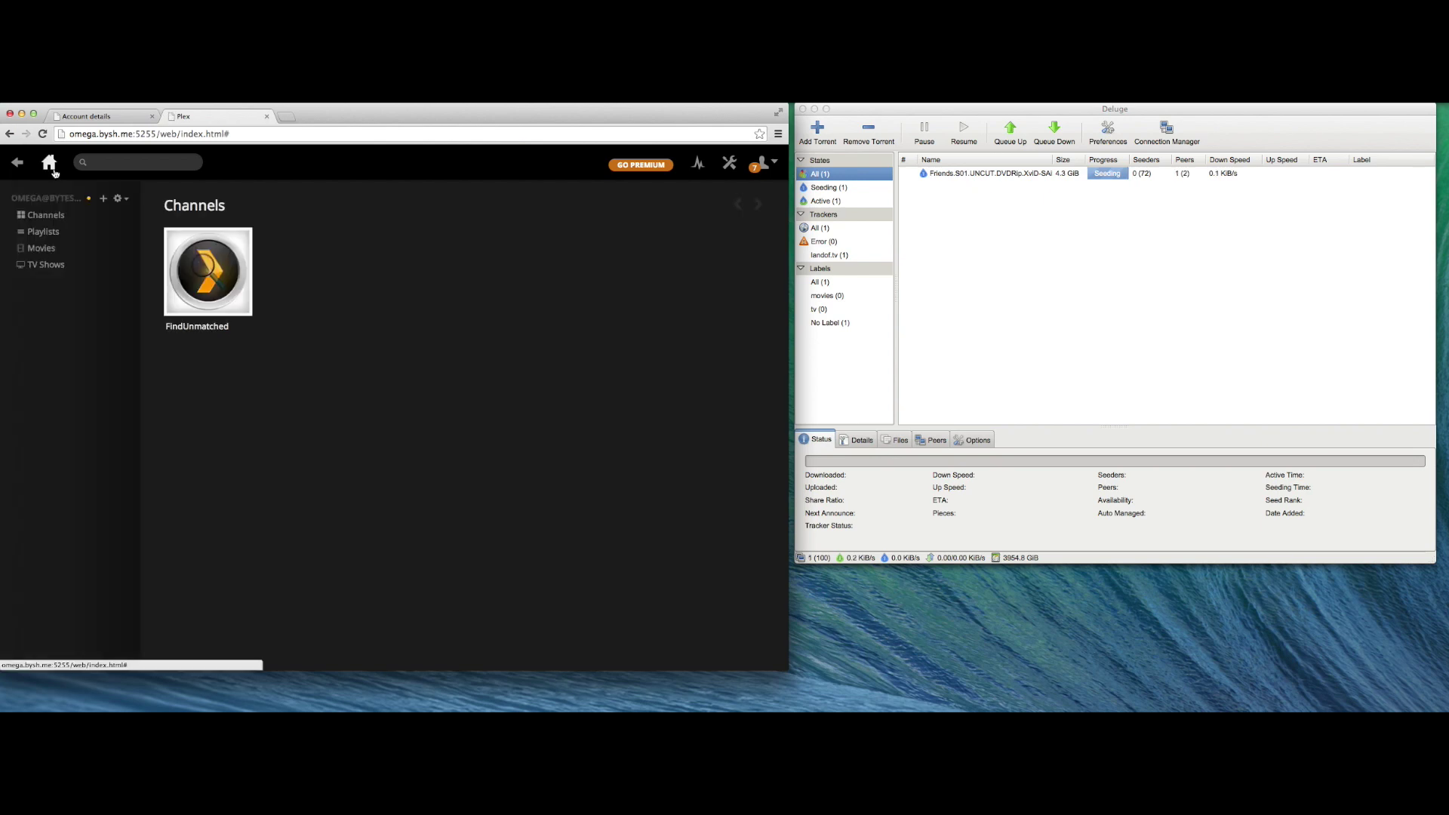
pyautogui.click(78, 119)
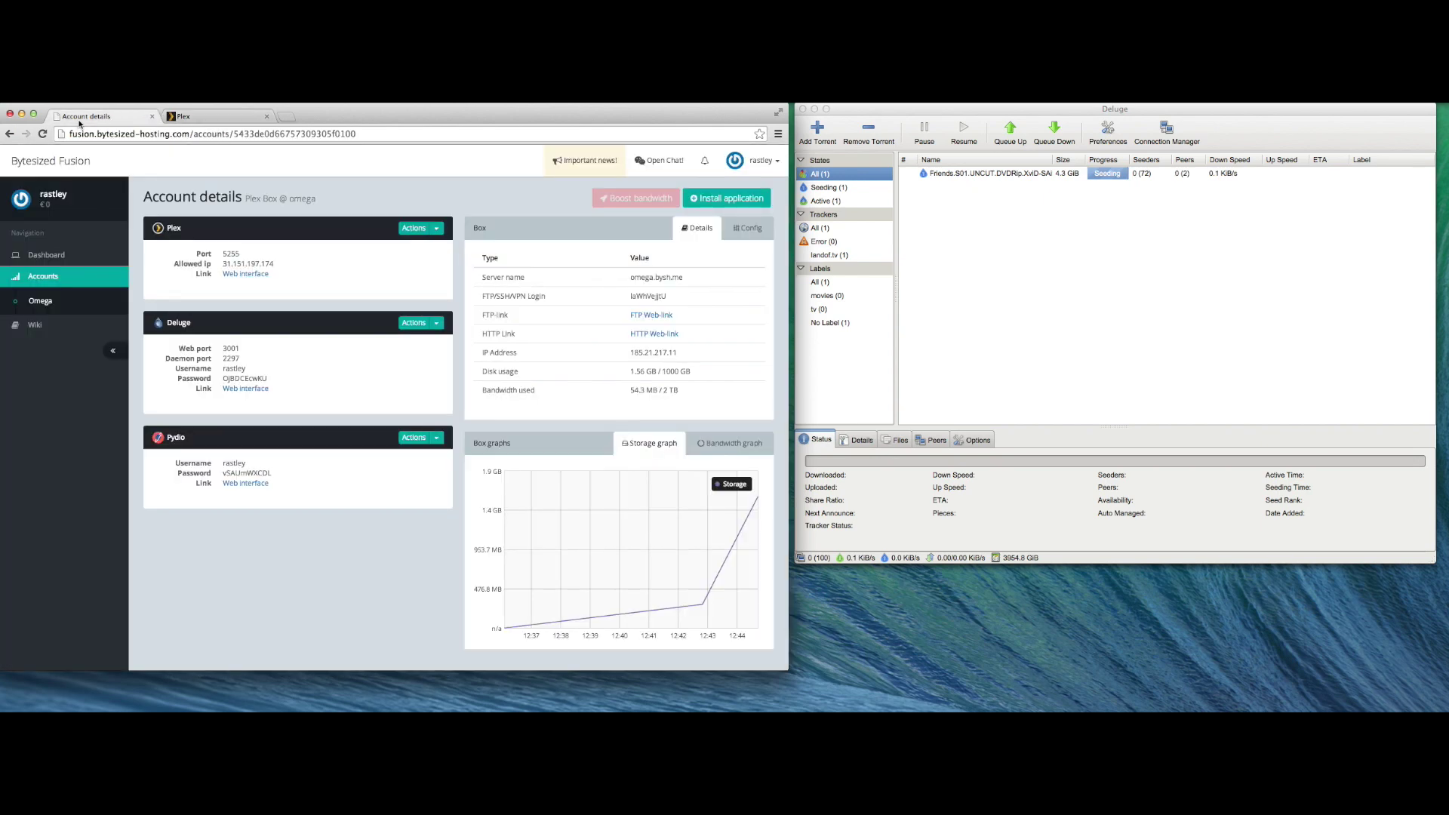
# - Return to Plex and open Friends Season 1 from the Recently Added row
pyautogui.click(202, 118)
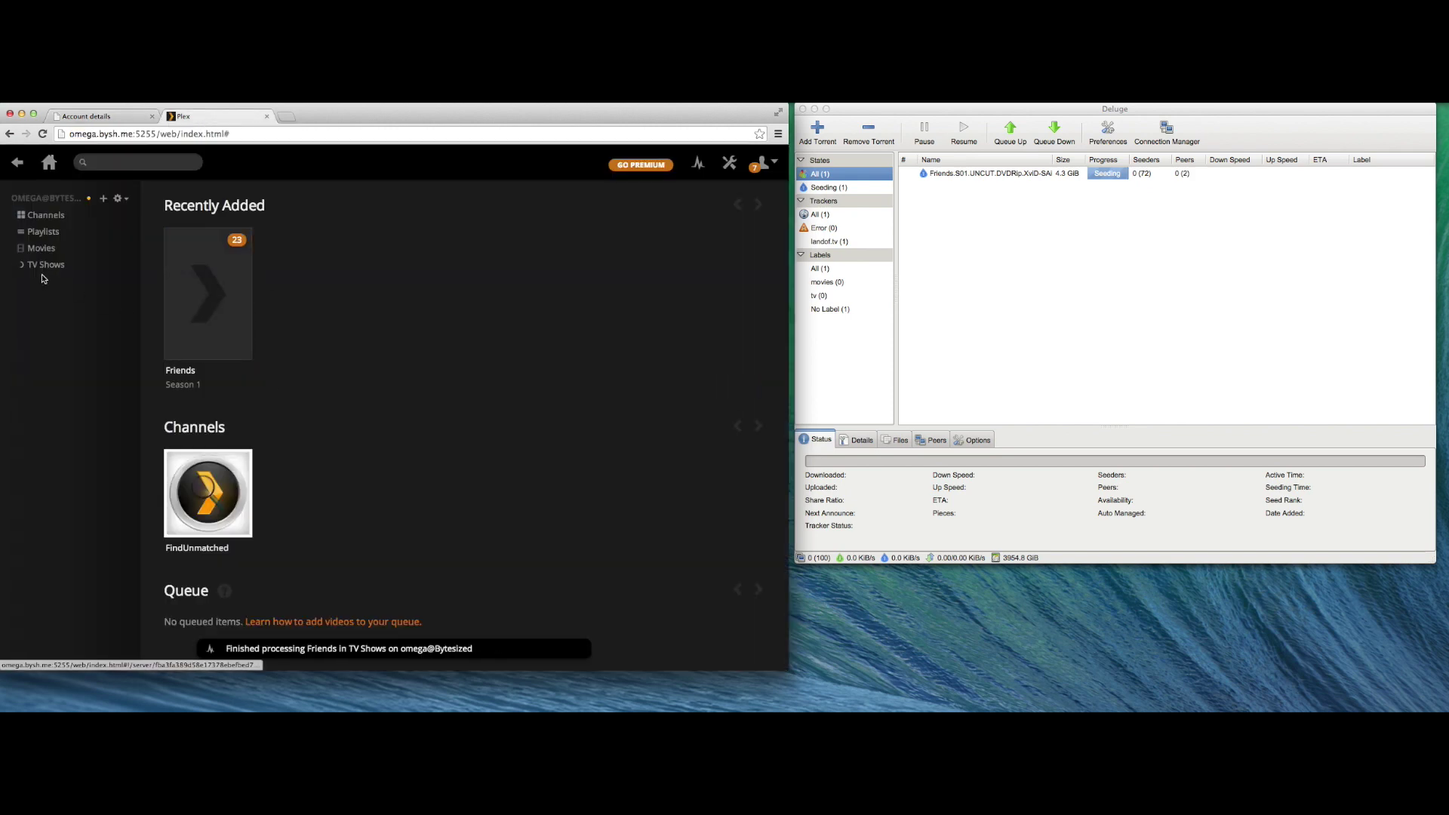
pyautogui.click(188, 282)
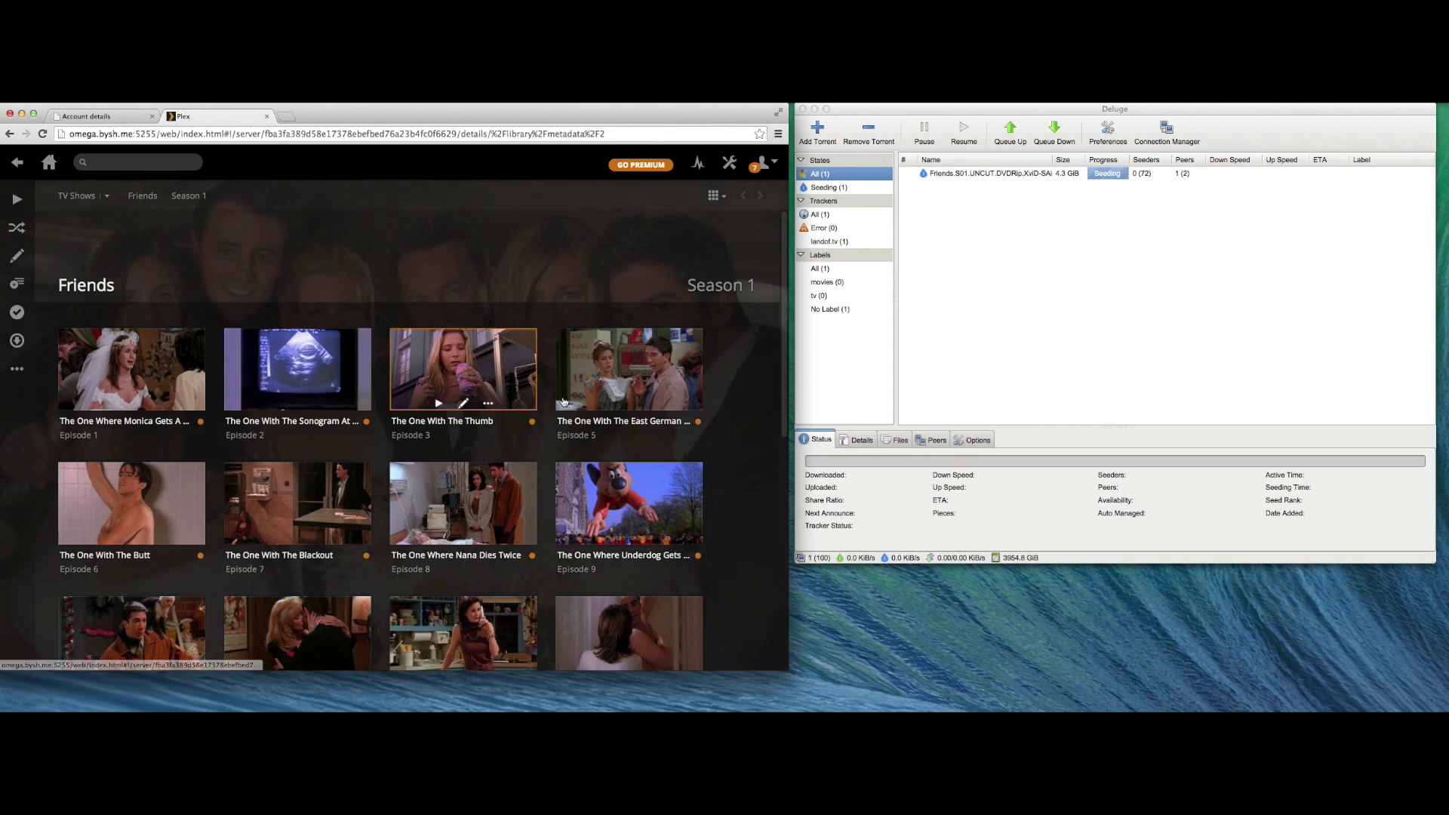
# - Open Friends episode 5, set subtitles to English (SRT), and start playback
pyautogui.click(589, 364)
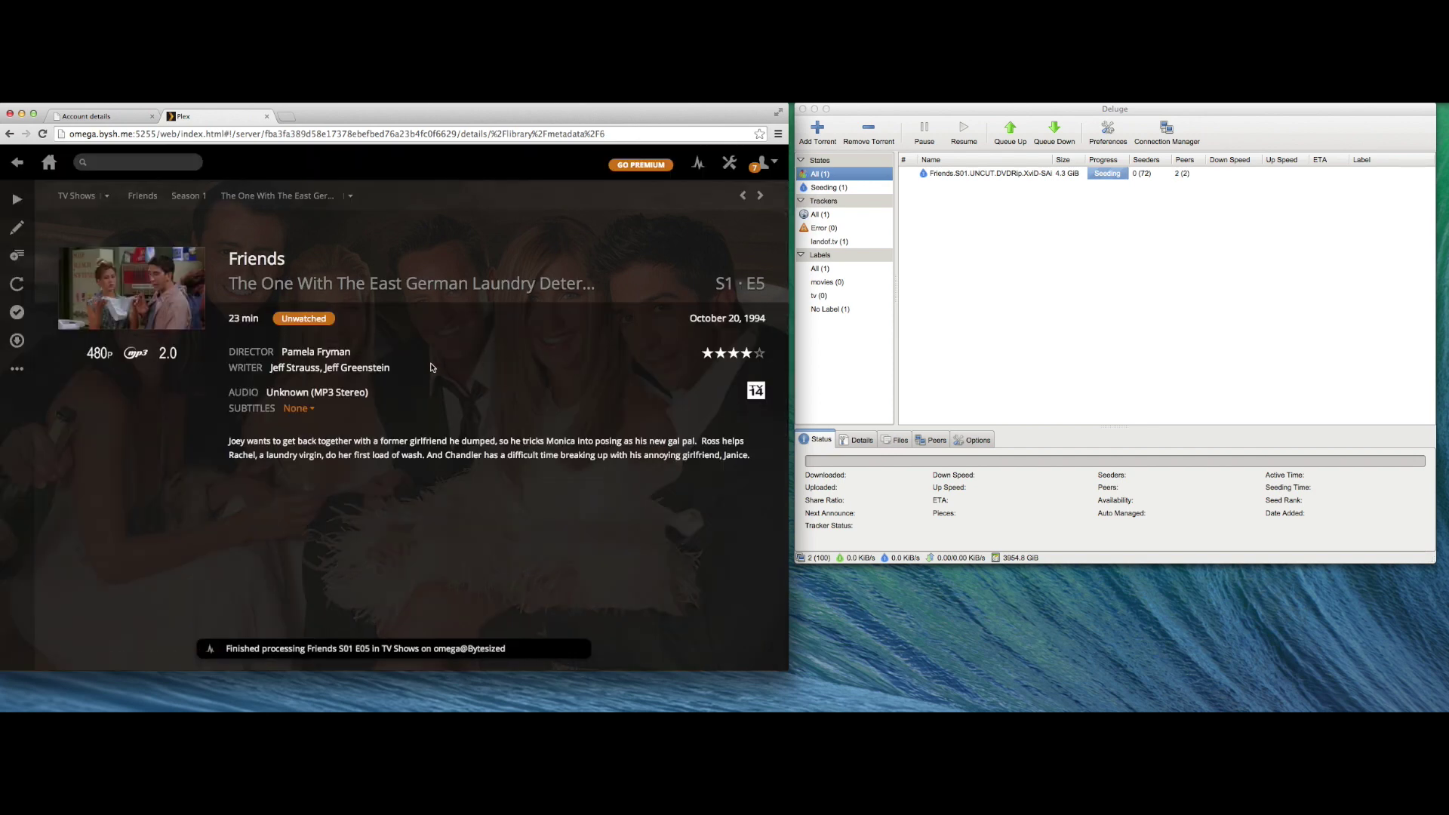
pyautogui.click(299, 407)
pyautogui.click(311, 445)
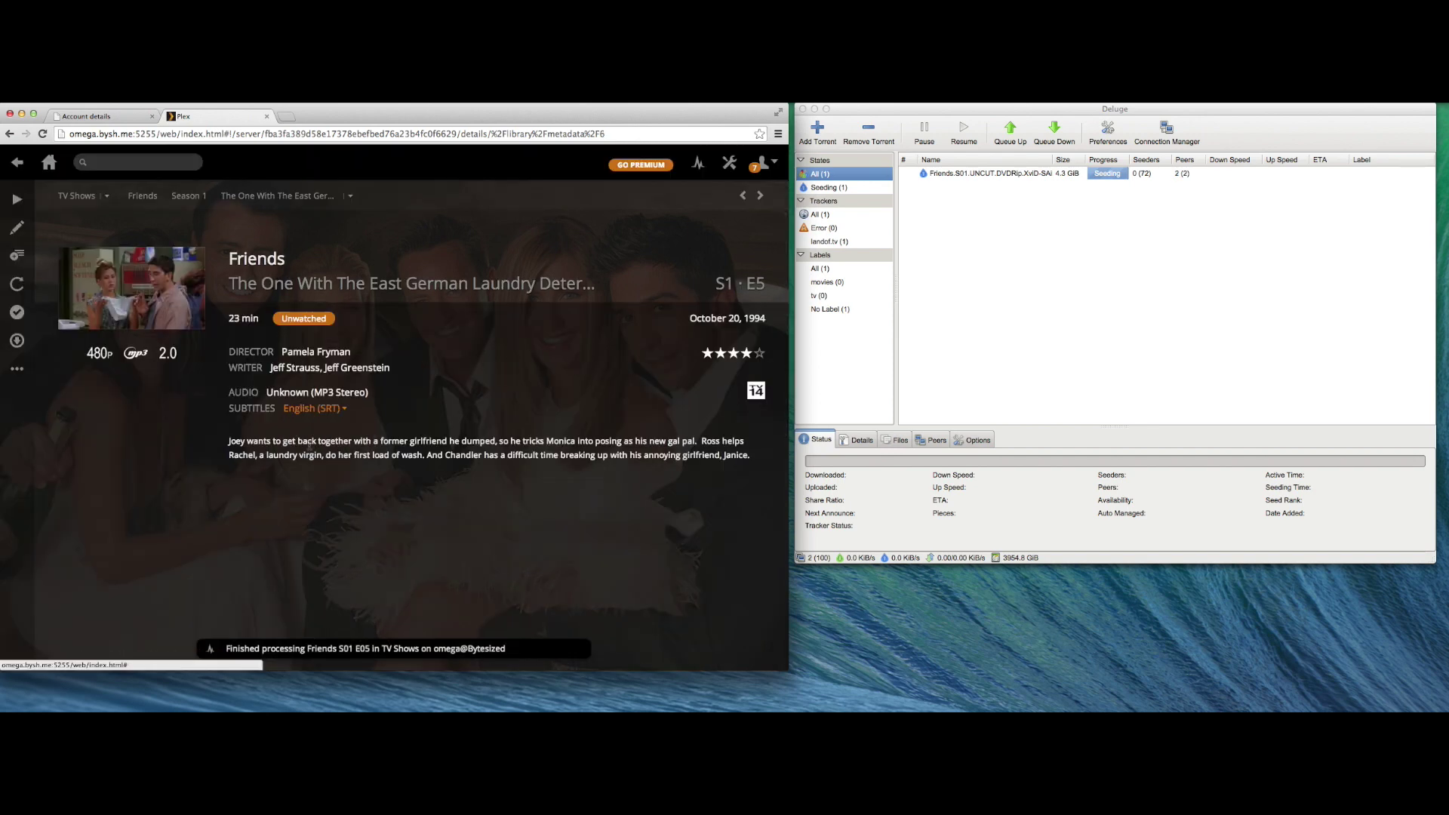
pyautogui.click(18, 202)
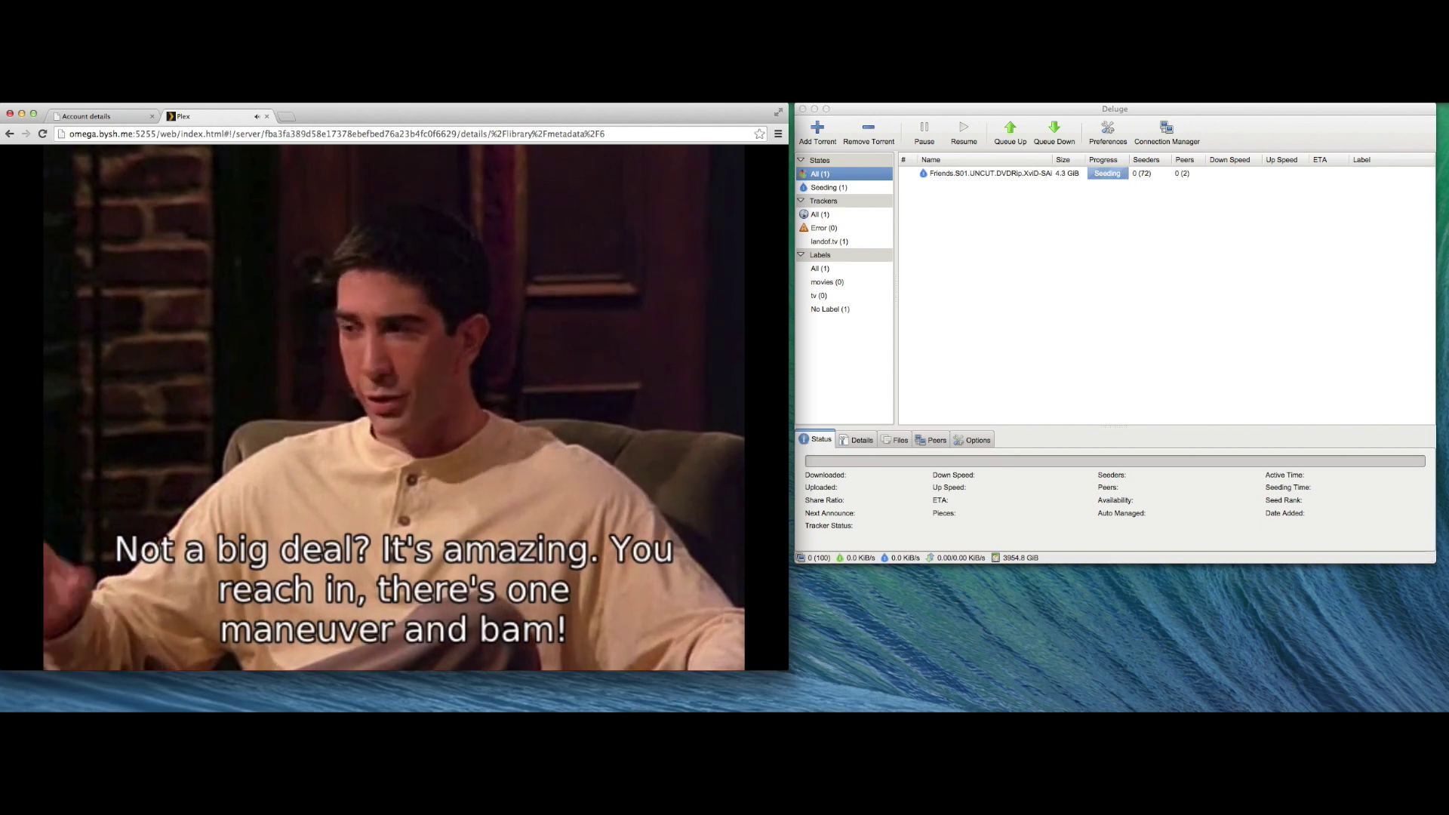
# - Check the streaming quality options, stop playback, and navigate back to the Plex home screen
pyautogui.moveTo(496, 329)
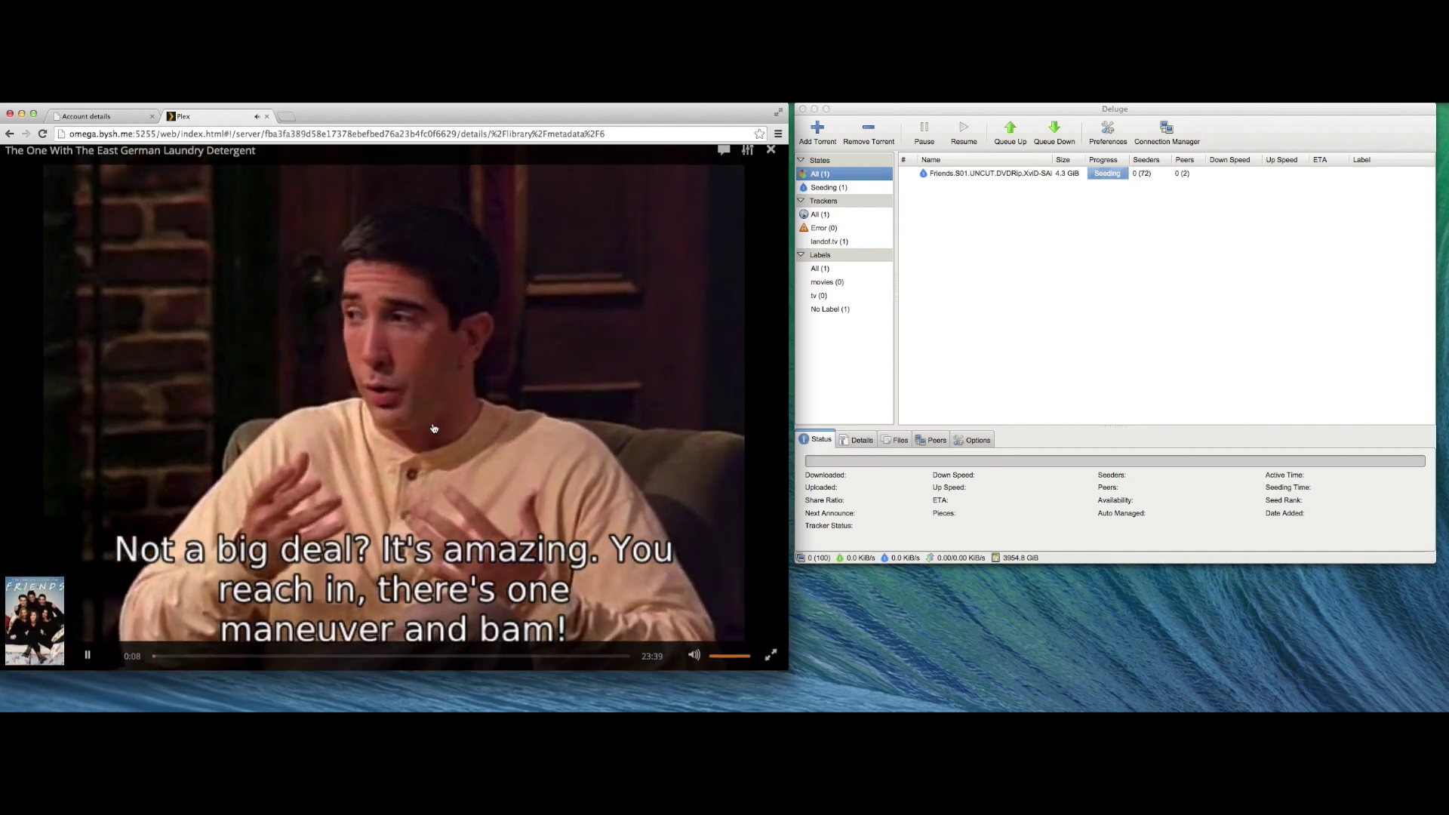
pyautogui.click(745, 162)
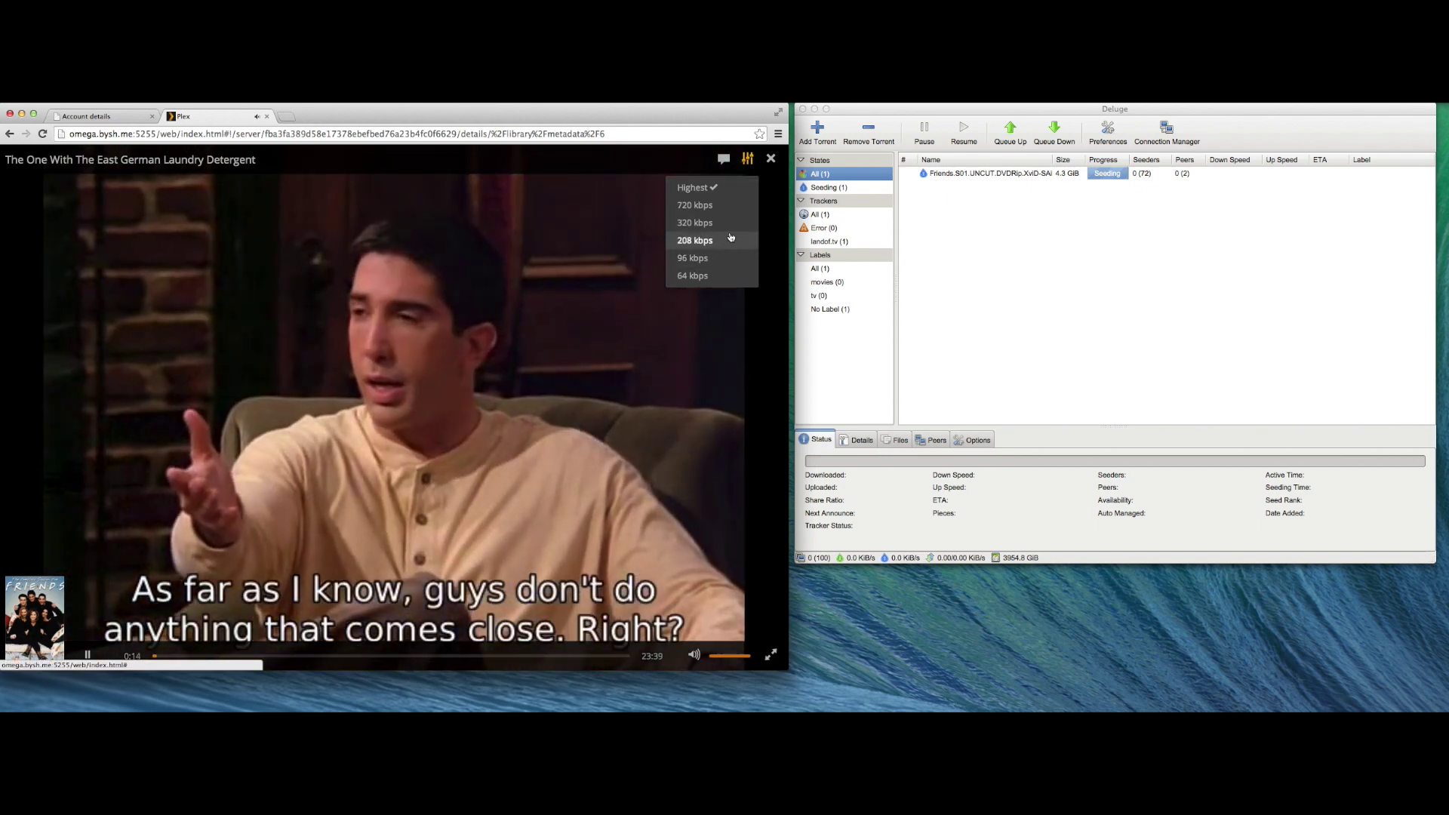
pyautogui.click(771, 160)
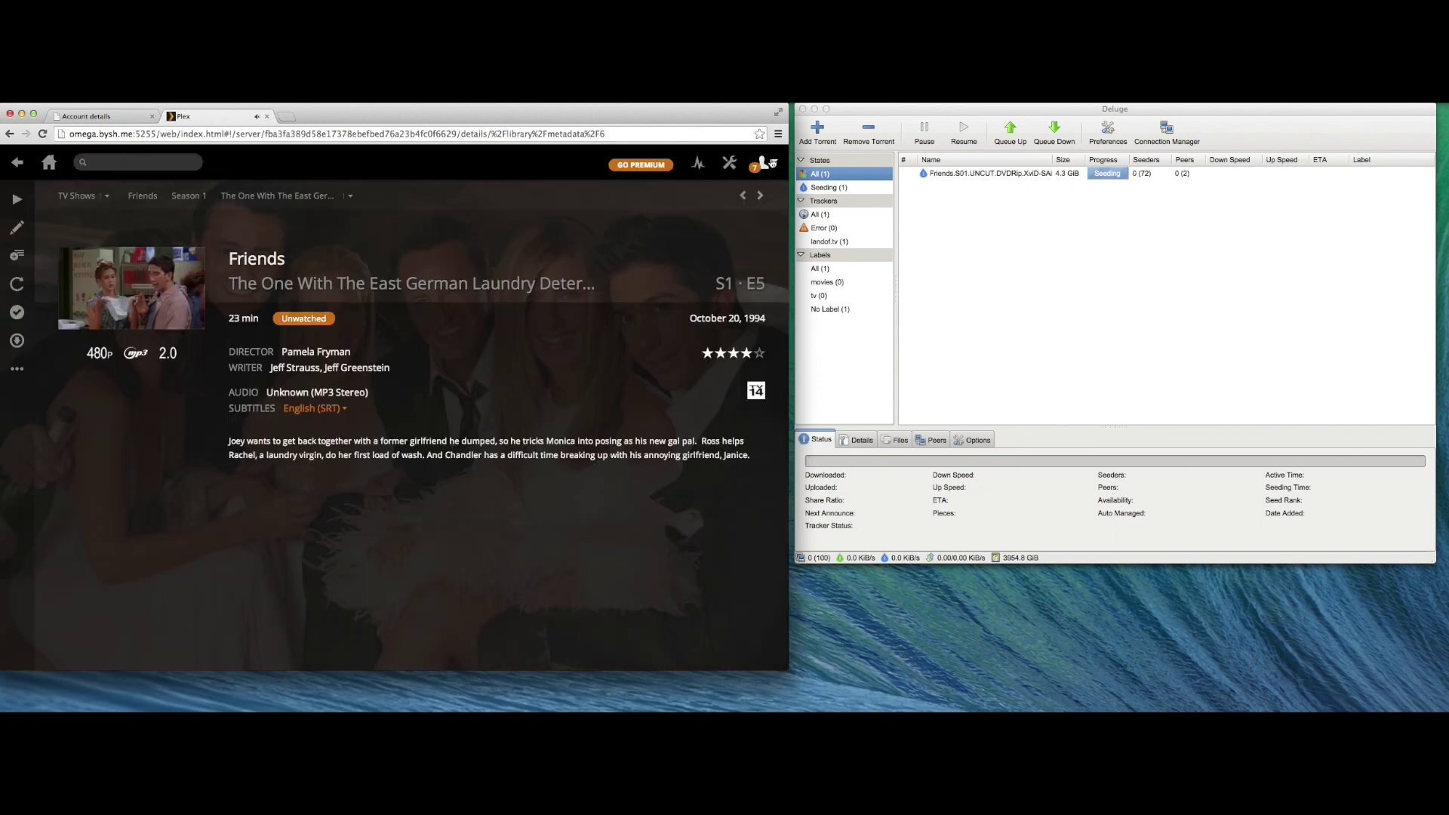
pyautogui.click(189, 197)
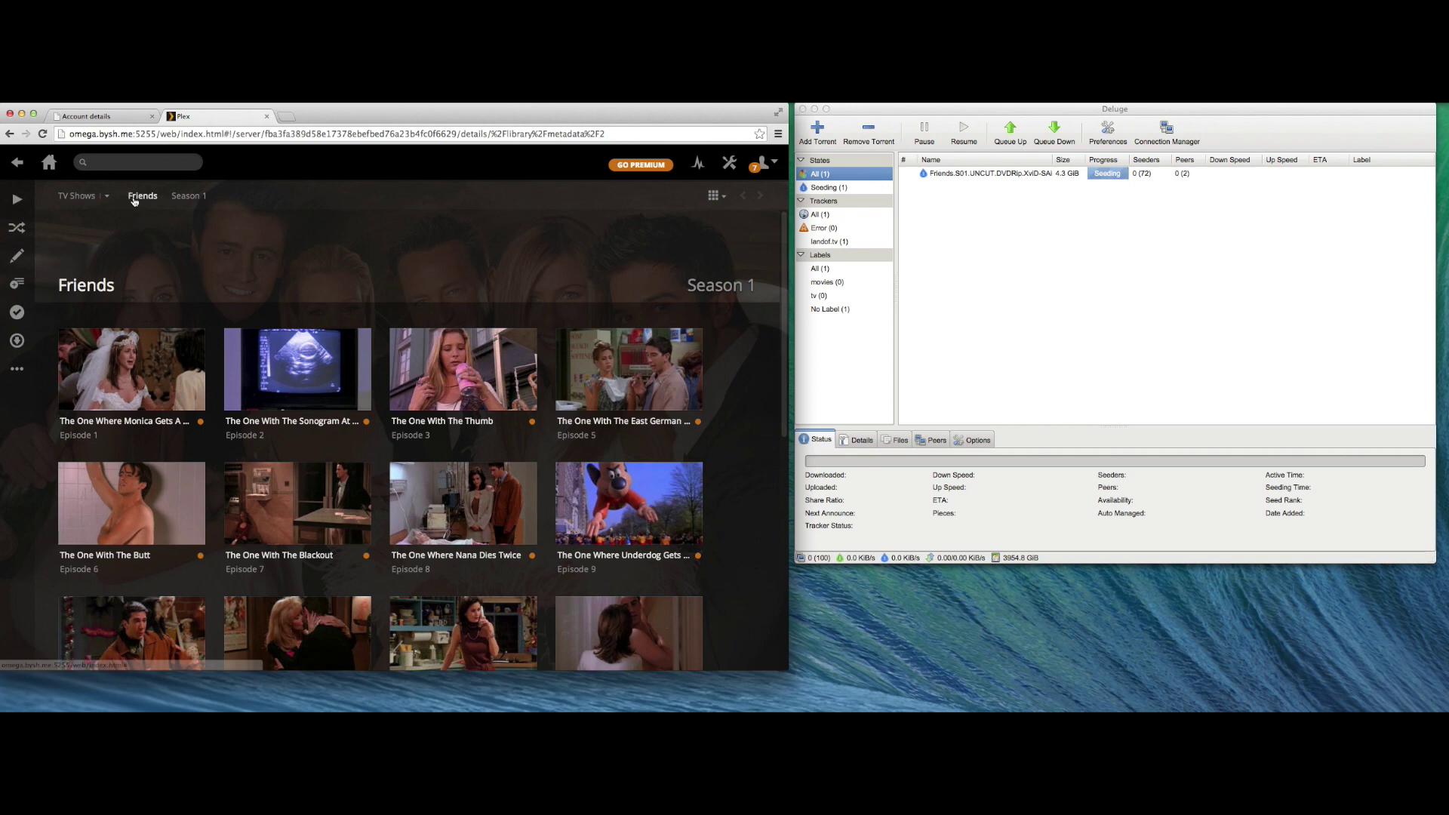
pyautogui.click(142, 196)
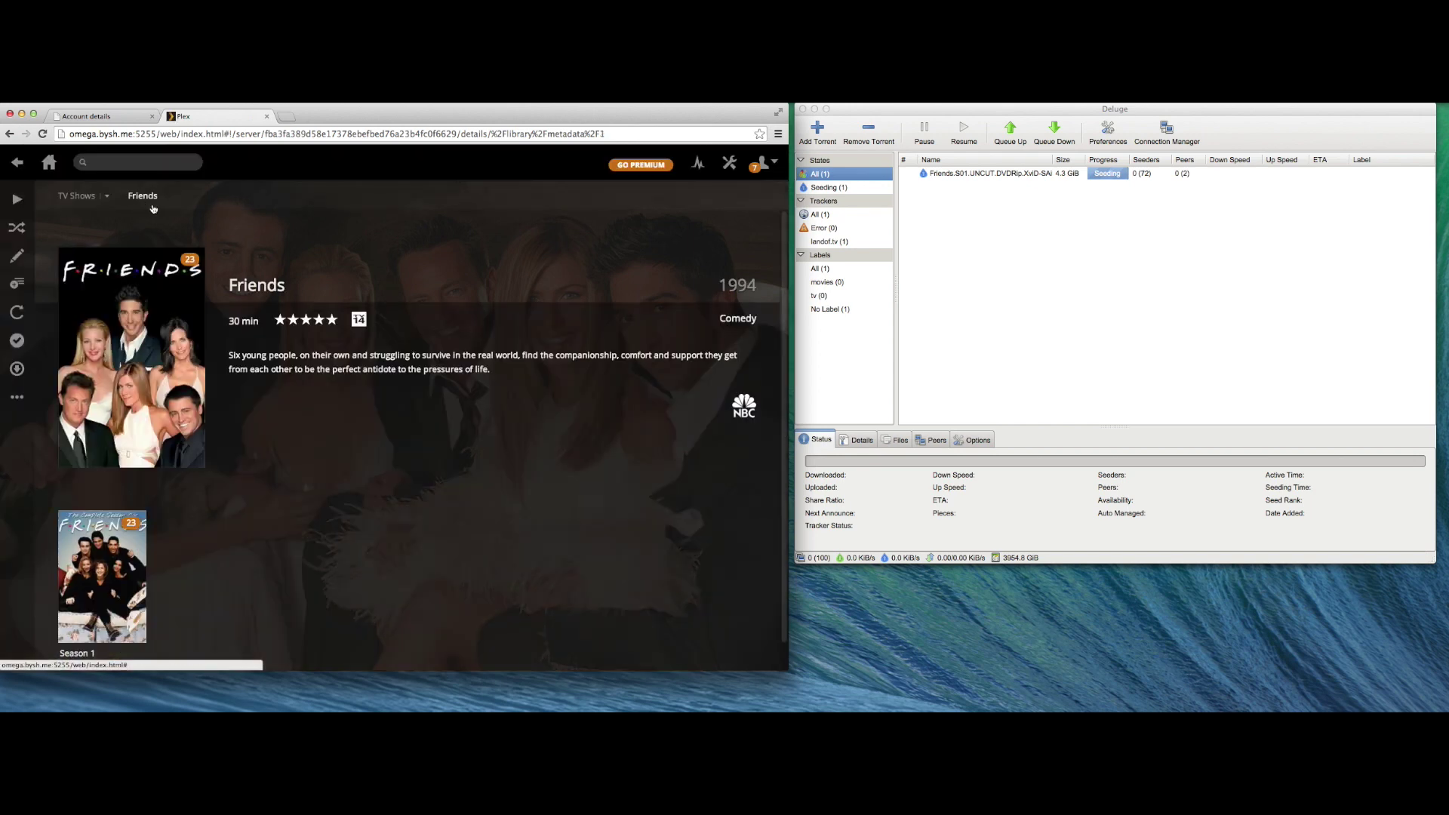
pyautogui.click(49, 163)
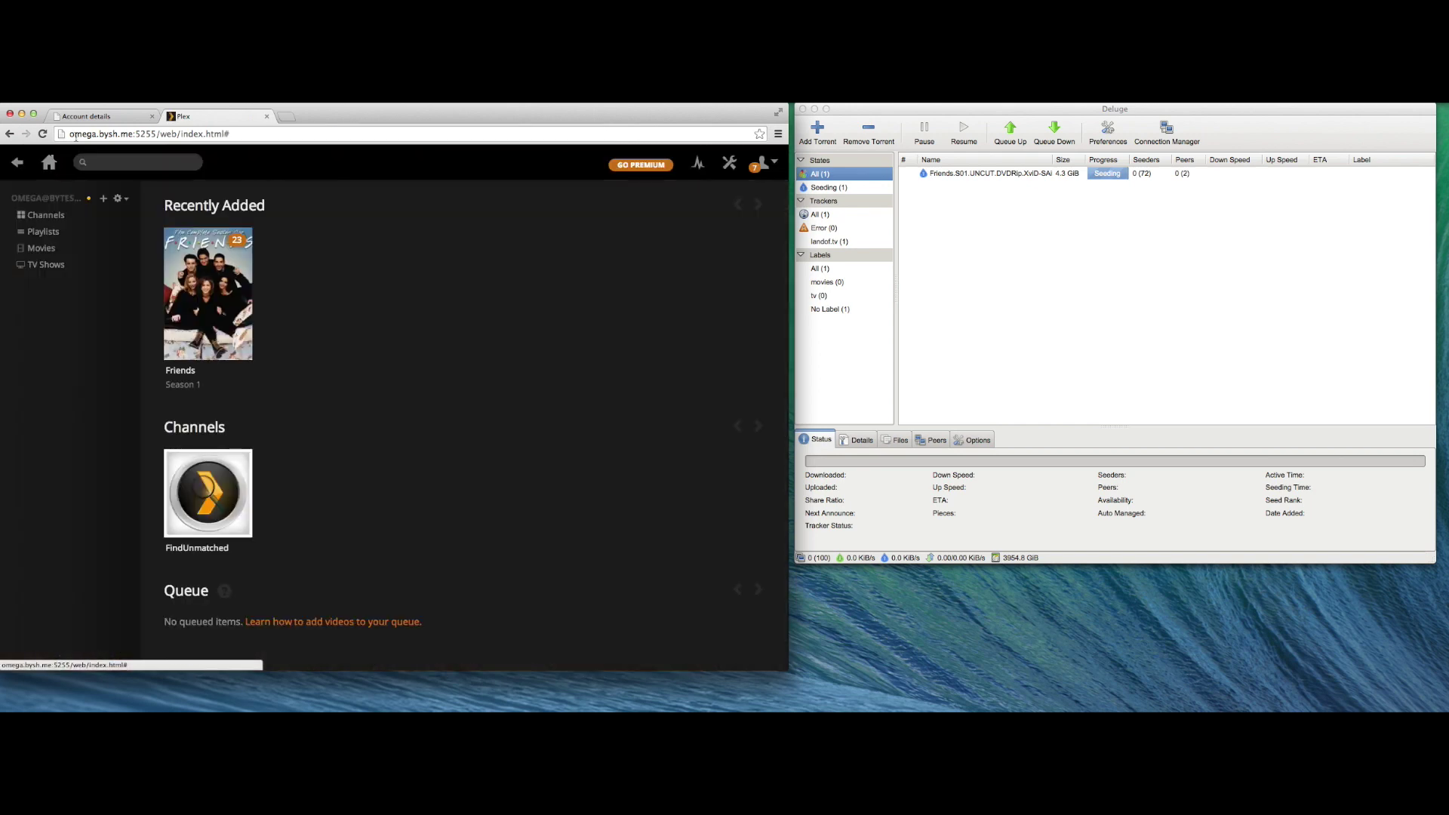
# - Generate and download the FileZilla config ByteSized_omega.xml from the box's Config tab
pyautogui.click(80, 117)
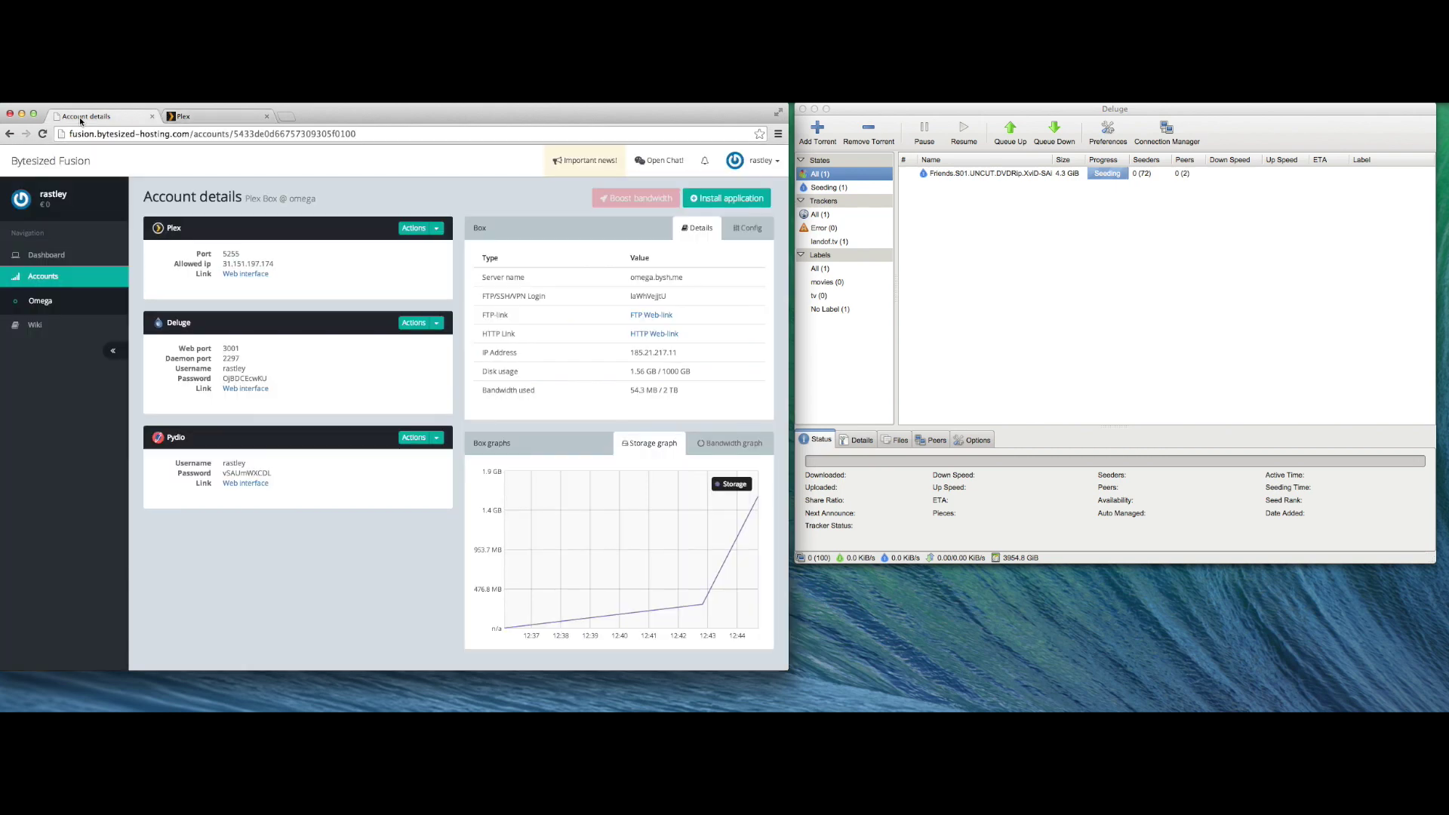
pyautogui.click(737, 231)
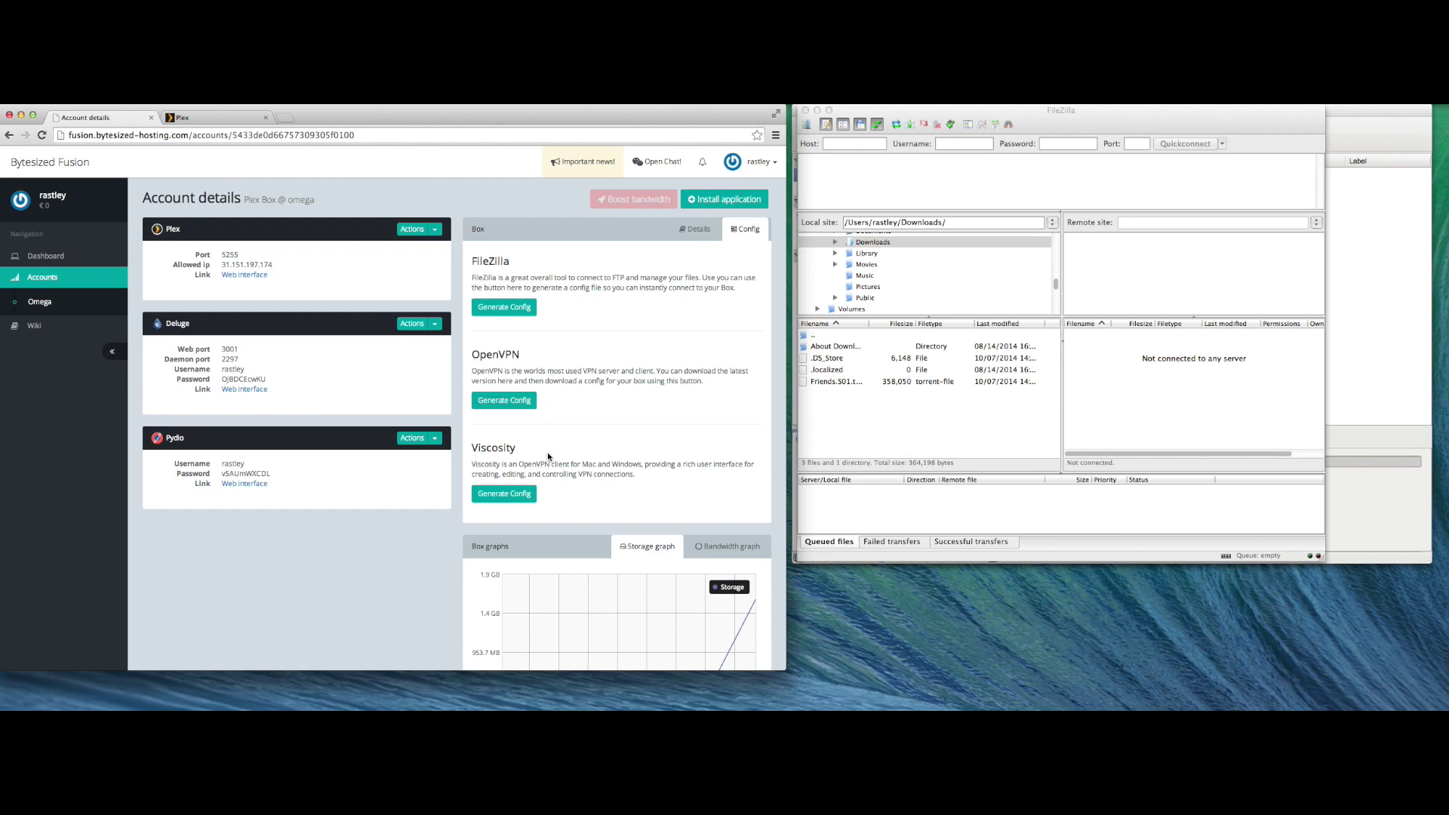
pyautogui.click(513, 311)
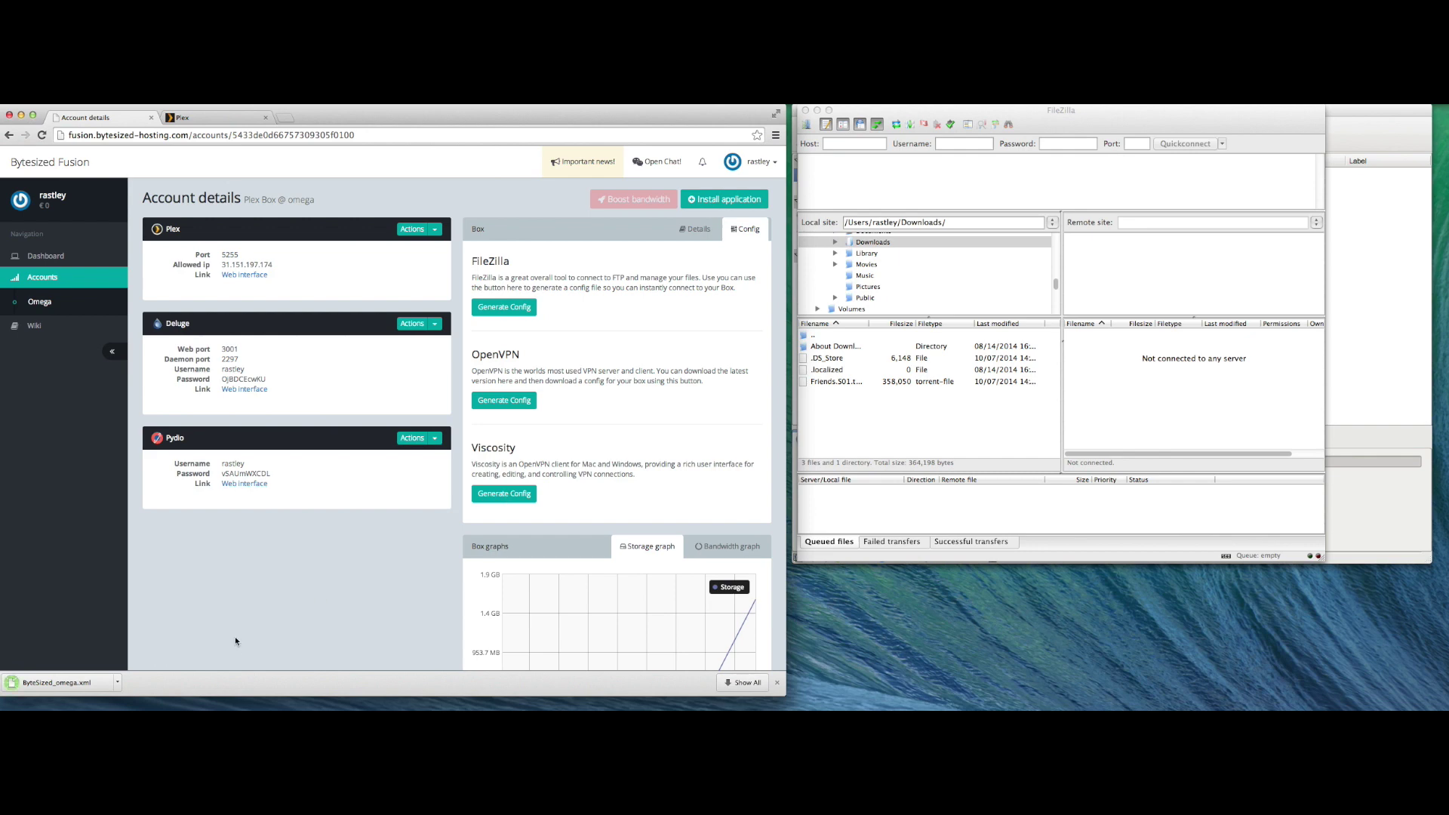
pyautogui.click(776, 682)
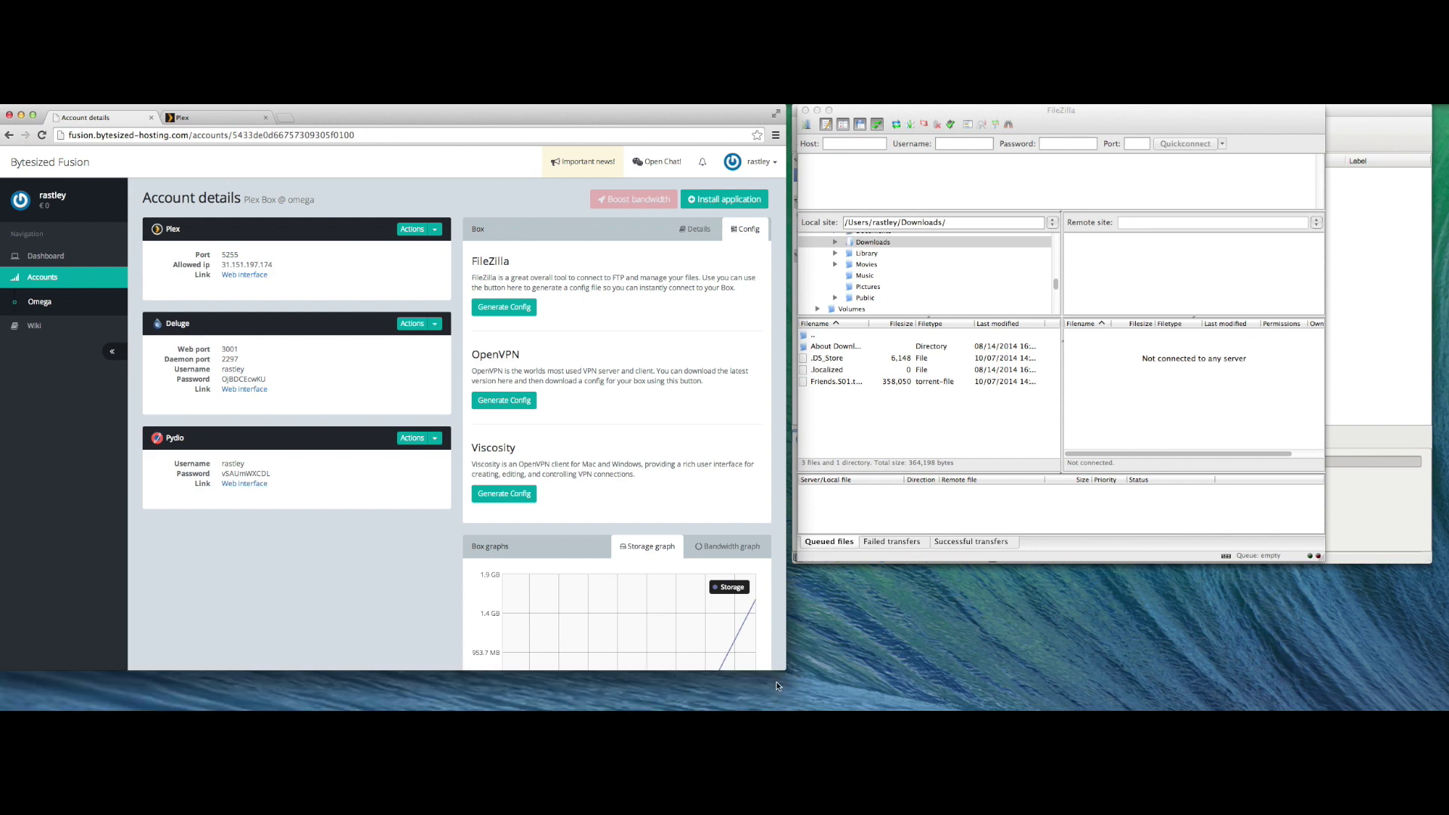
pyautogui.click(891, 446)
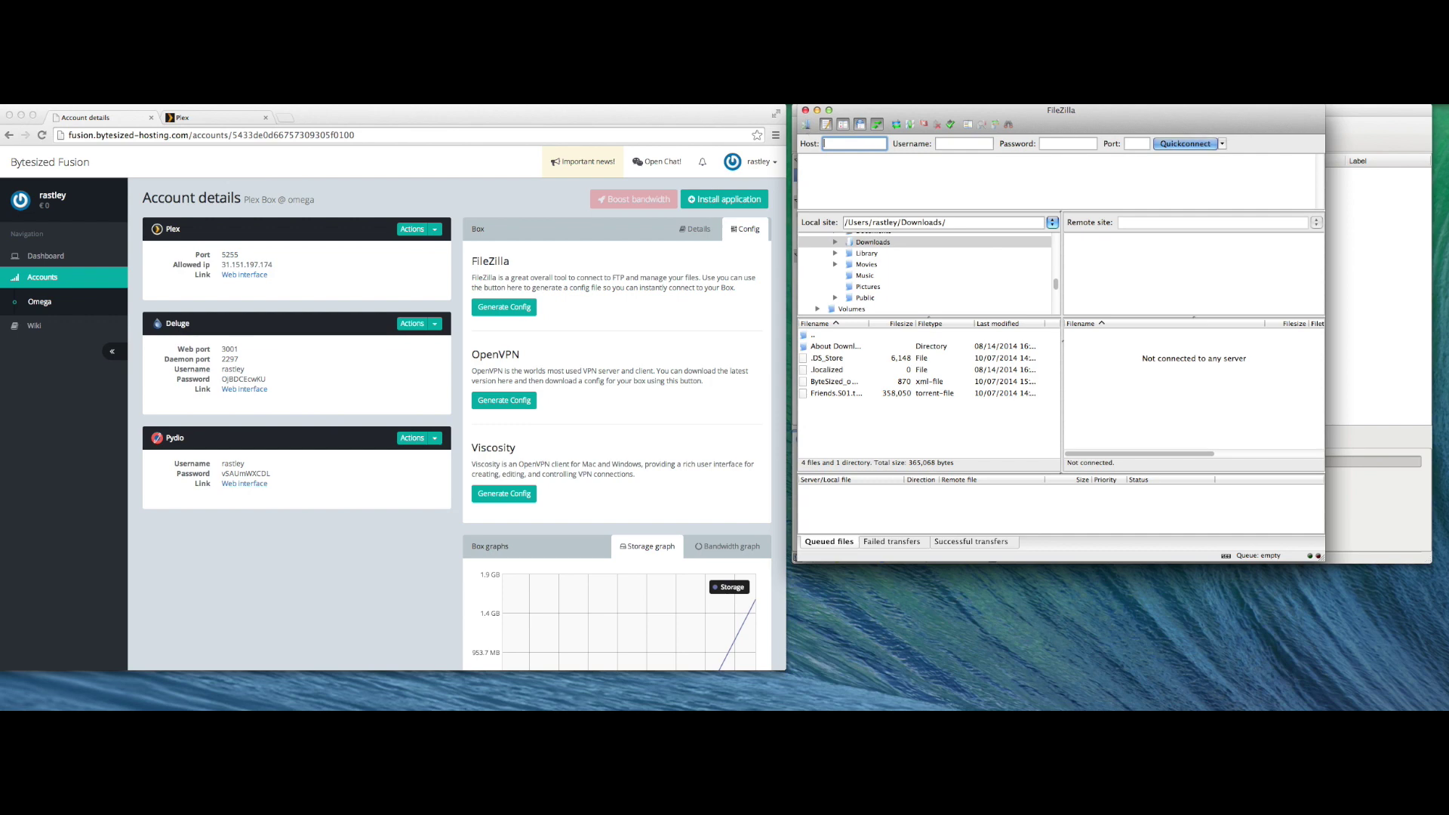
# - Import the ByteSized_omega.xml site settings into FileZilla's Site Manager
pyautogui.click(82, 96)
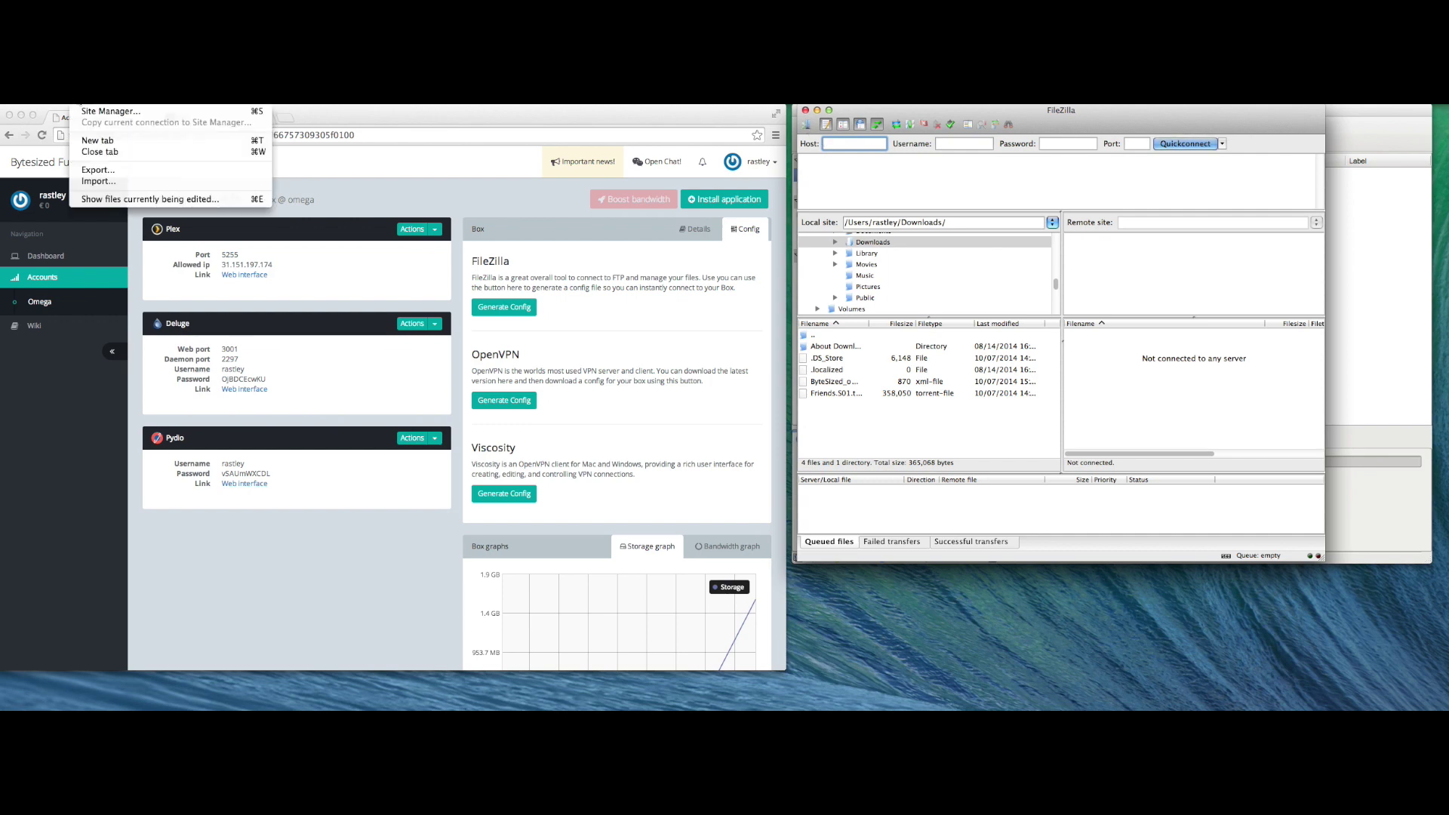
pyautogui.click(108, 185)
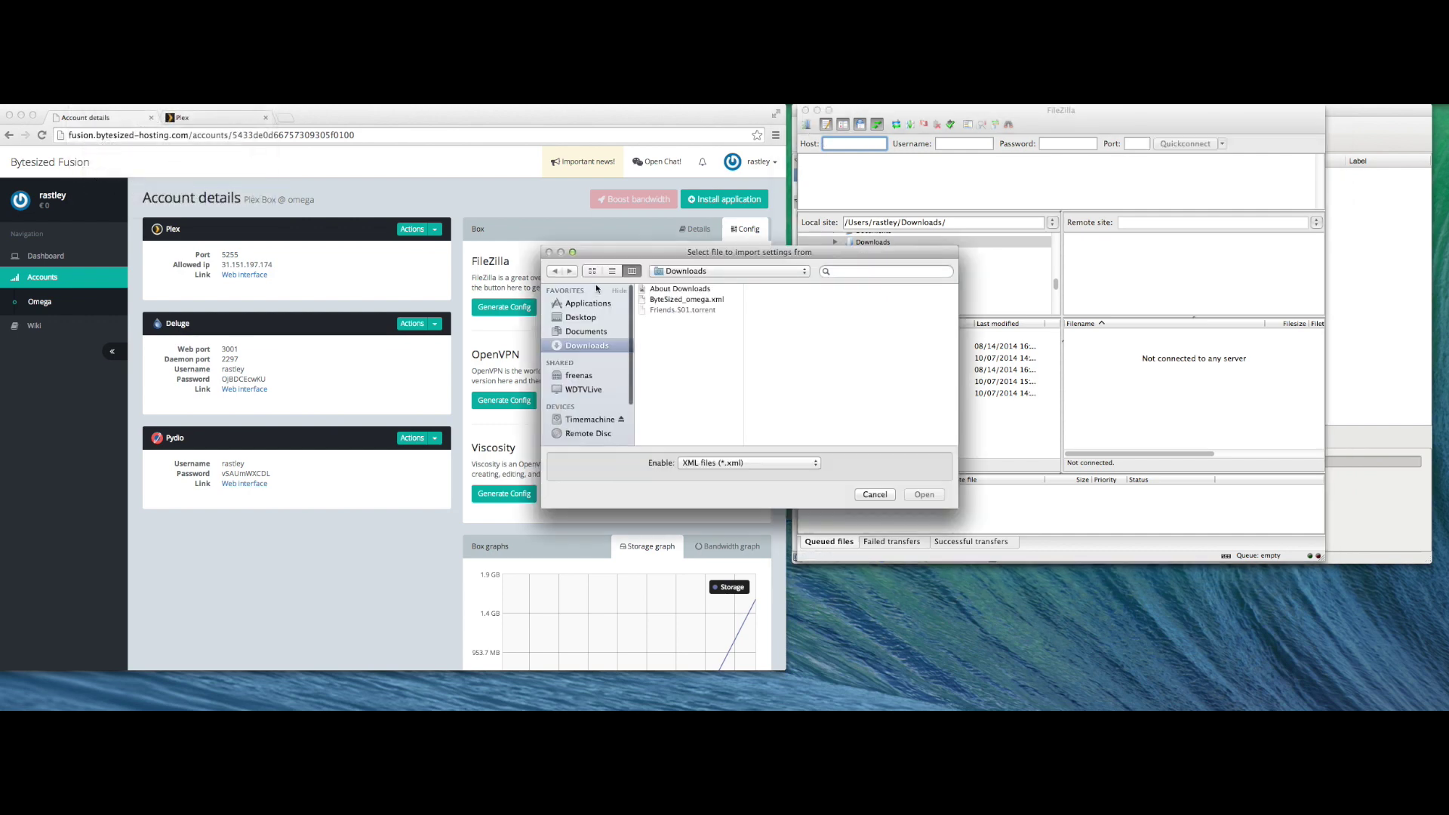
pyautogui.doubleClick(662, 300)
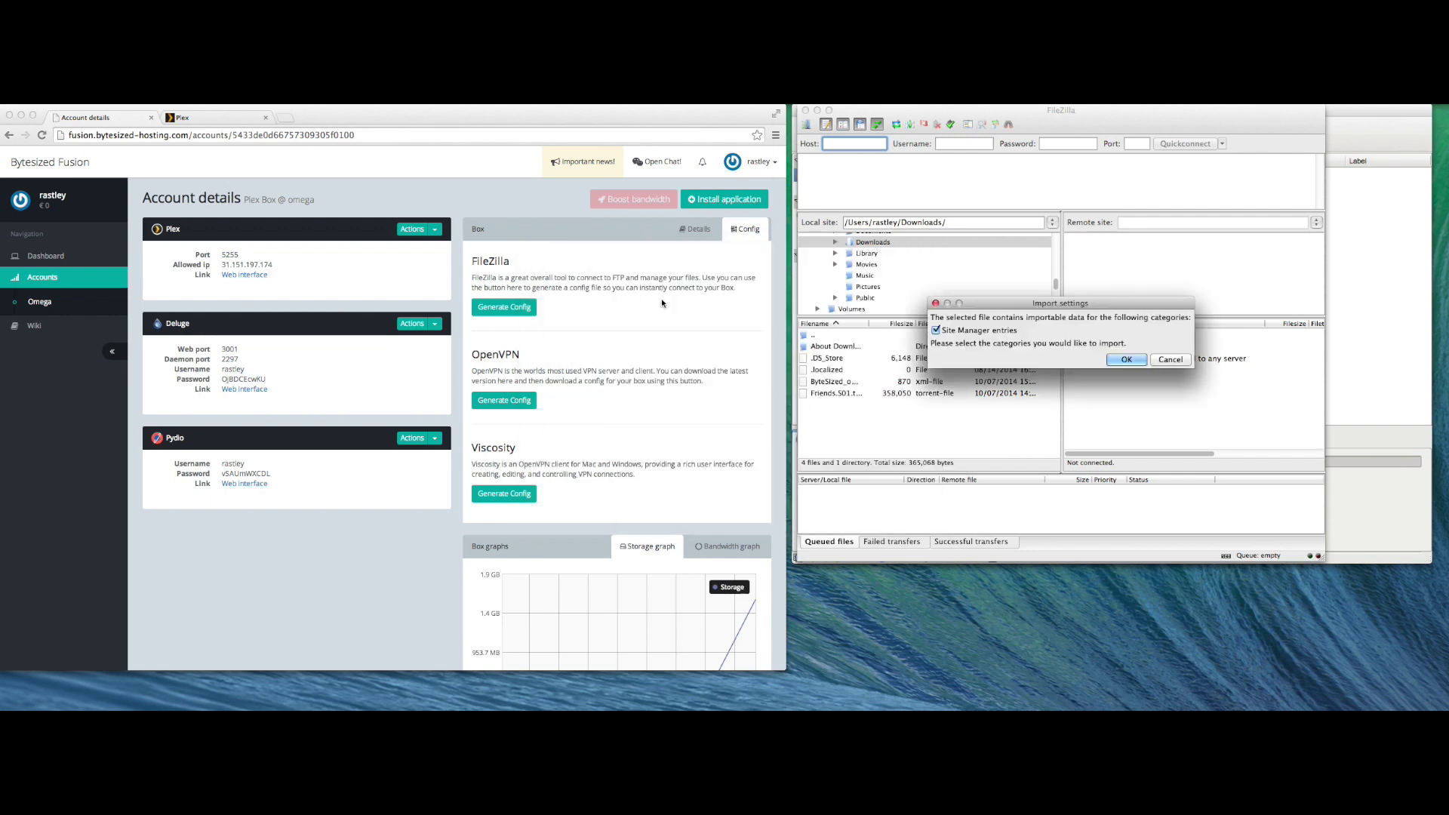
pyautogui.click(1122, 354)
pyautogui.click(853, 320)
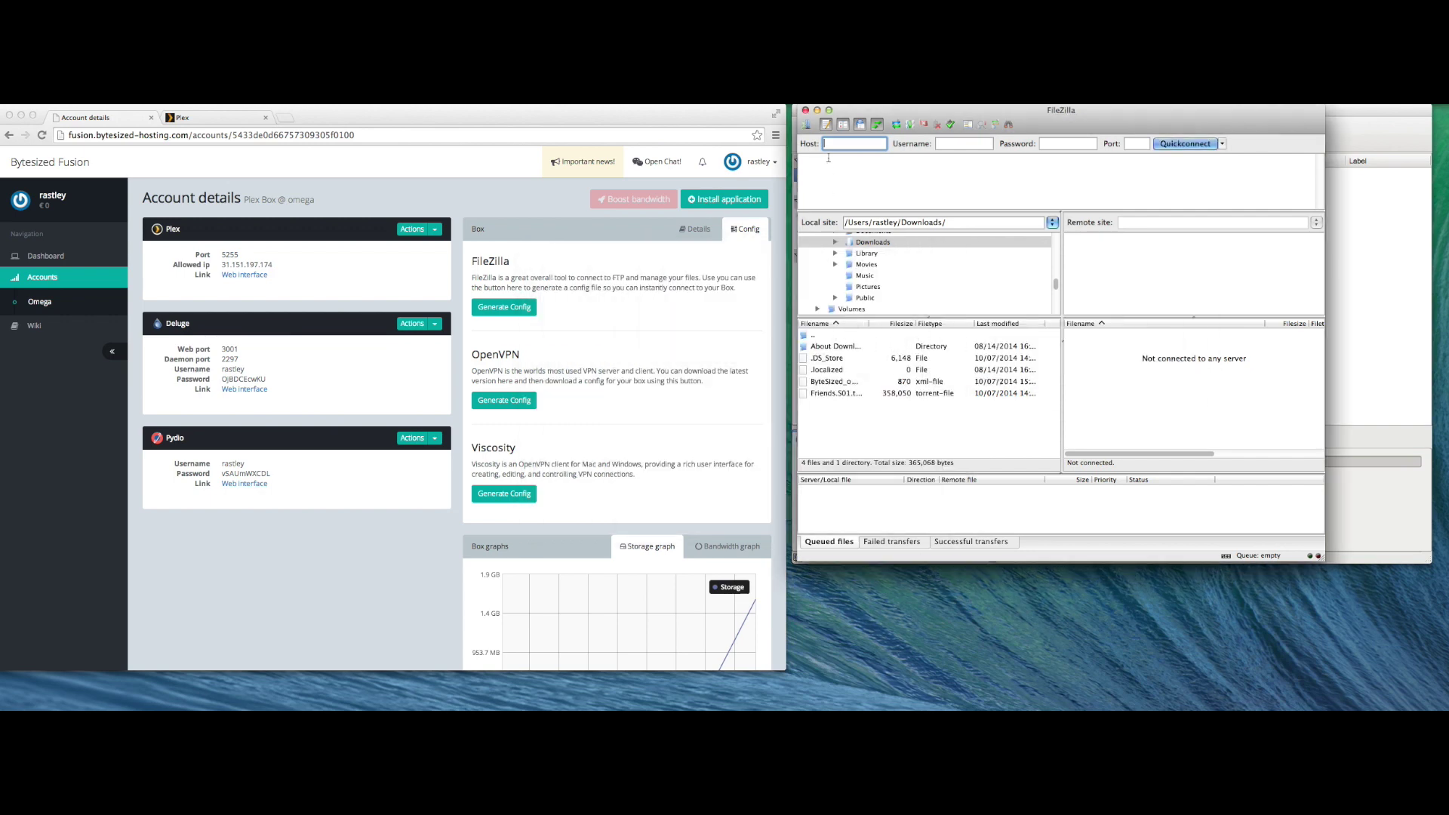
# - Connect to the ByteSized - omega site and download the first Friends episode from /torrents/data
pyautogui.click(807, 125)
pyautogui.click(974, 255)
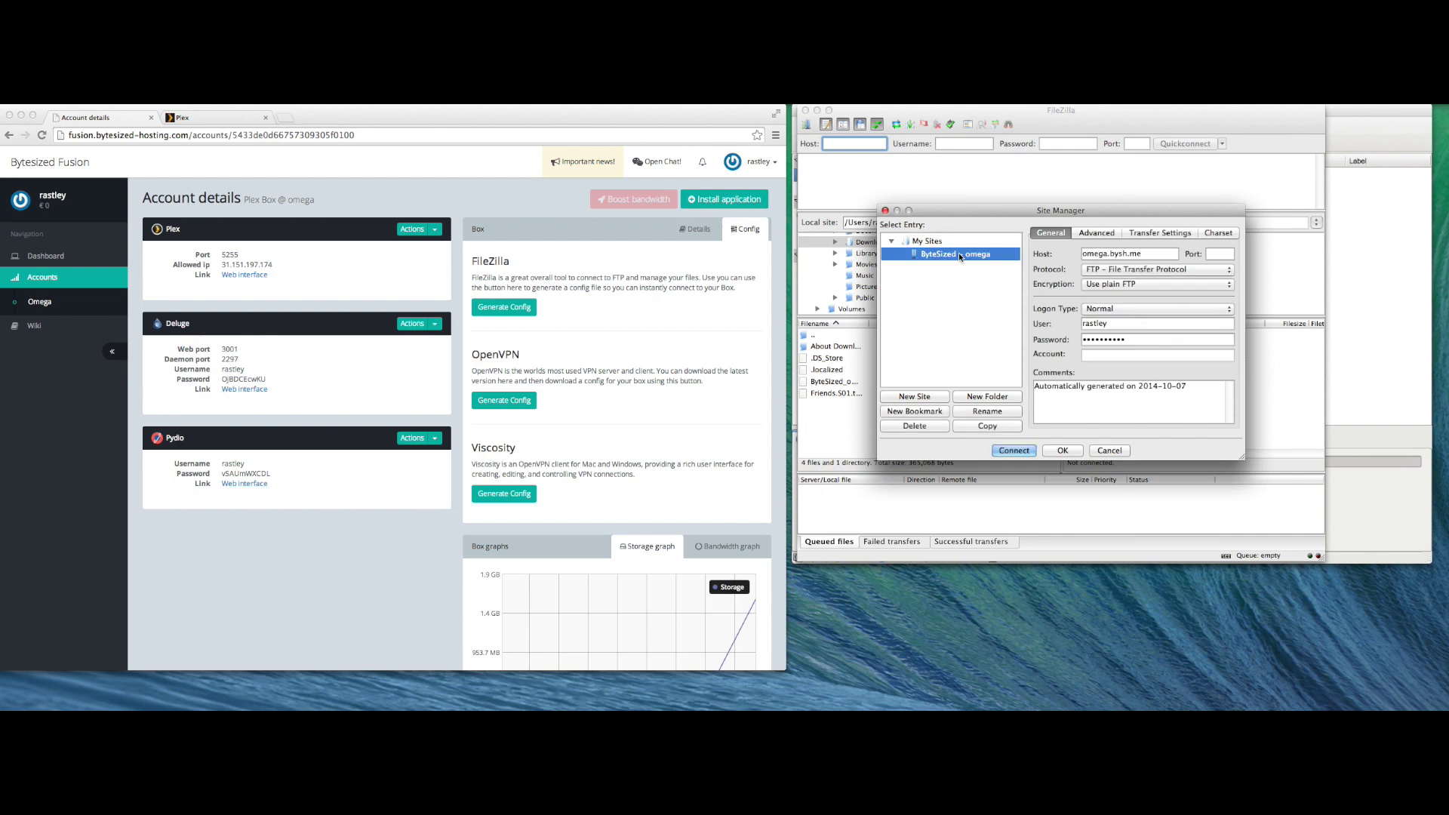
pyautogui.click(1019, 453)
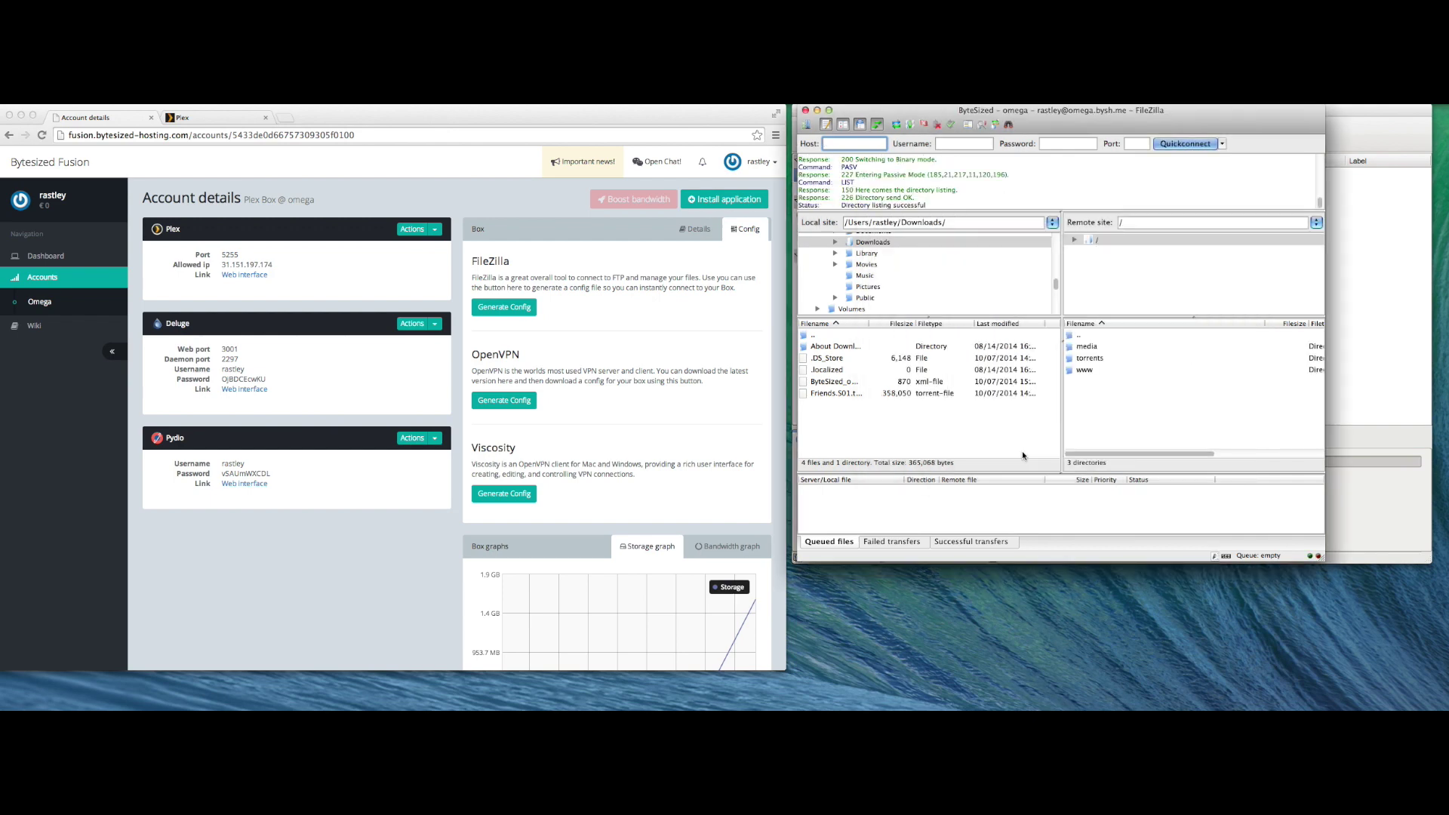
pyautogui.click(1092, 359)
pyautogui.doubleClick(1092, 359)
pyautogui.doubleClick(1092, 349)
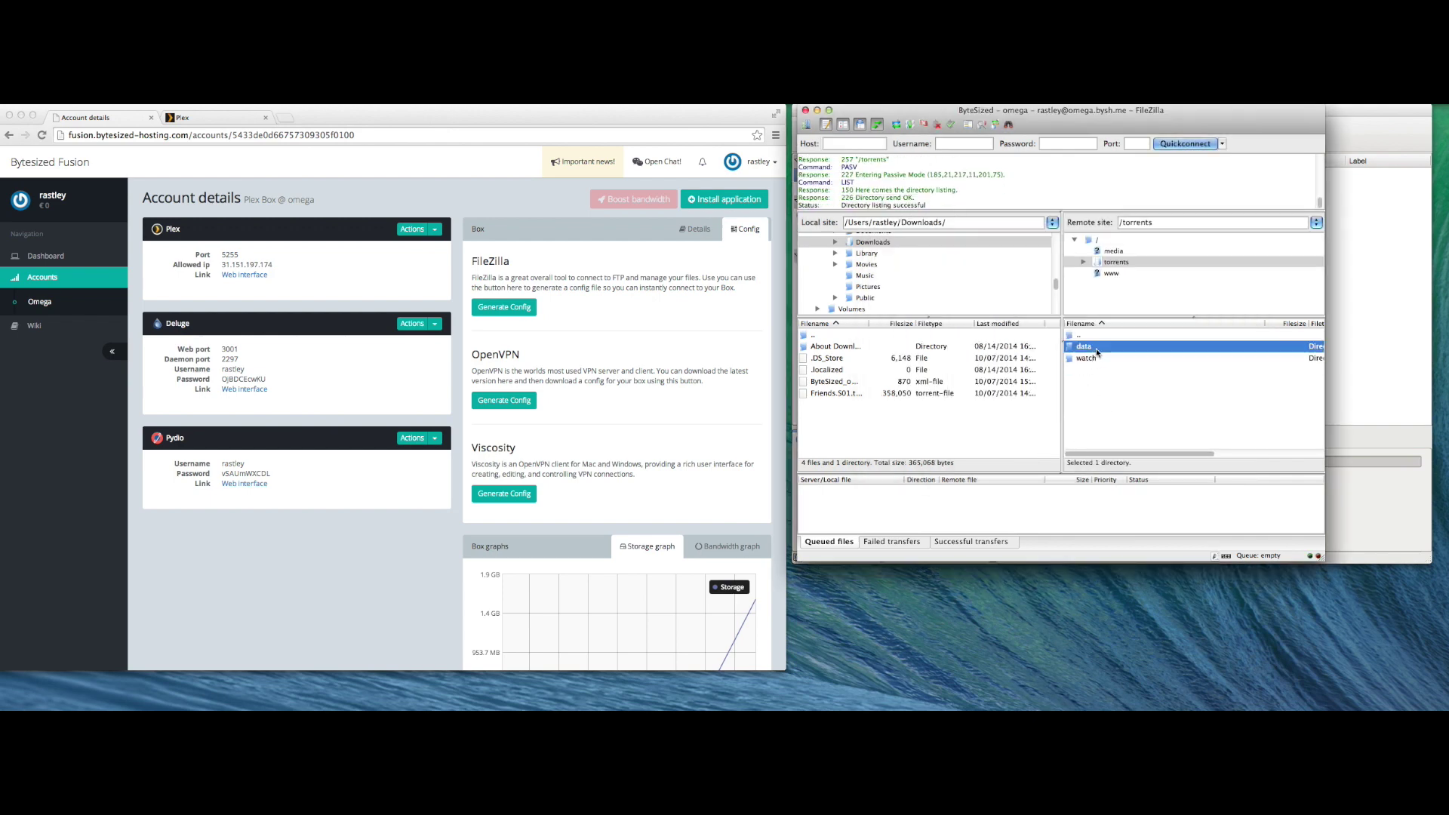
pyautogui.click(1092, 349)
pyautogui.doubleClick(1092, 349)
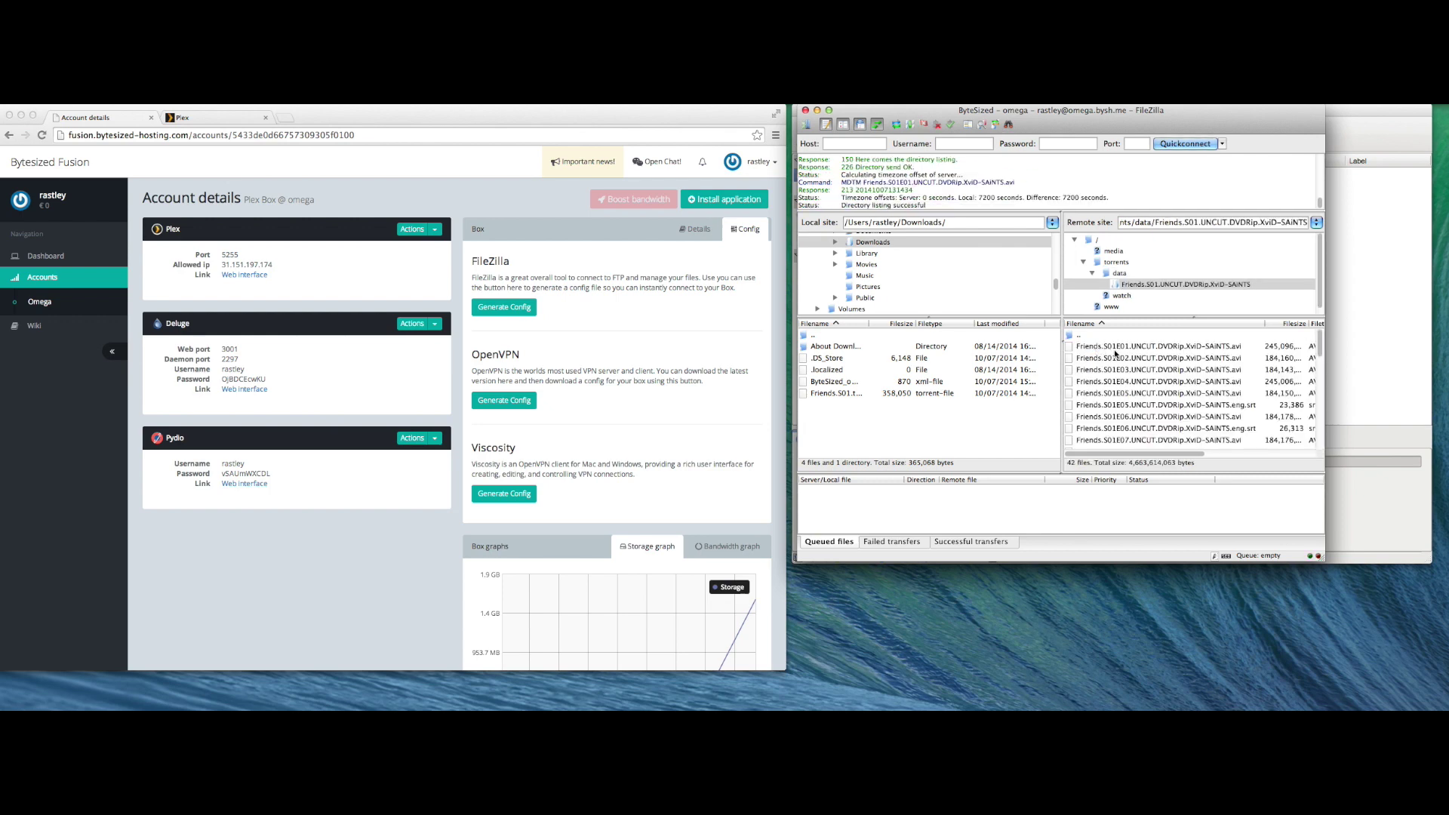
pyautogui.doubleClick(1115, 351)
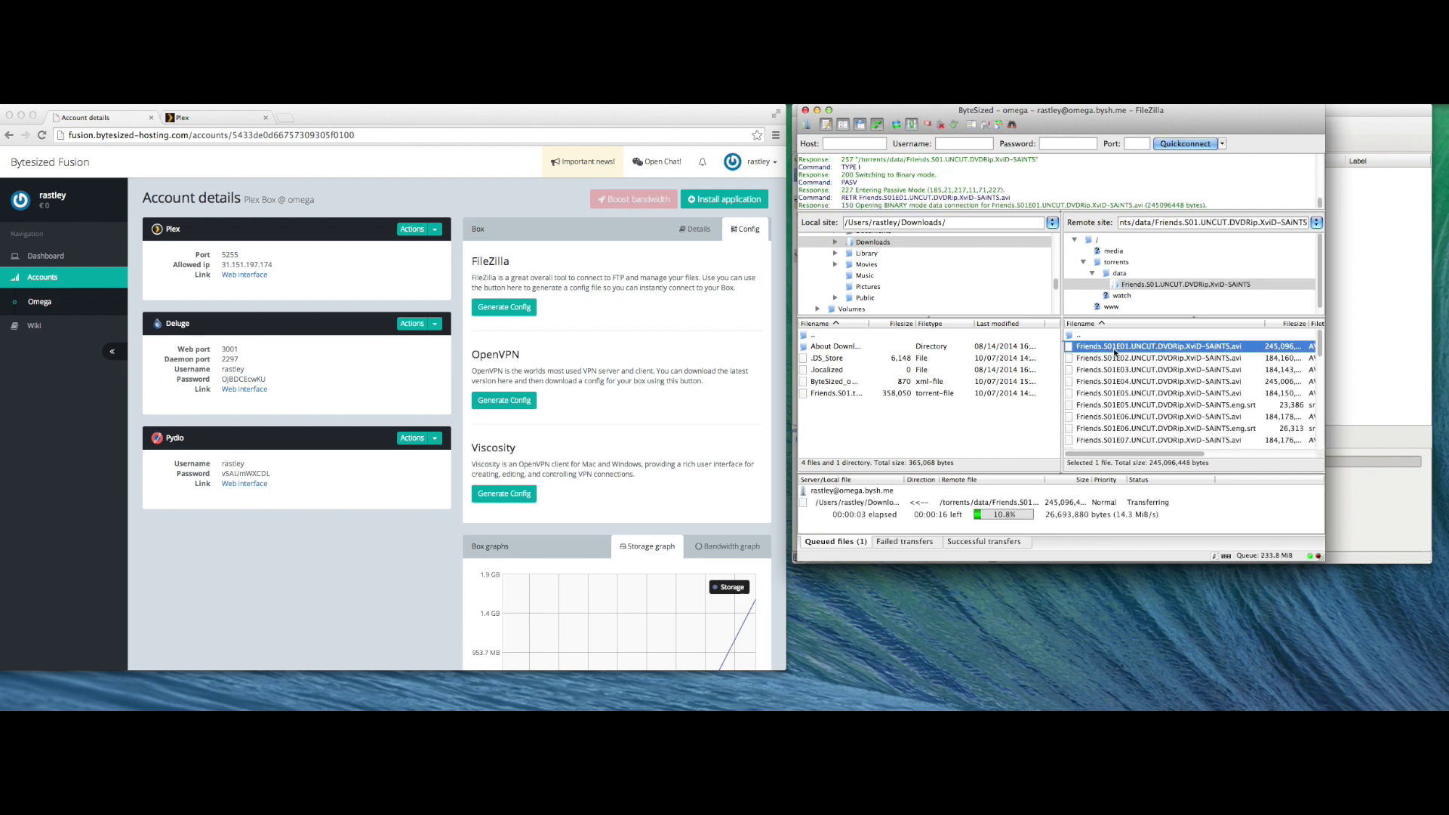
# - Quit FileZilla, confirming despite the running transfer
pyautogui.click(990, 428)
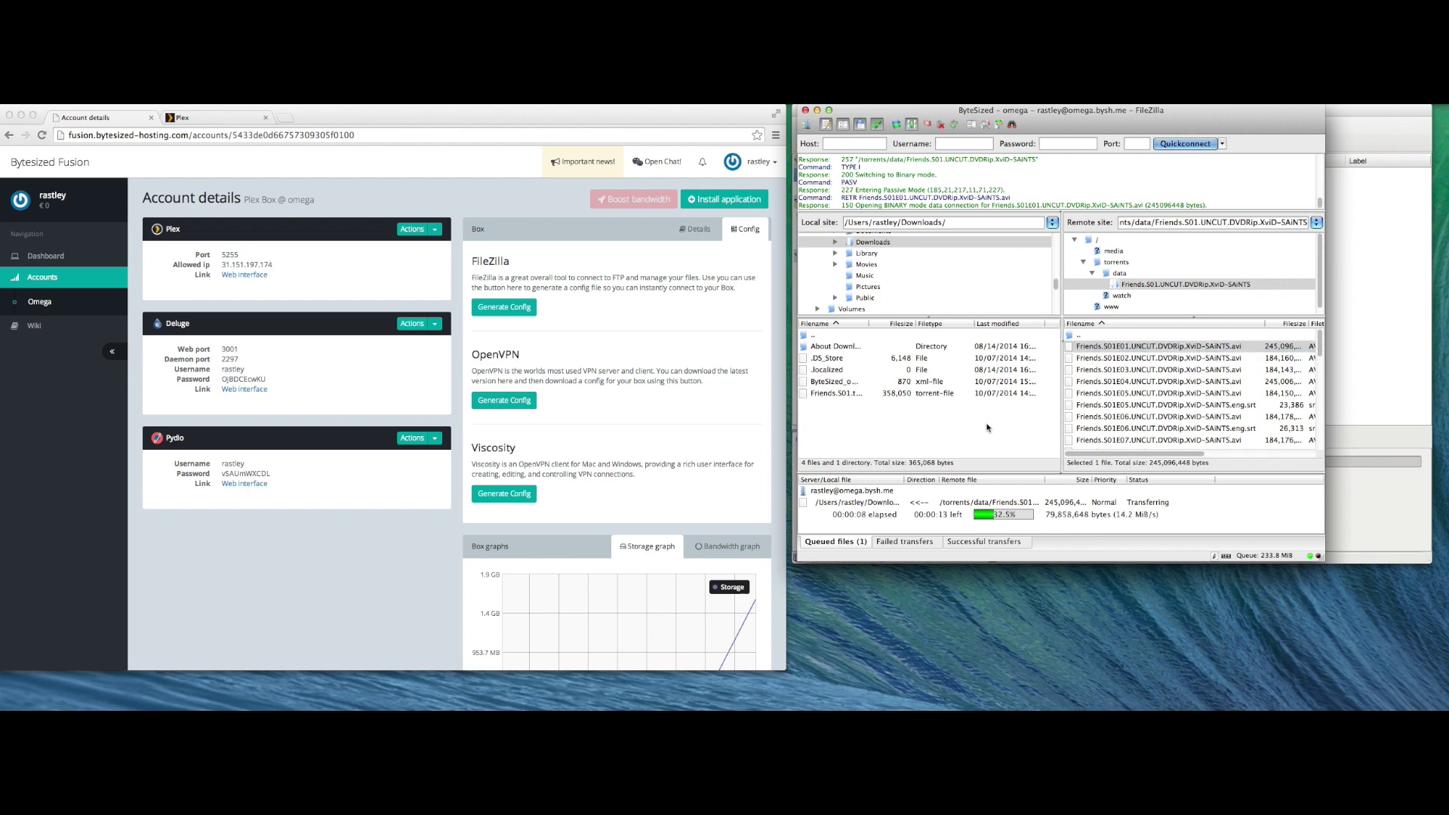
pyautogui.press('super+q')
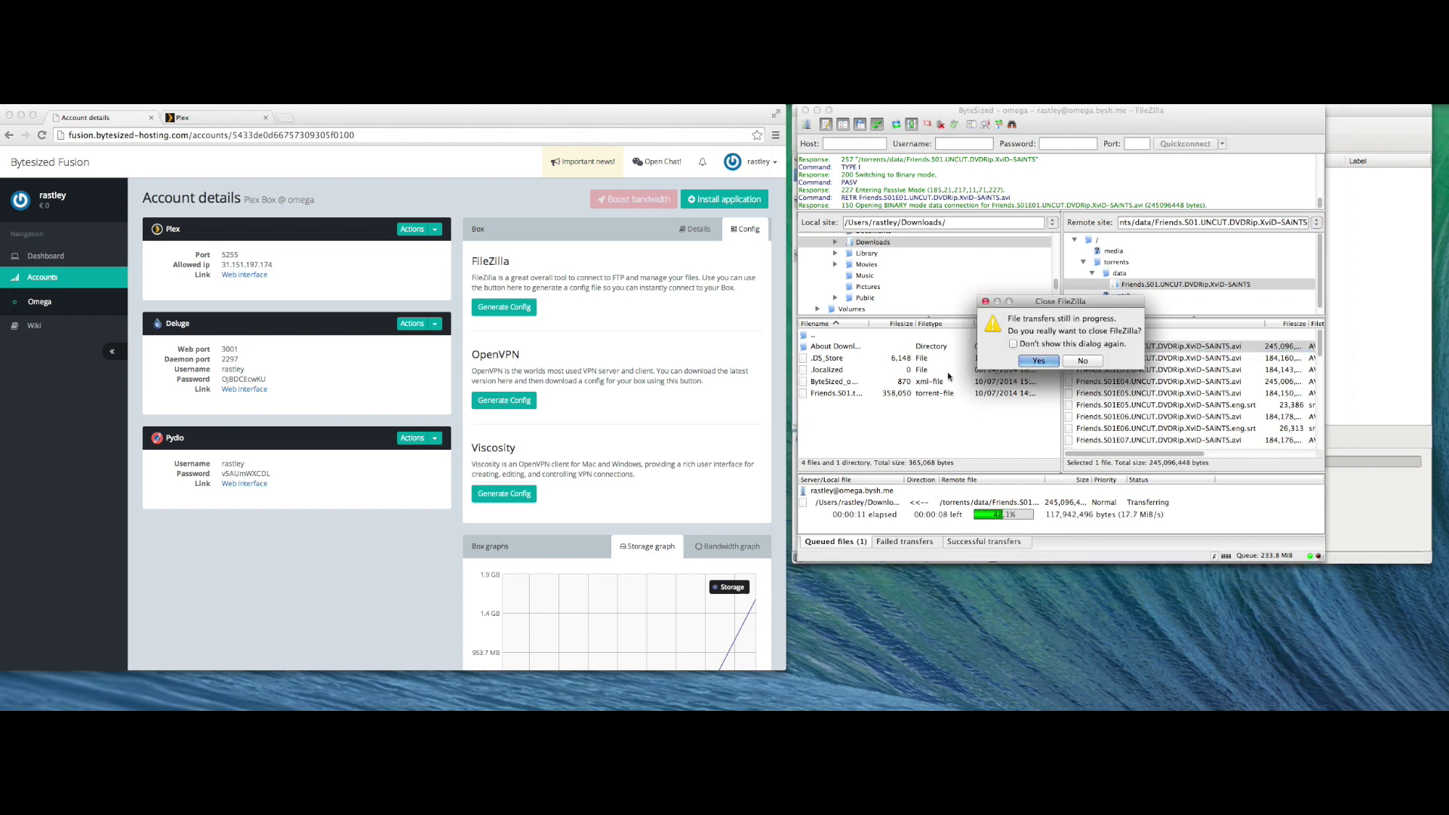
pyautogui.click(1040, 362)
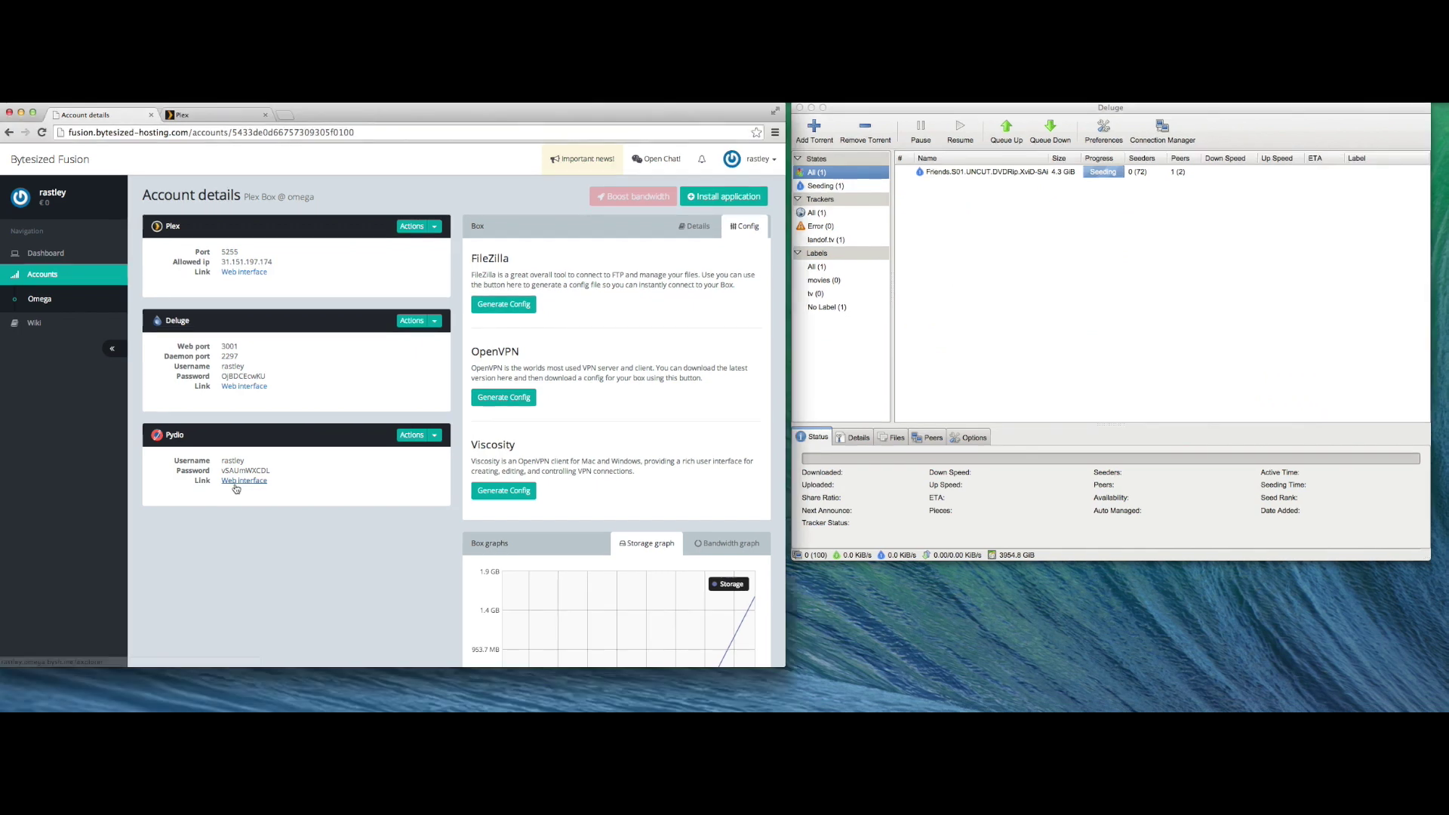
# - Log in to Pydio's web interface with the box username and password, Remember Me ticked
pyautogui.click(234, 484)
pyautogui.doubleClick(232, 469)
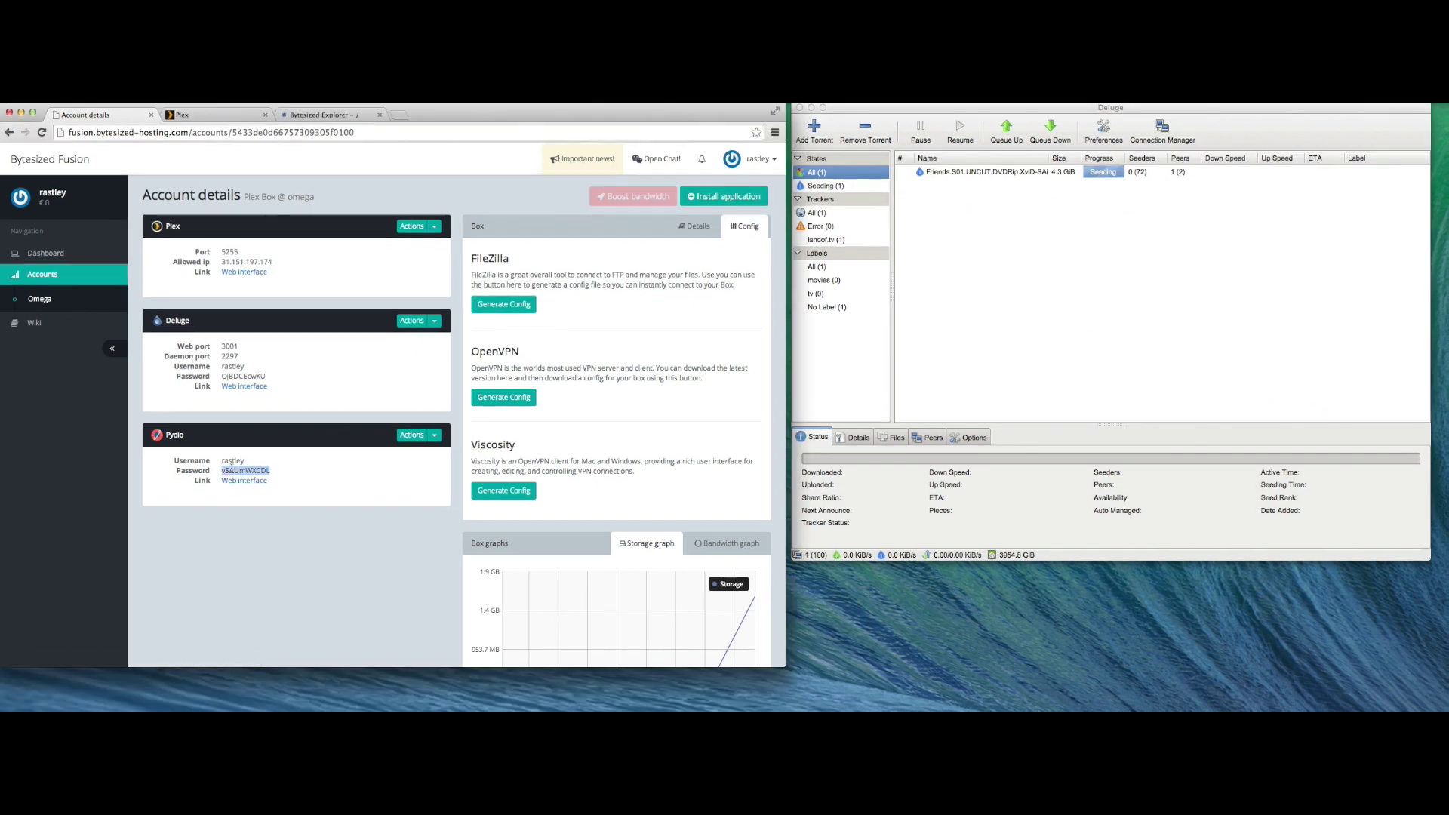
pyautogui.press('super+3')
pyautogui.write('ras')
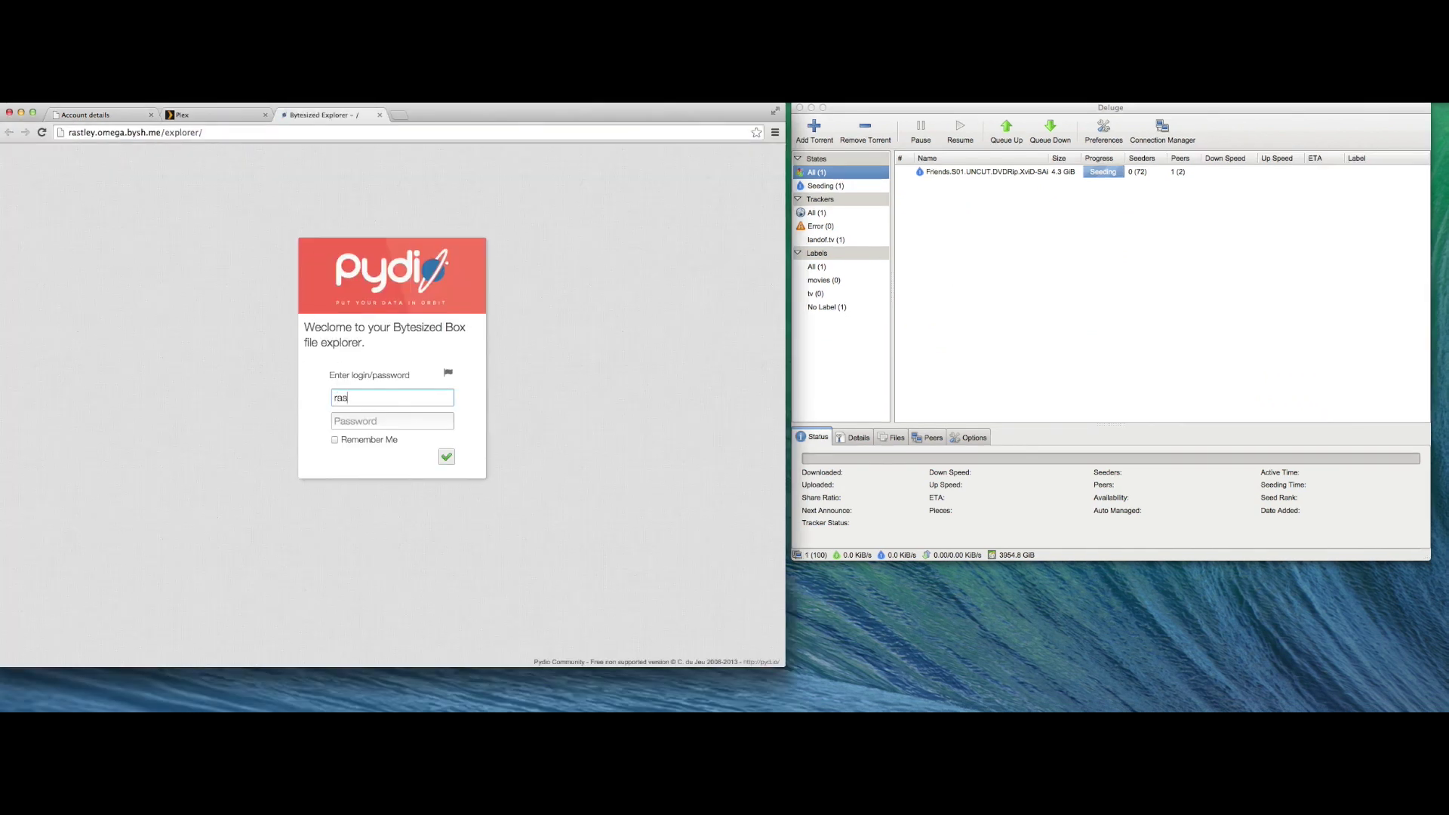
pyautogui.write('tley')
pyautogui.press('Tab')
pyautogui.write('**********')
pyautogui.click(335, 441)
pyautogui.click(447, 456)
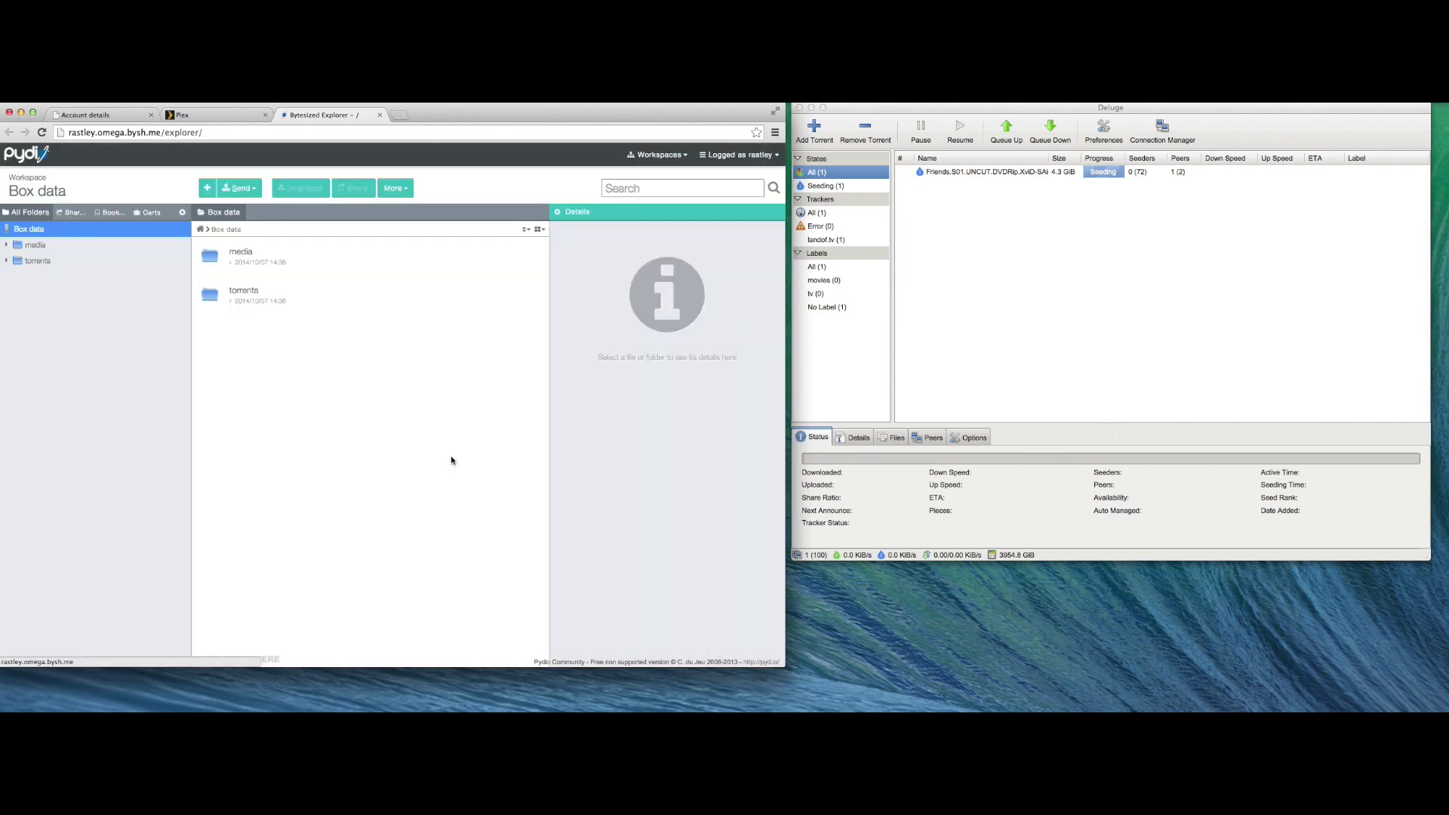
# - Browse into torrents/data and open the Friends.S01 season folder
pyautogui.doubleClick(253, 295)
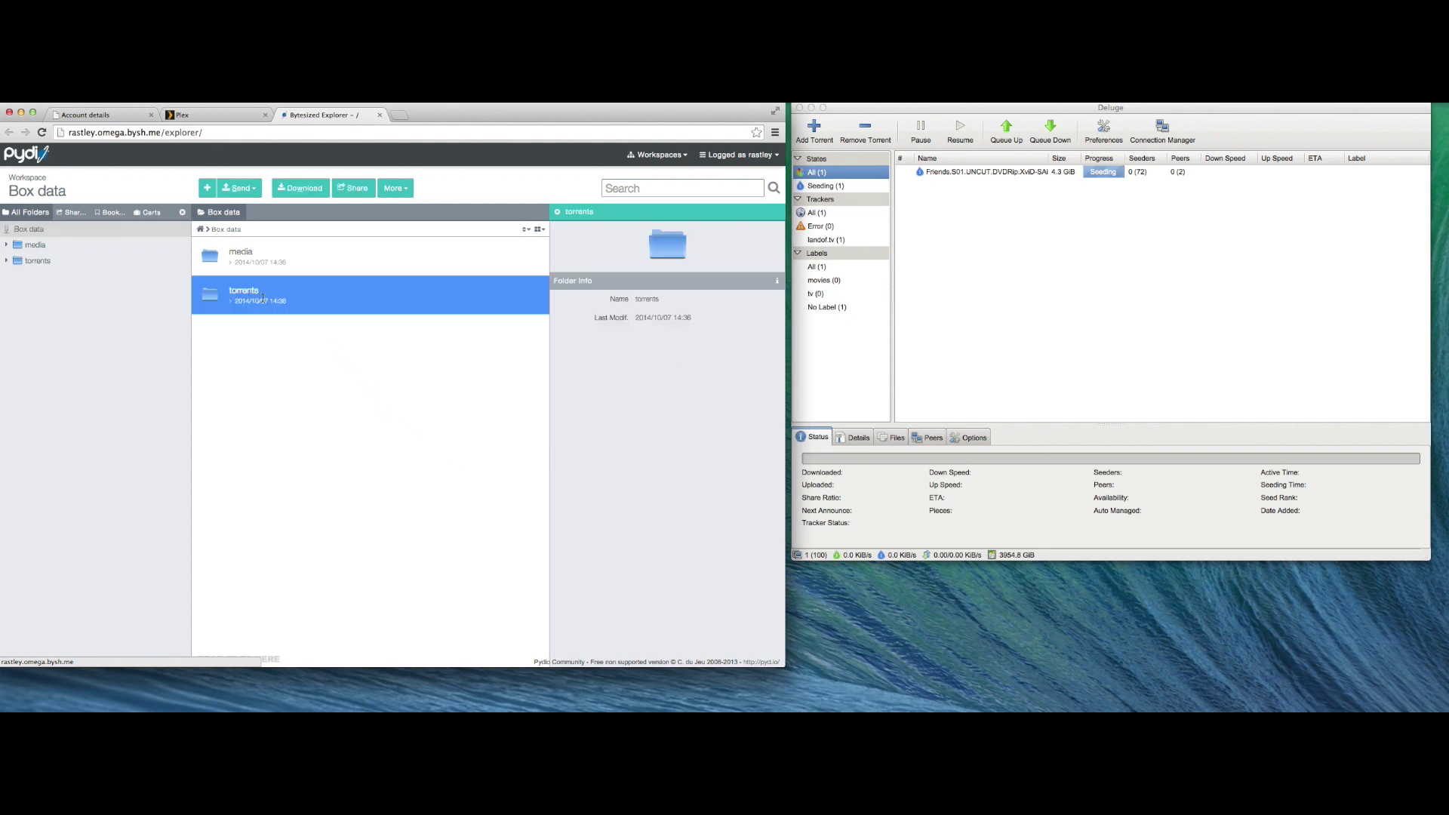
pyautogui.click(257, 272)
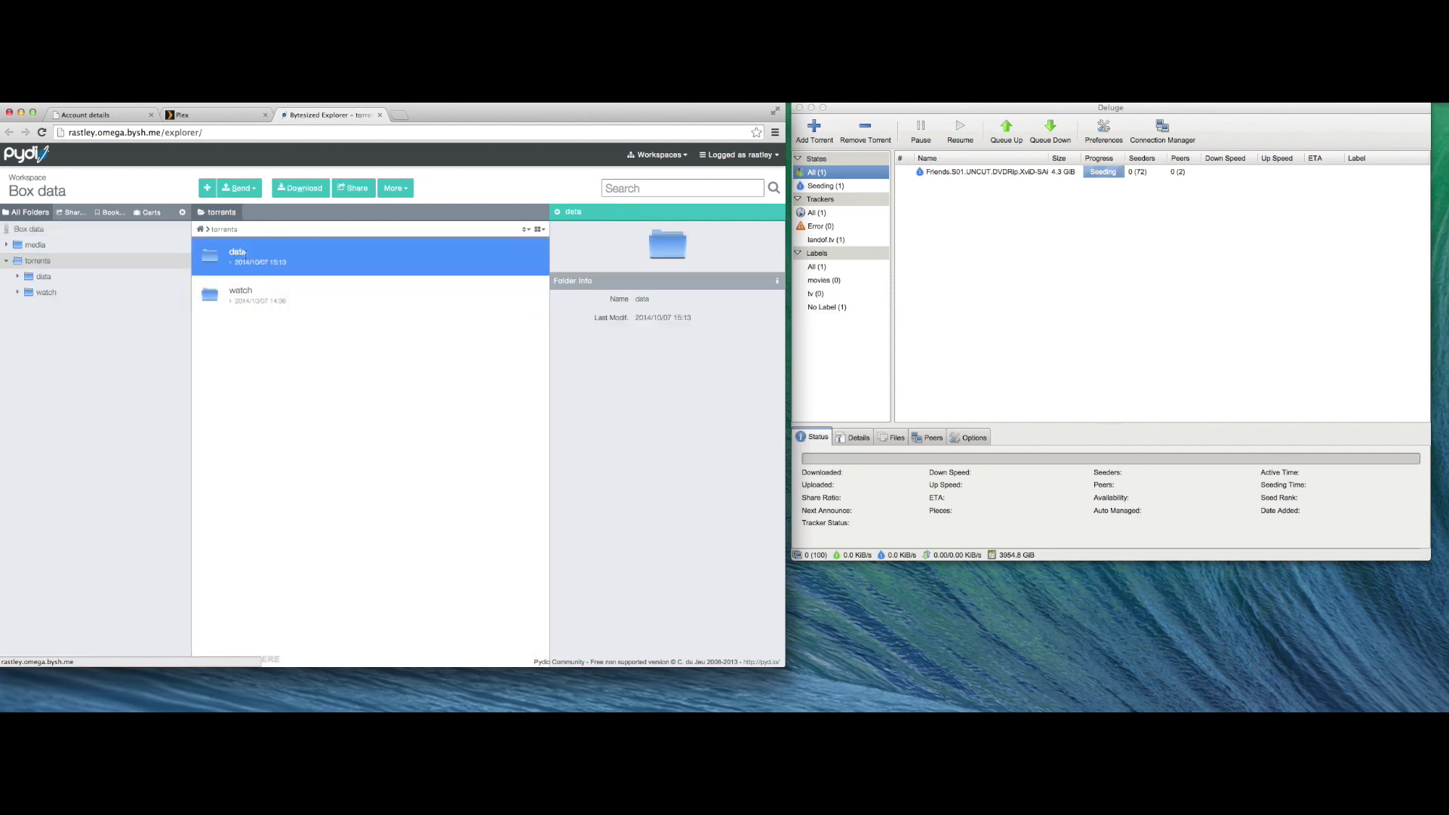
pyautogui.click(240, 188)
pyautogui.doubleClick(234, 250)
pyautogui.doubleClick(302, 256)
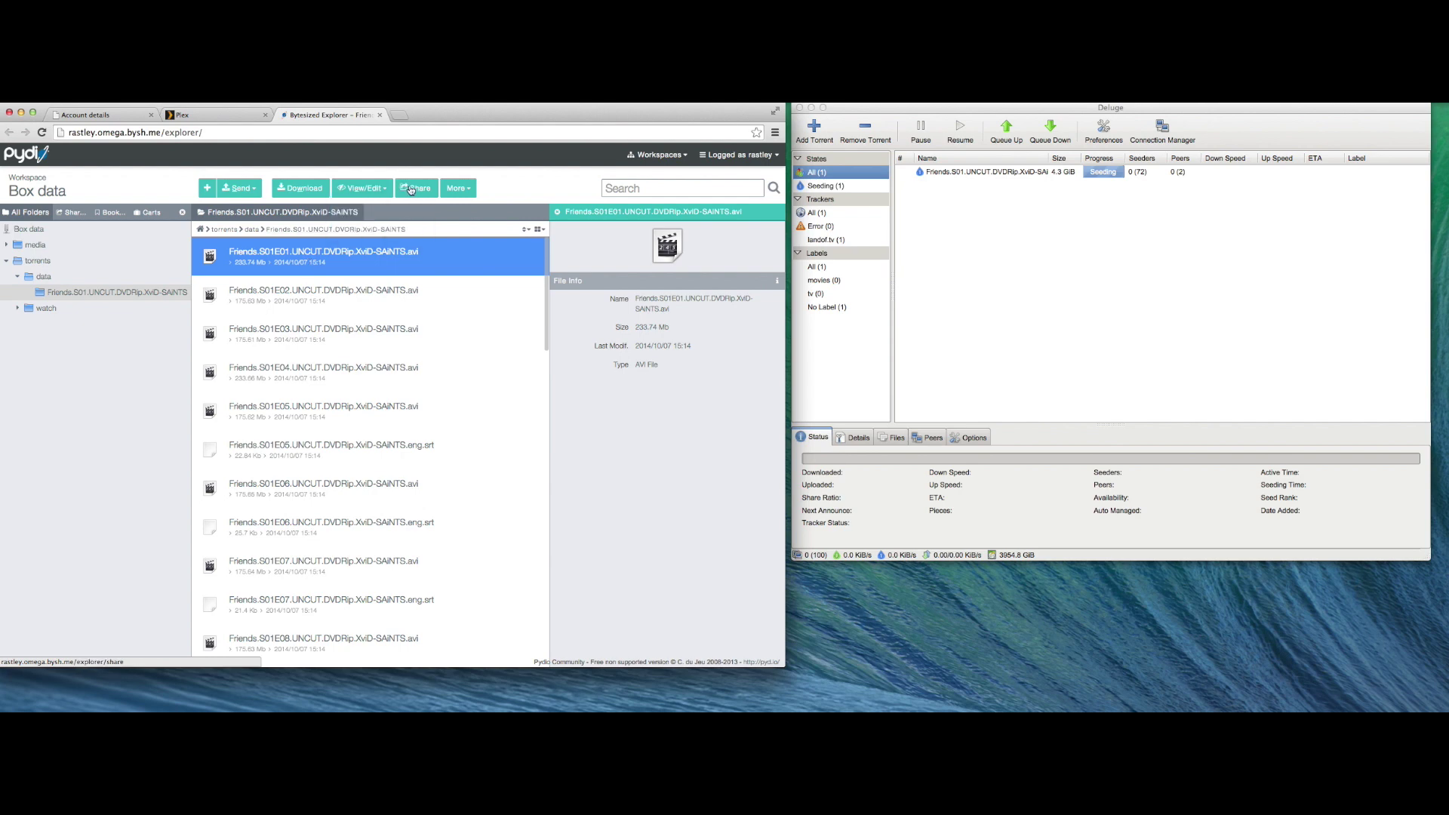
# - Share the Friends S01E01 episode with a link password, 7-day expiry and 1 allowed download
pyautogui.click(411, 189)
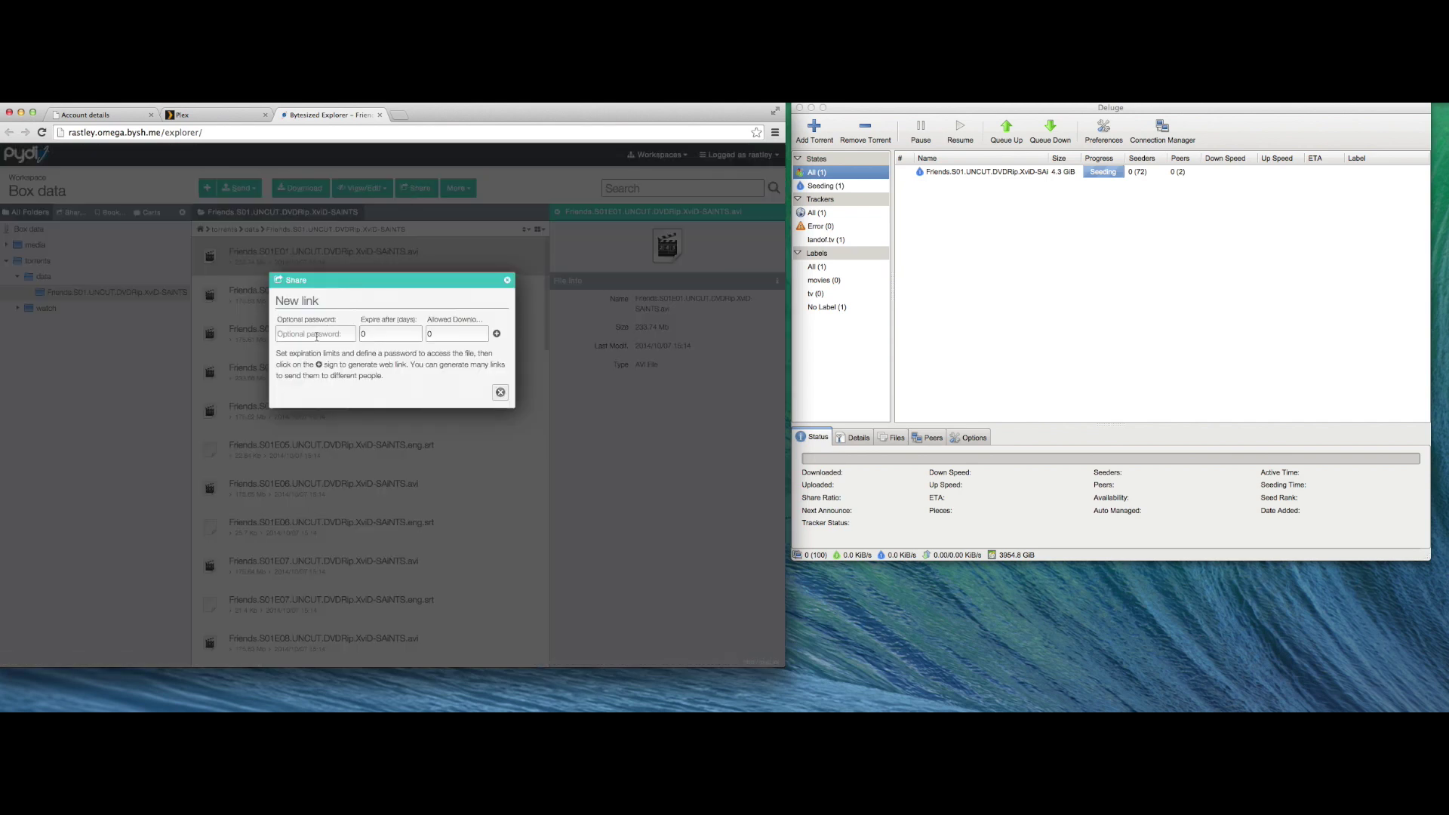
pyautogui.write('password')
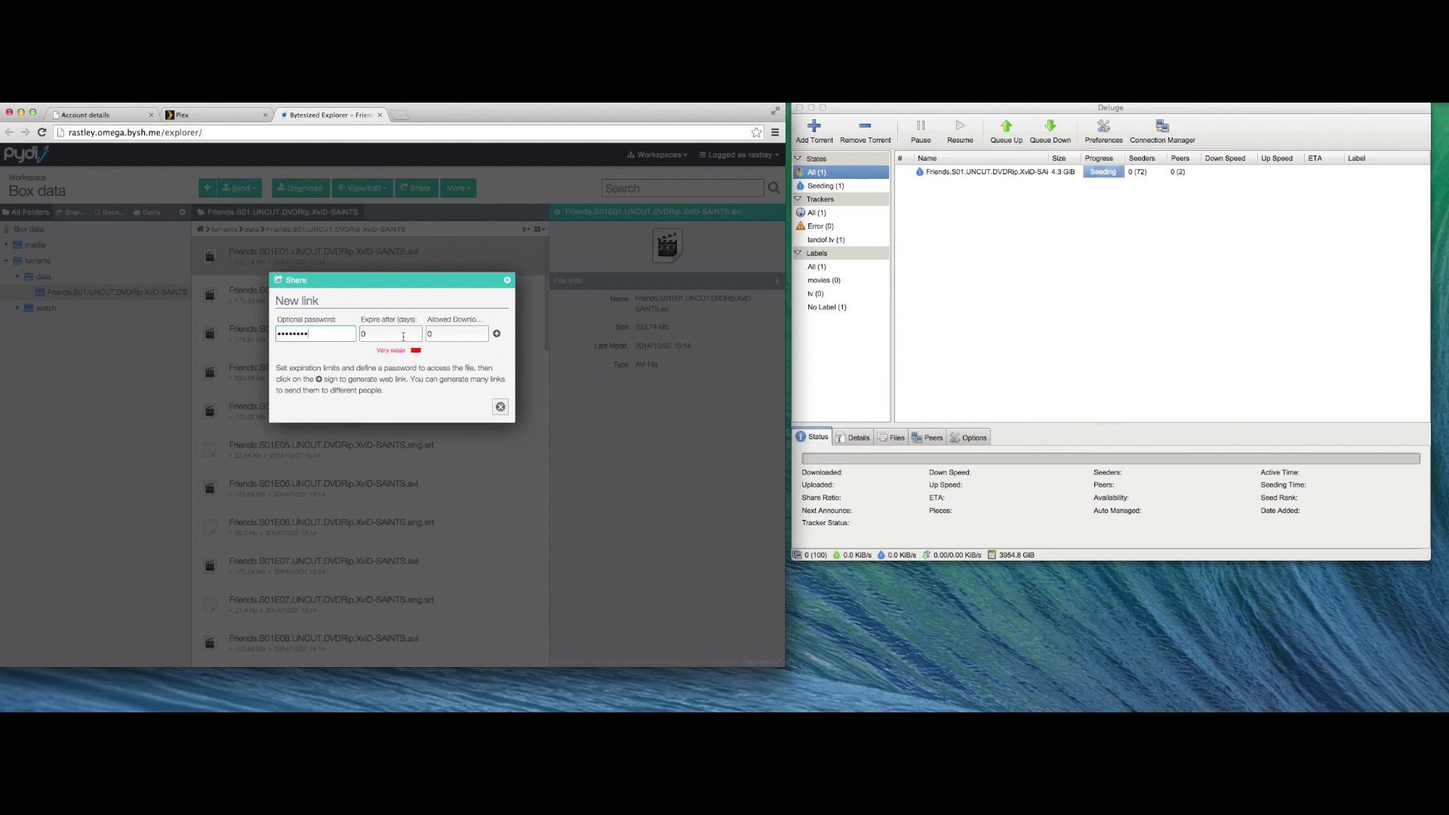
pyautogui.click(464, 334)
pyautogui.write('1')
pyautogui.click(496, 334)
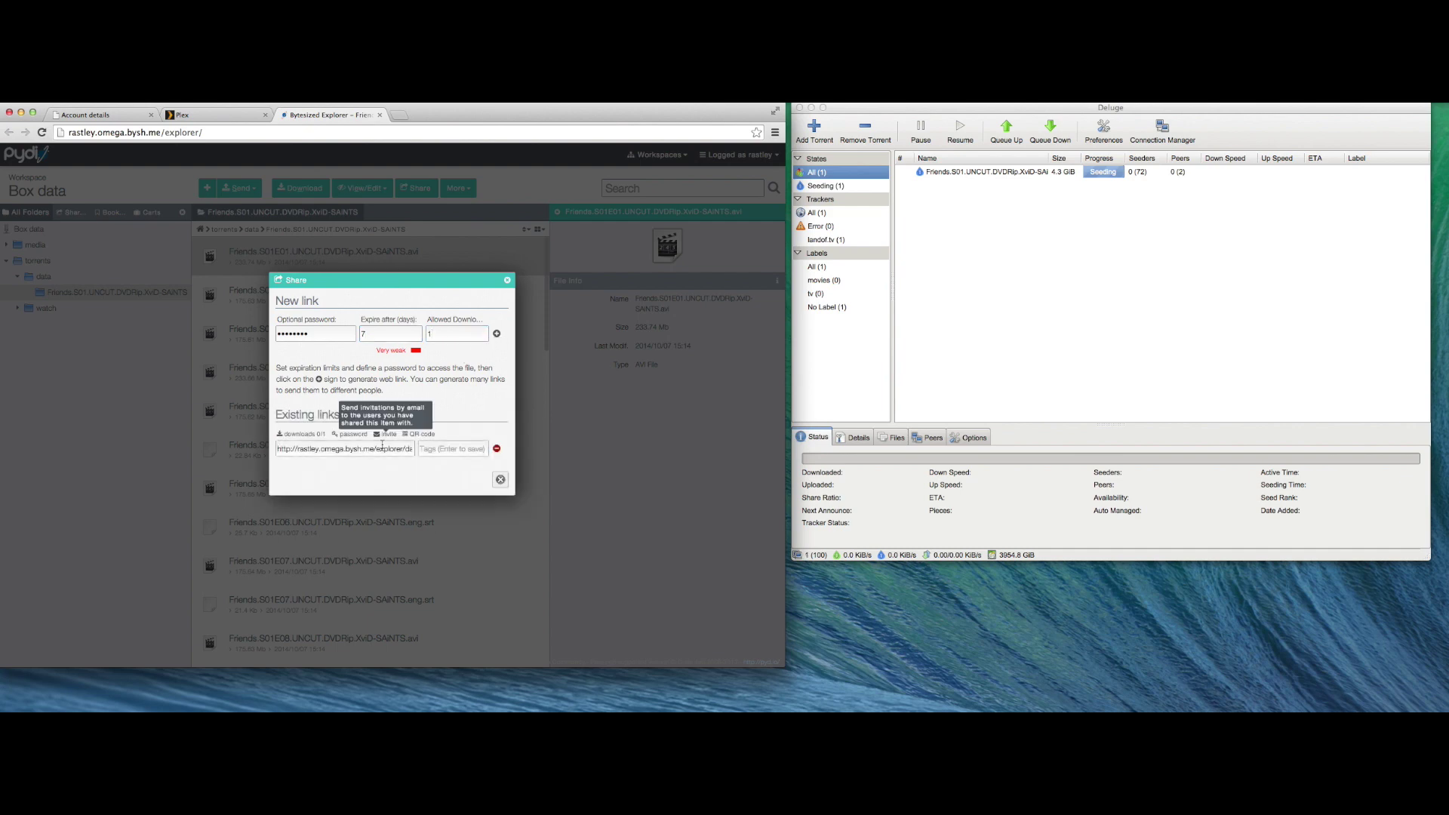
# - Copy the generated share link, view its QR code, and dismiss the e-mail invitation form
pyautogui.click(377, 448)
pyautogui.tripleClick(377, 449)
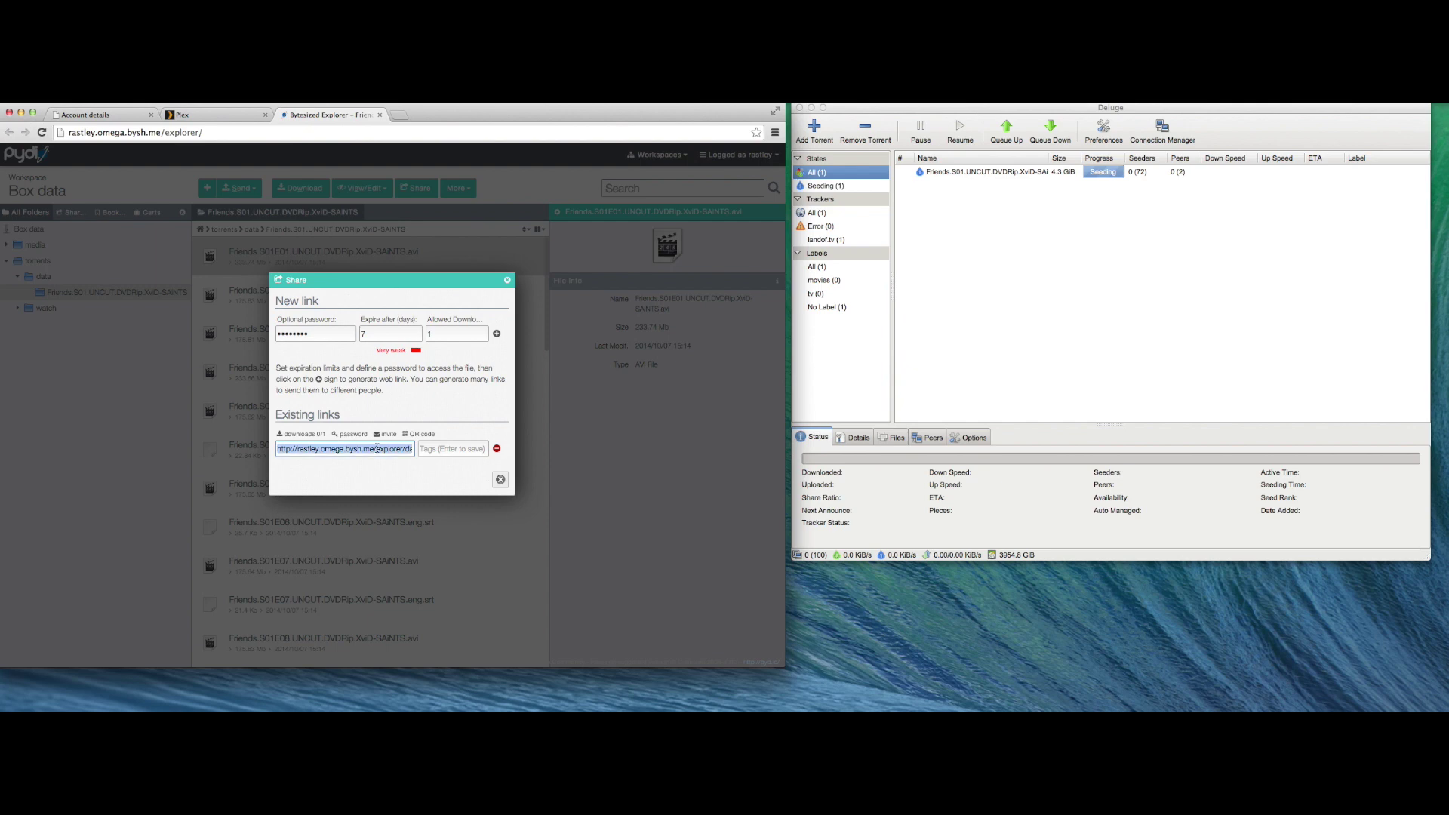
pyautogui.click(420, 436)
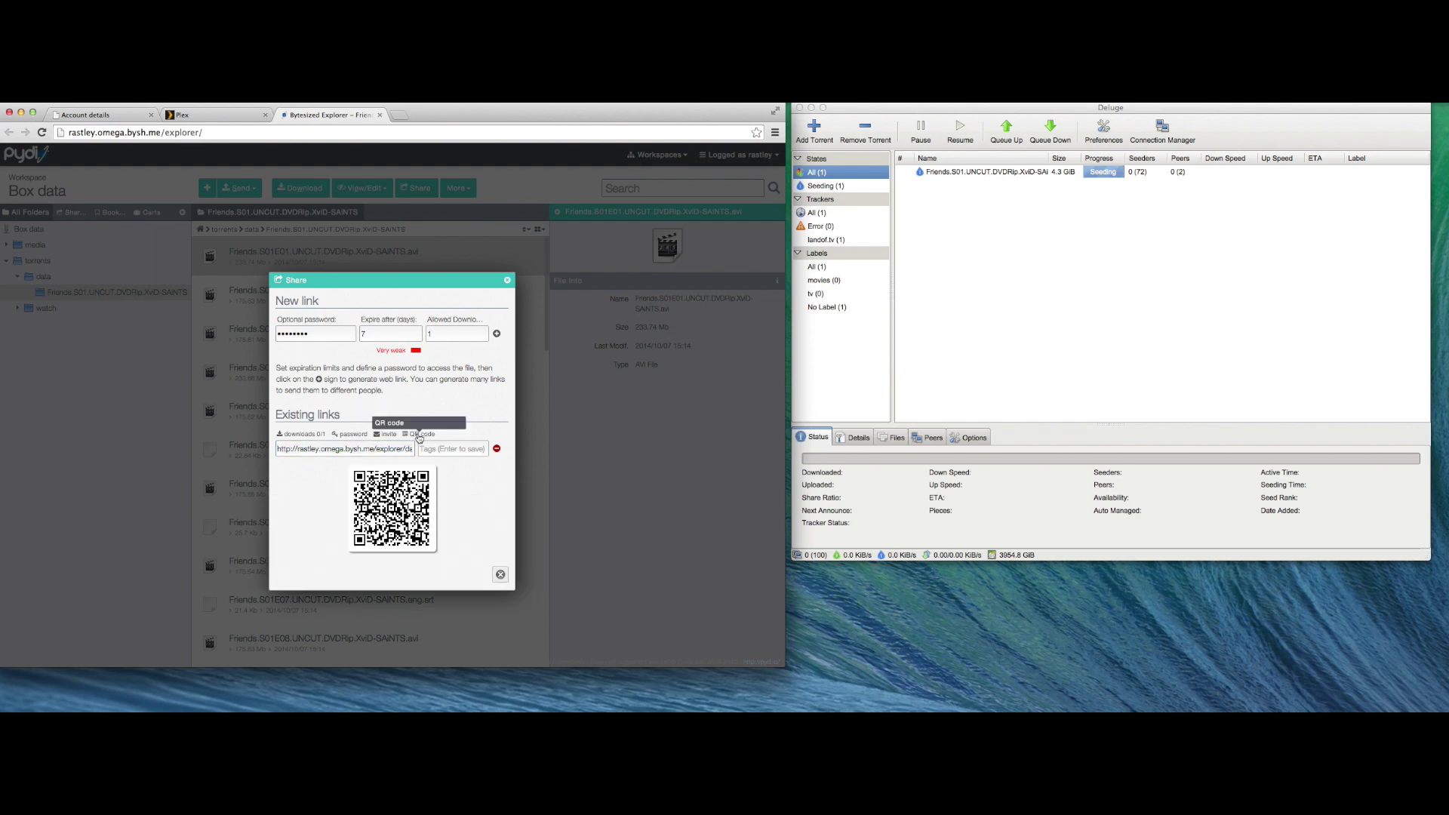
pyautogui.click(387, 435)
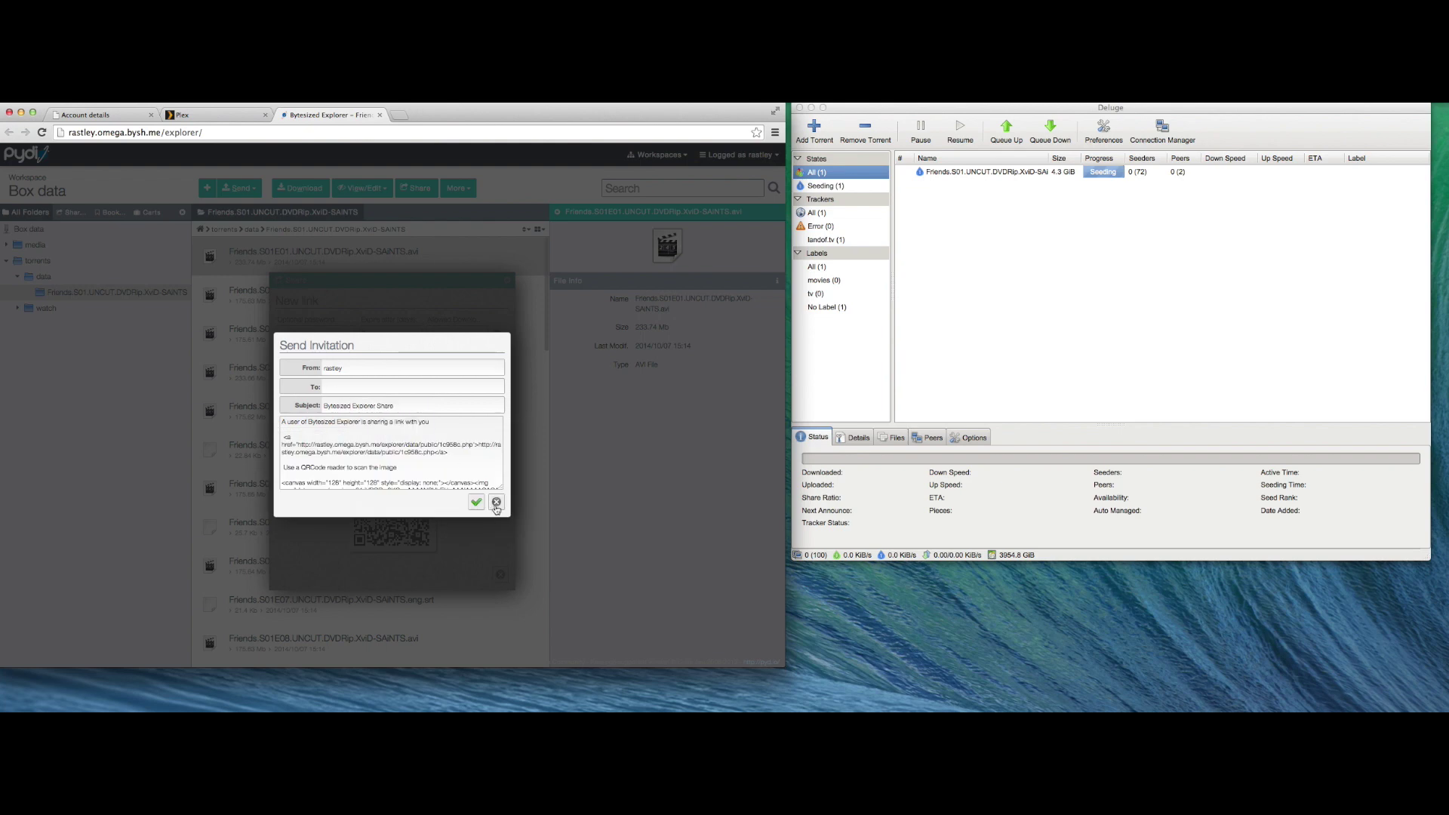
pyautogui.click(497, 503)
# - Load the copied Pydio share link in a new browser tab
pyautogui.press('super+t')
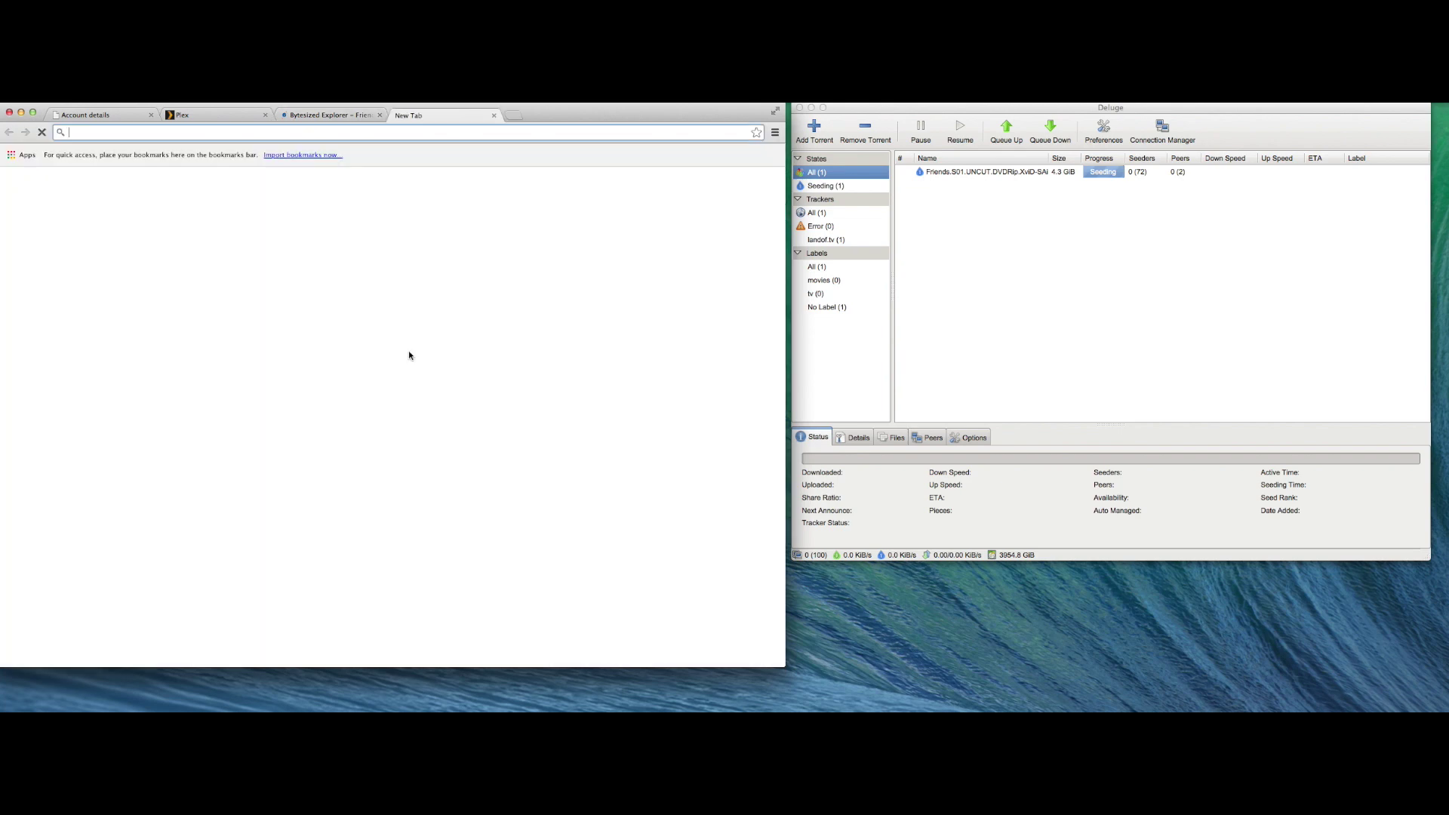
pyautogui.press('Return')
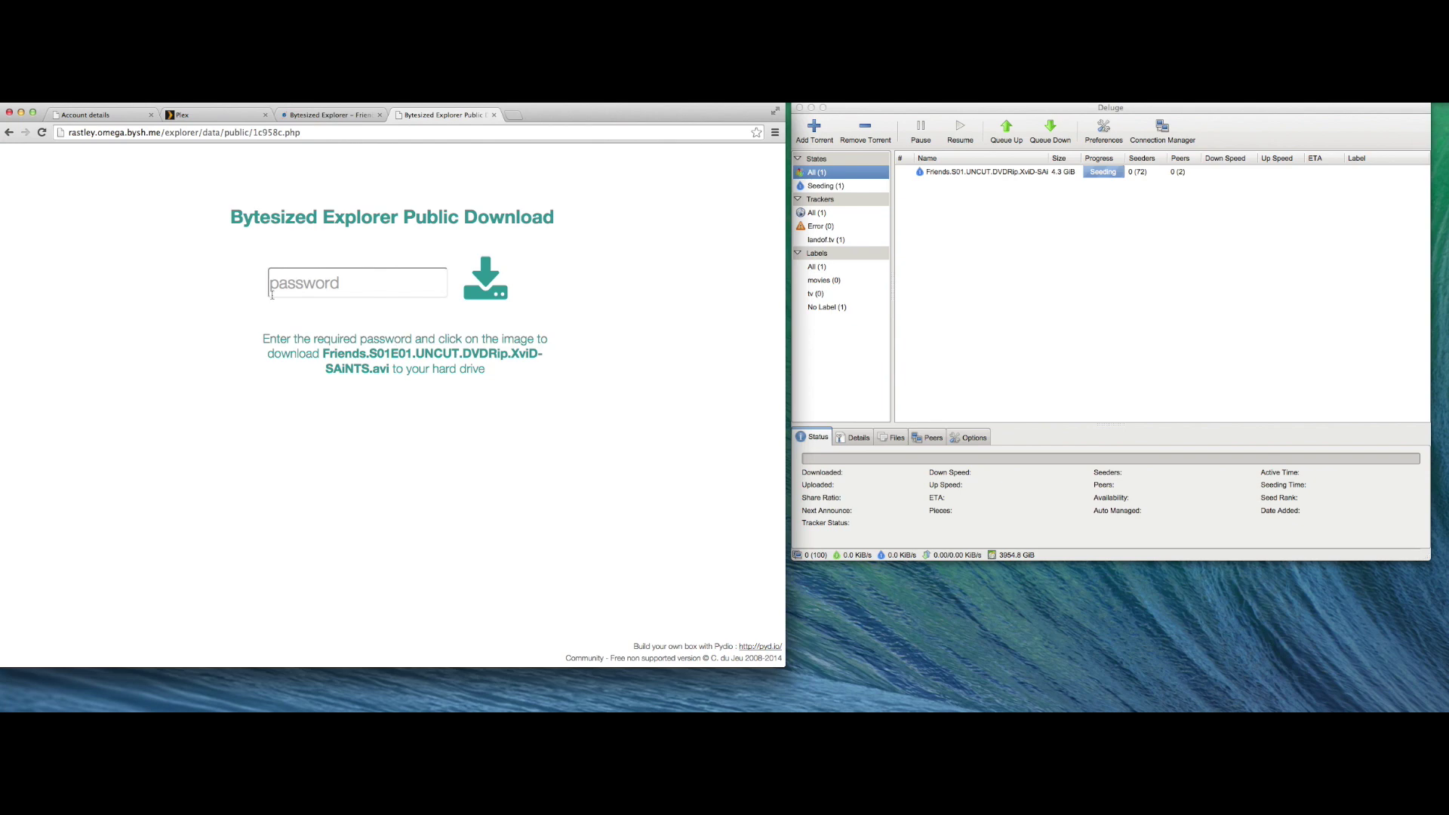
# - Enter the link password, download the episode, then reload the link to confirm it expired
pyautogui.click(347, 273)
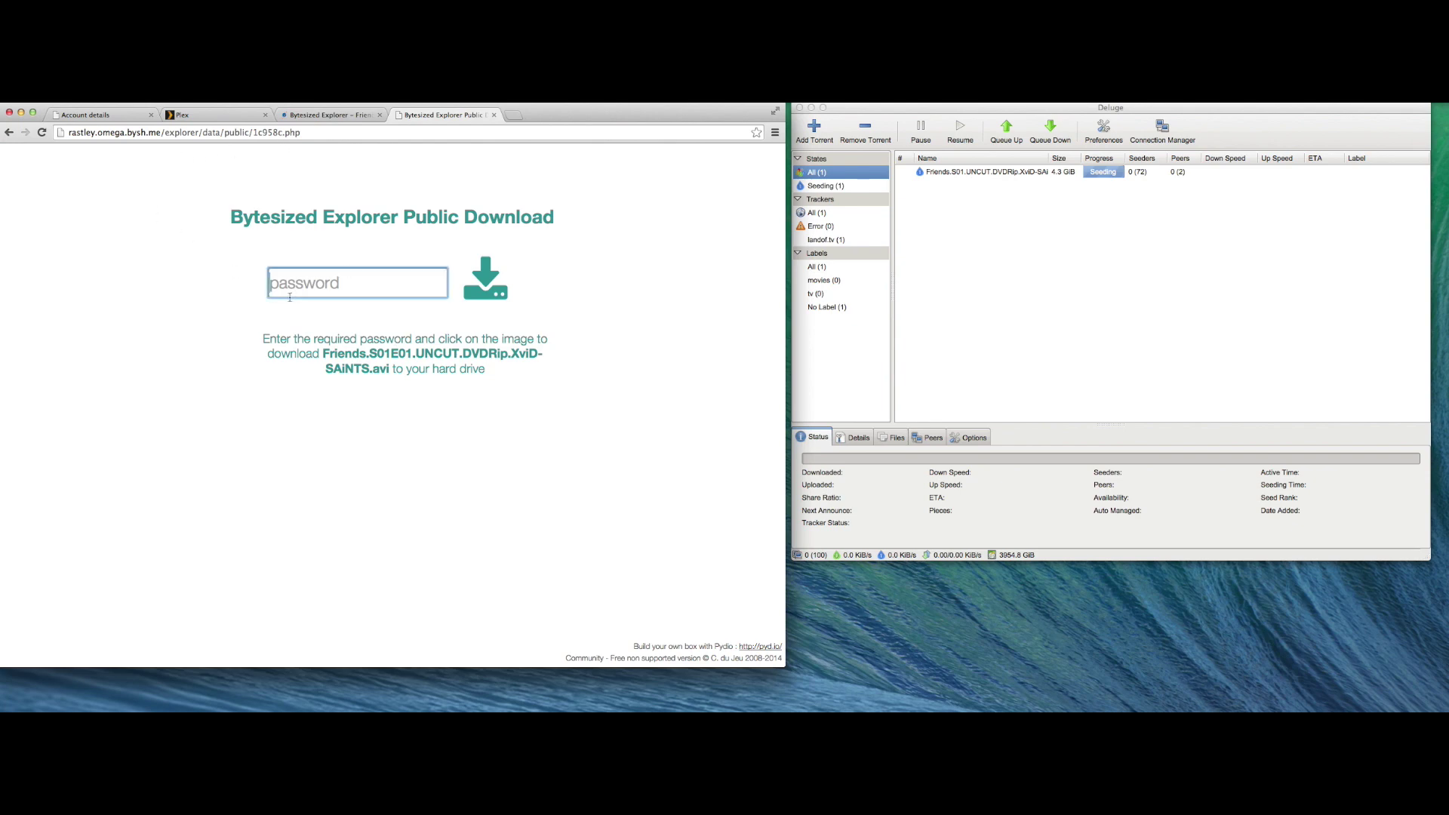
pyautogui.write('********')
pyautogui.click(494, 279)
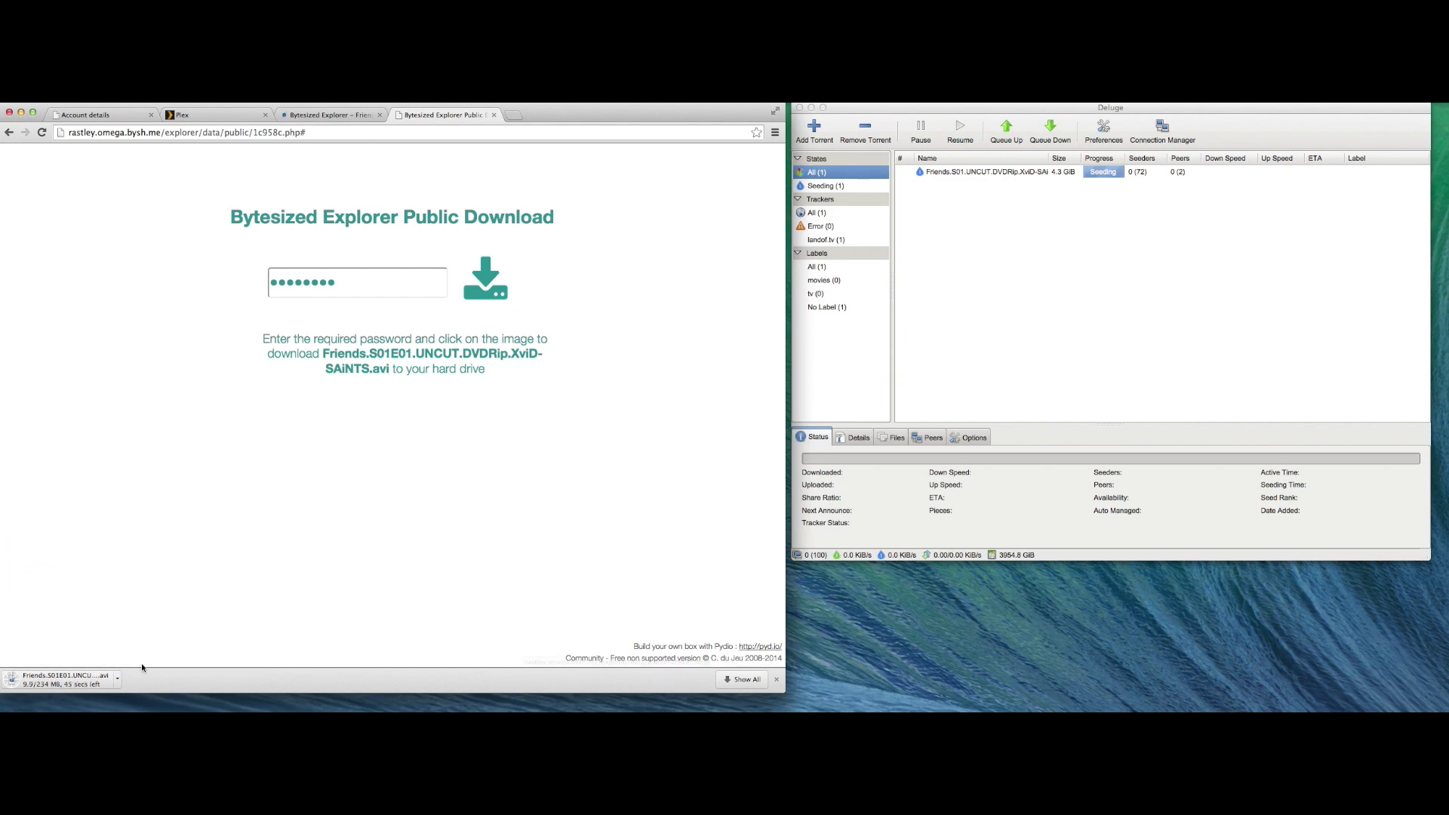
pyautogui.click(308, 133)
pyautogui.press('Return')
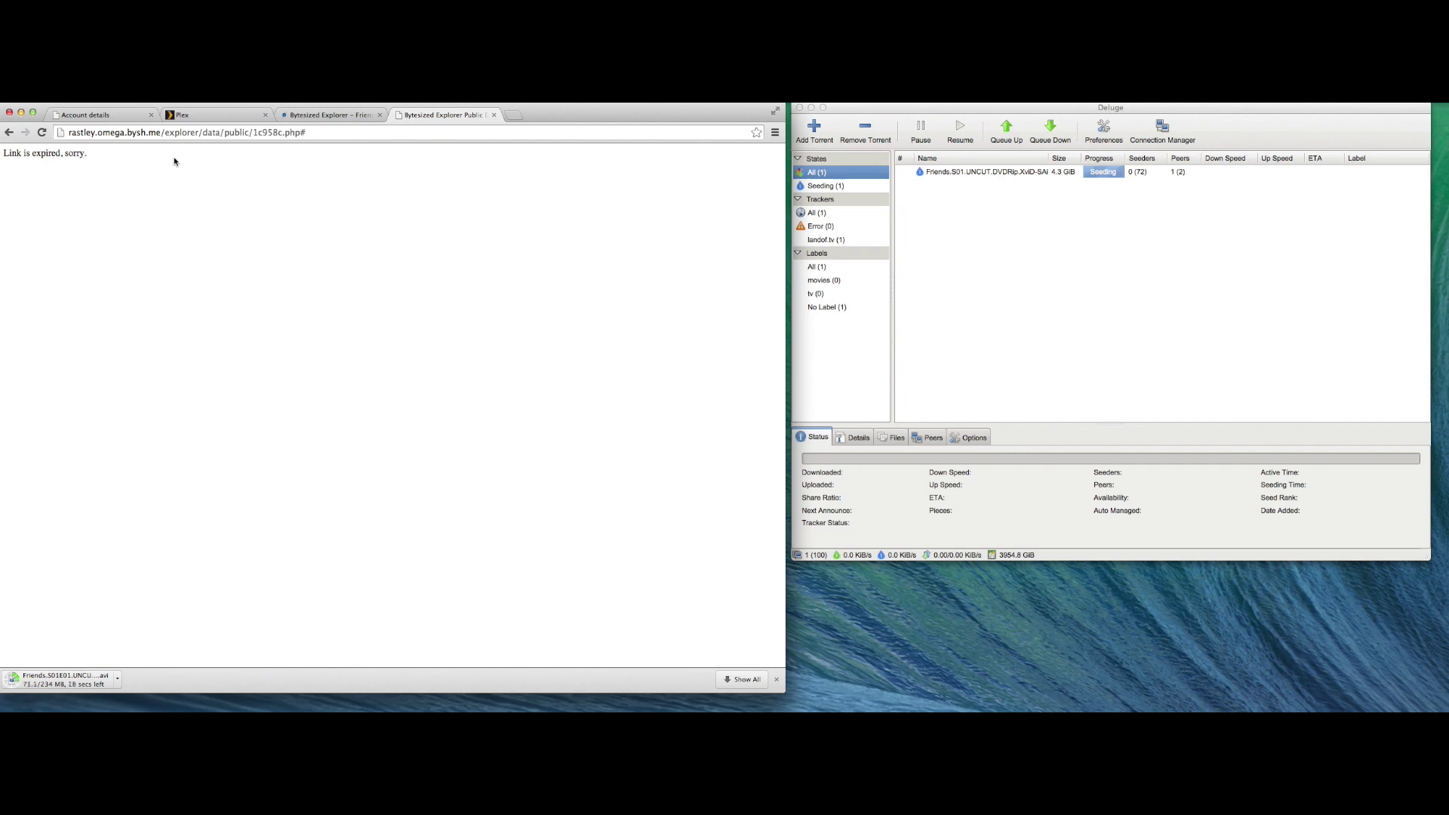
# - Close the expired share tab and choose Sickbeard from the installable applications list
pyautogui.press('super+1')
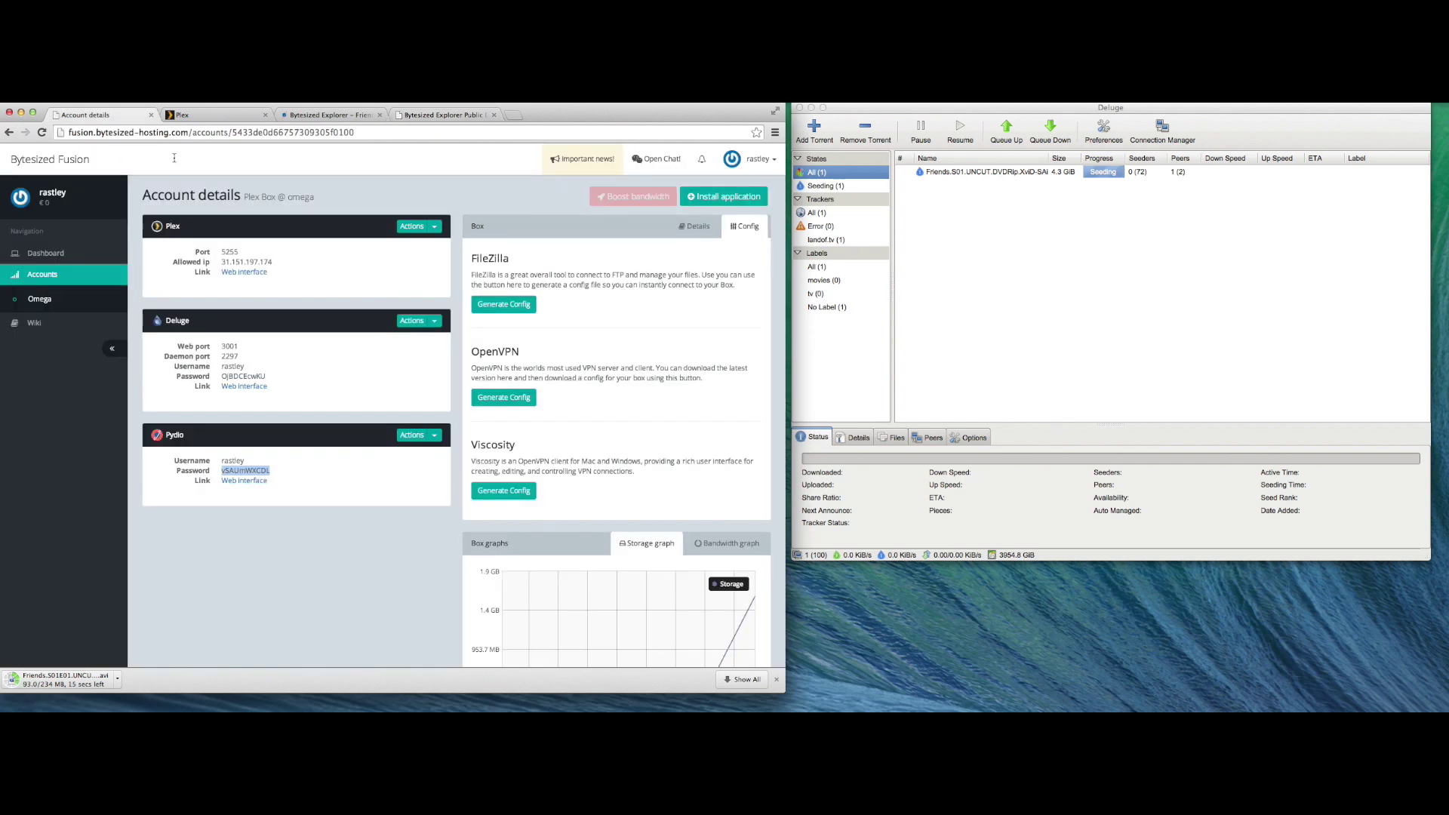
pyautogui.click(493, 114)
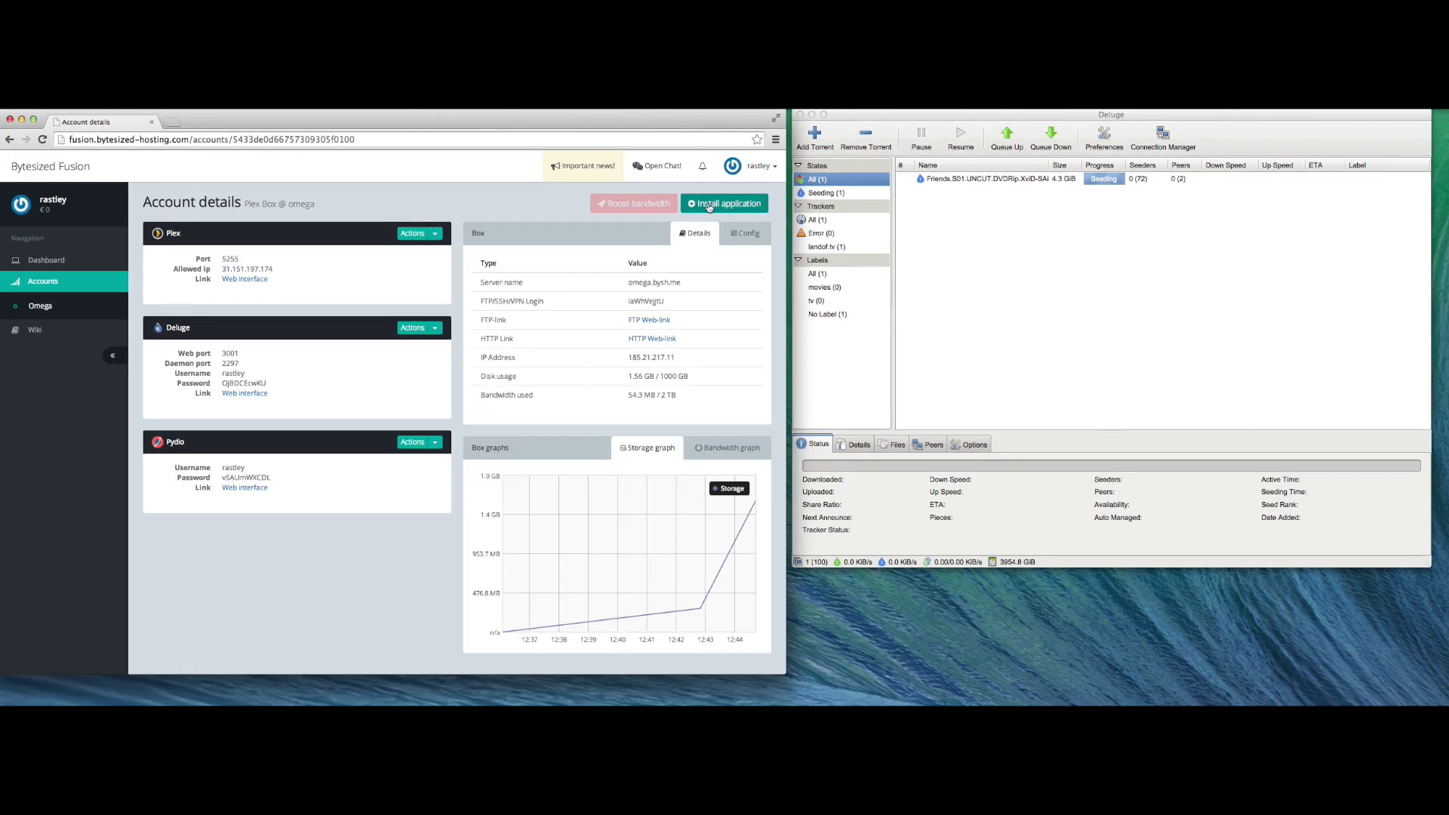
pyautogui.click(709, 207)
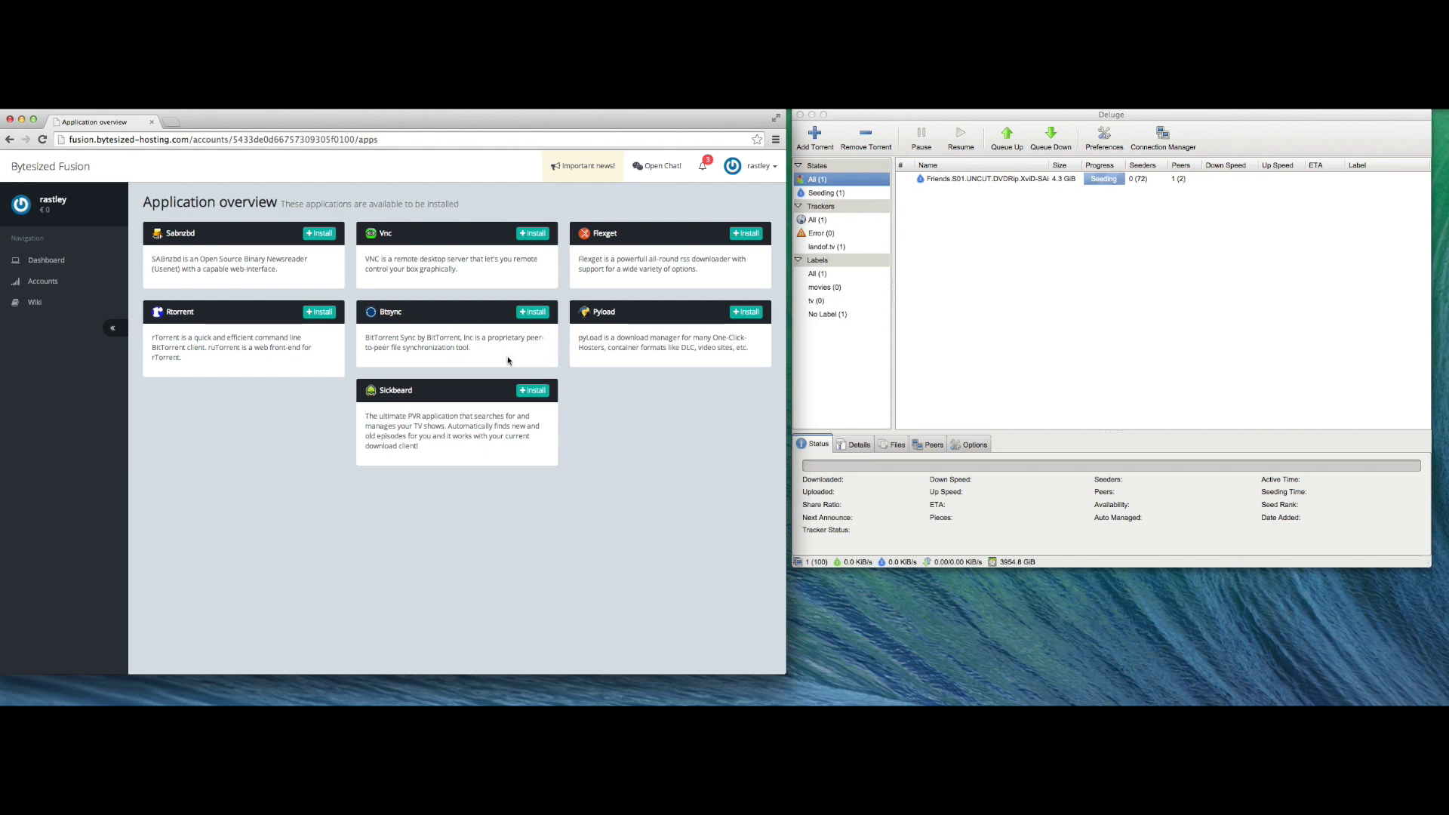
pyautogui.click(534, 391)
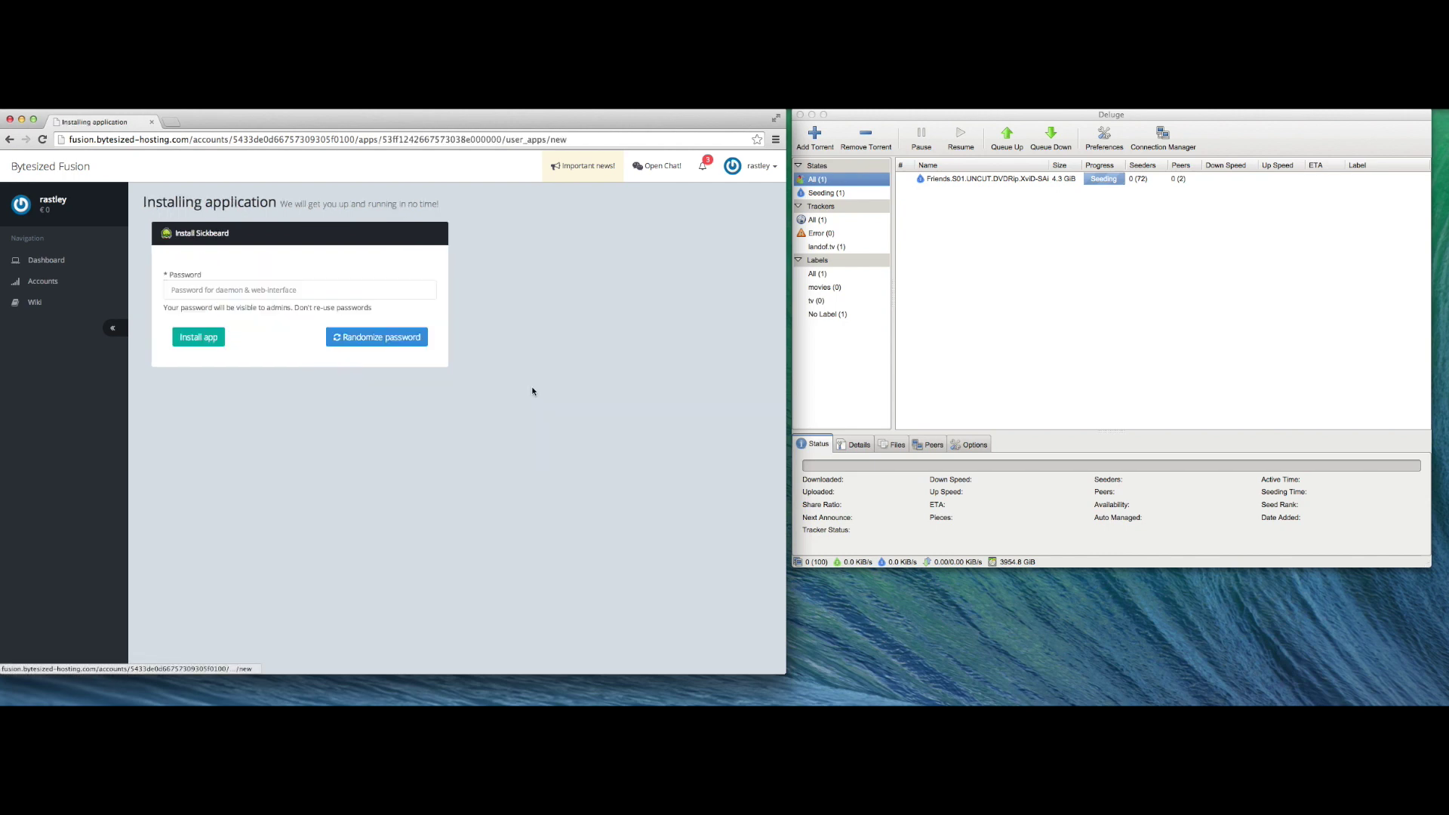